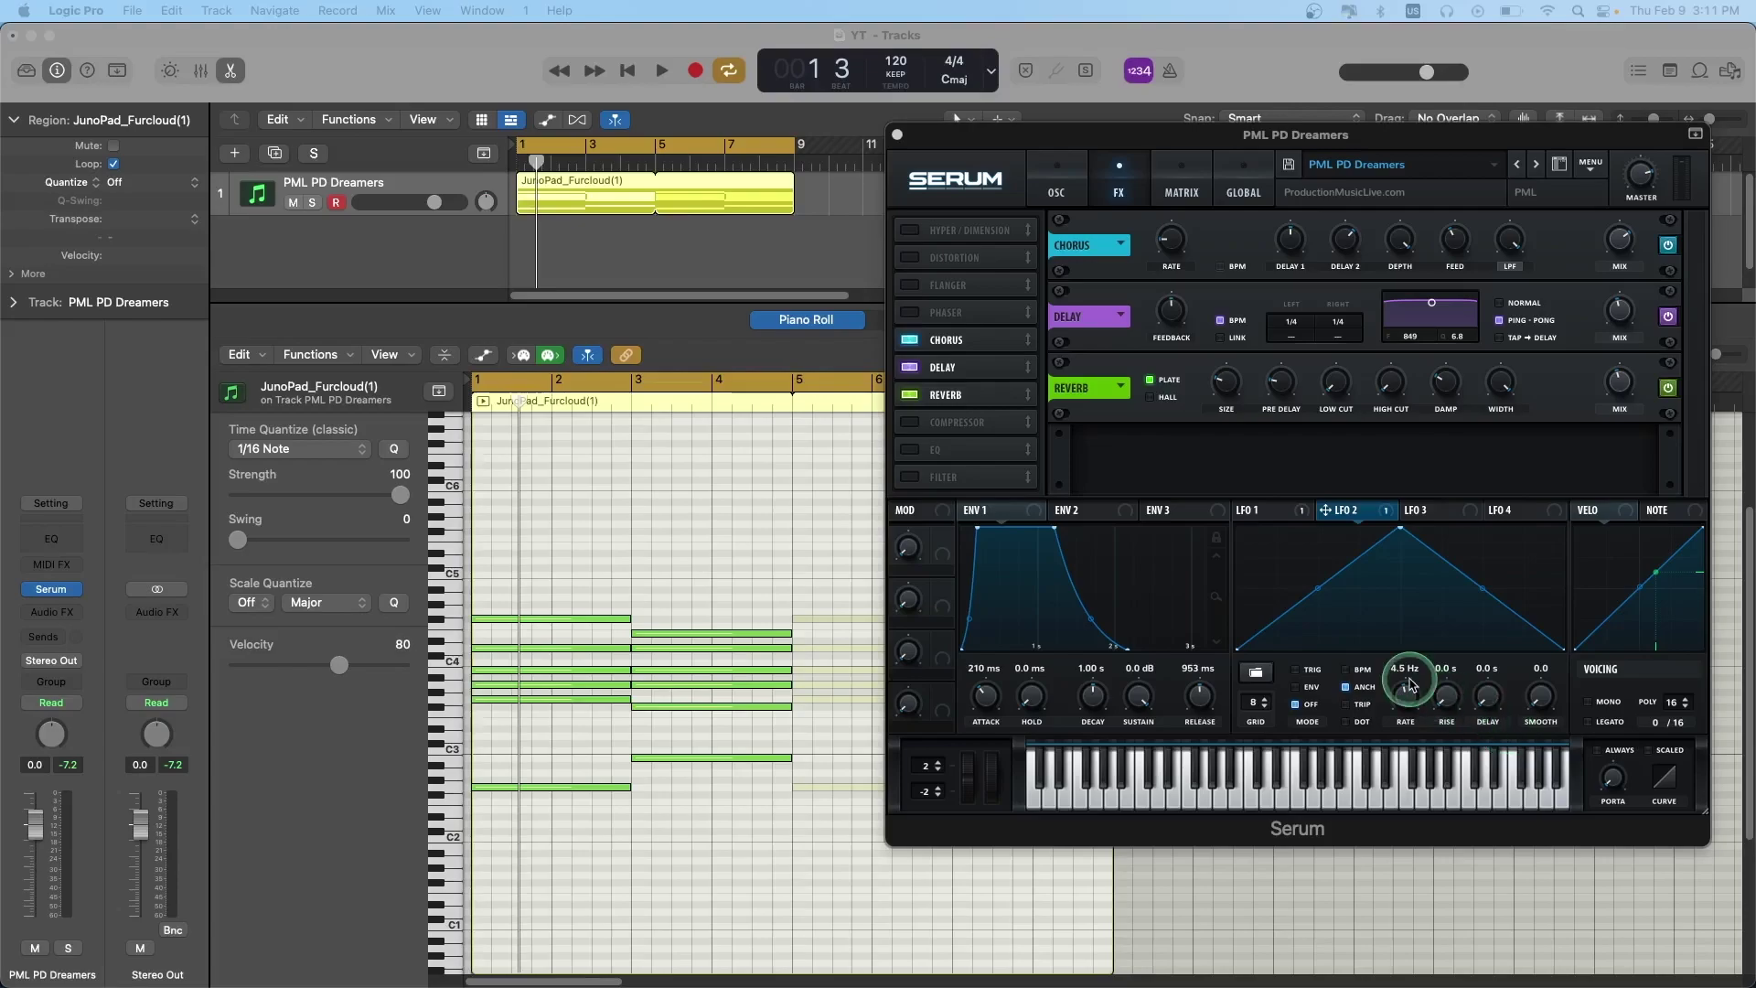
- Play the pad, sweep the filter cutoff down and back to 22050 Hz, then close Serum
{"action": "key", "text": "space"}
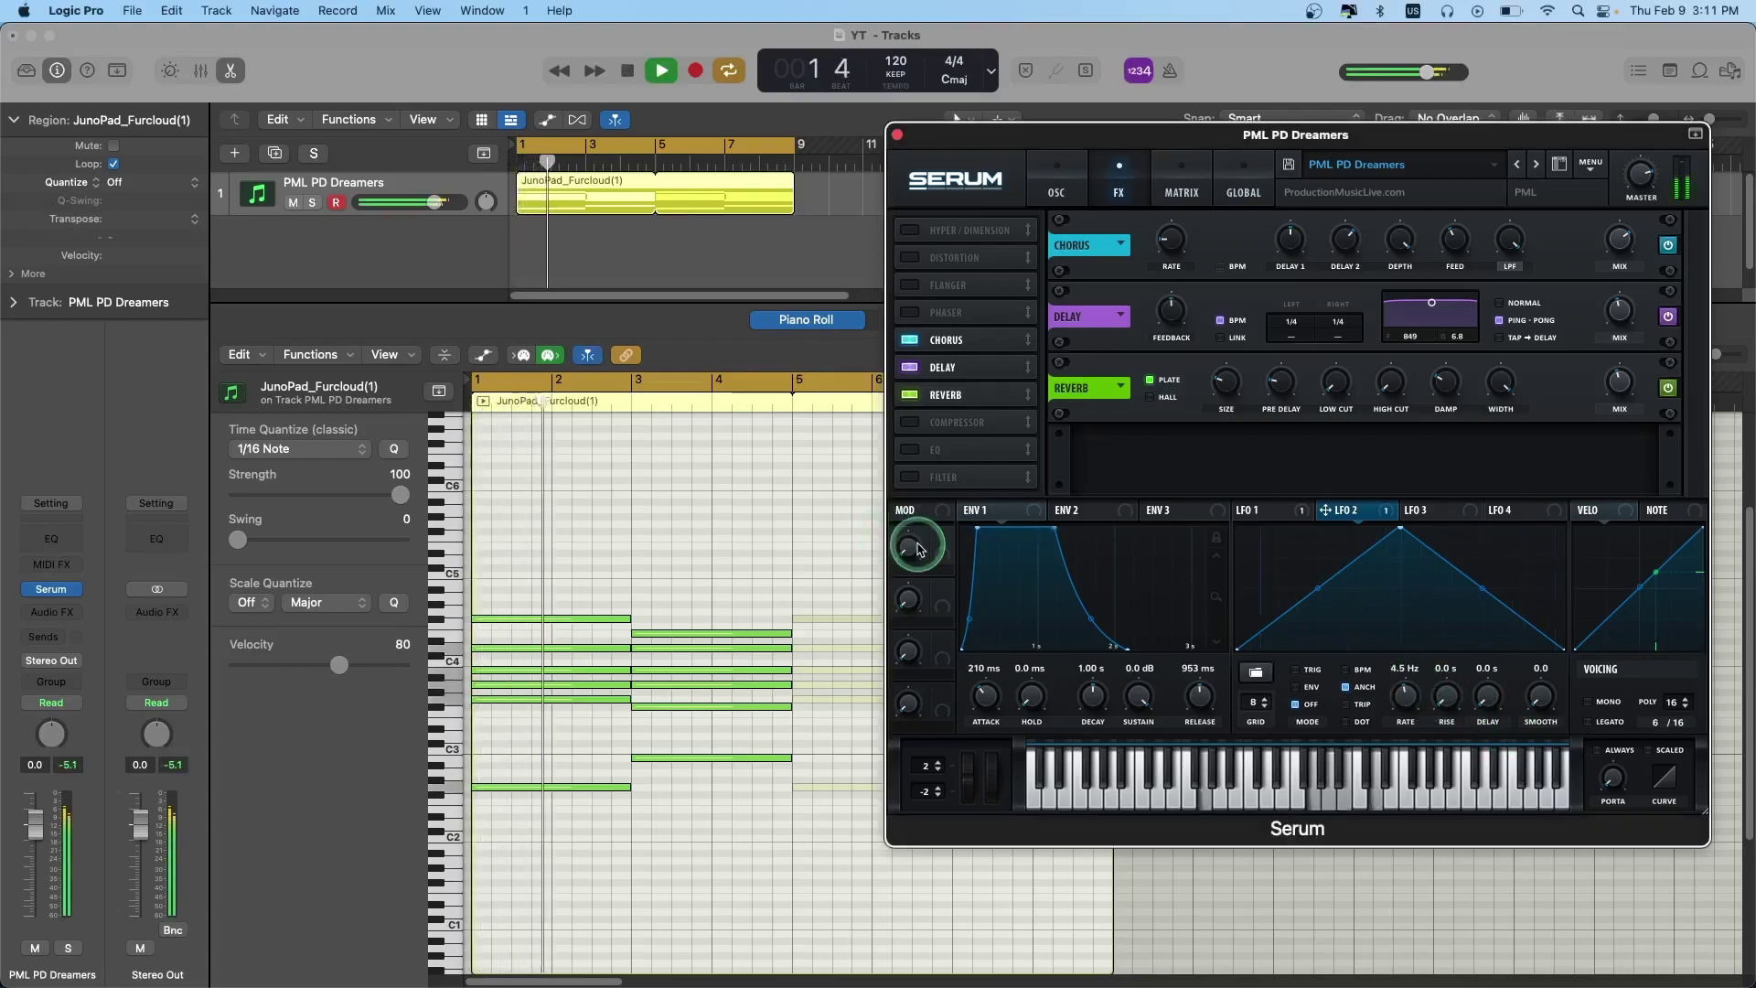
{"action": "left_click", "coordinate": [1054, 193]}
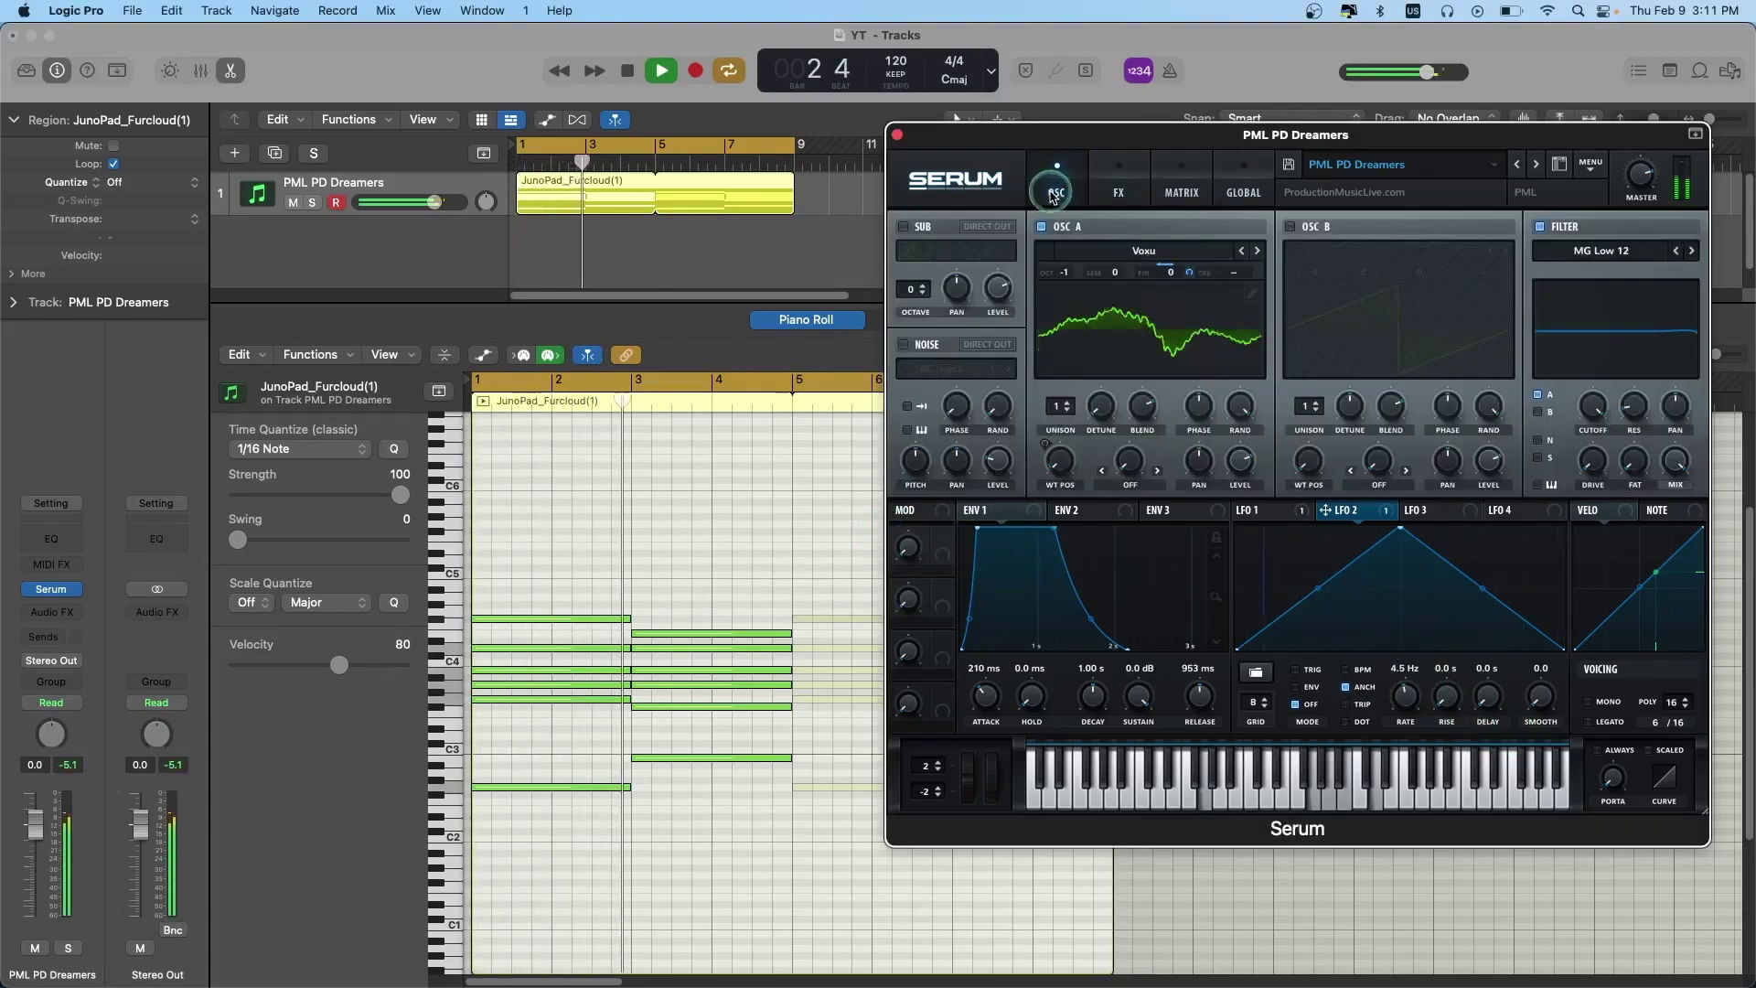
{"action": "left_click_drag", "start_coordinate": [1593, 406], "coordinate": [1552, 474]}
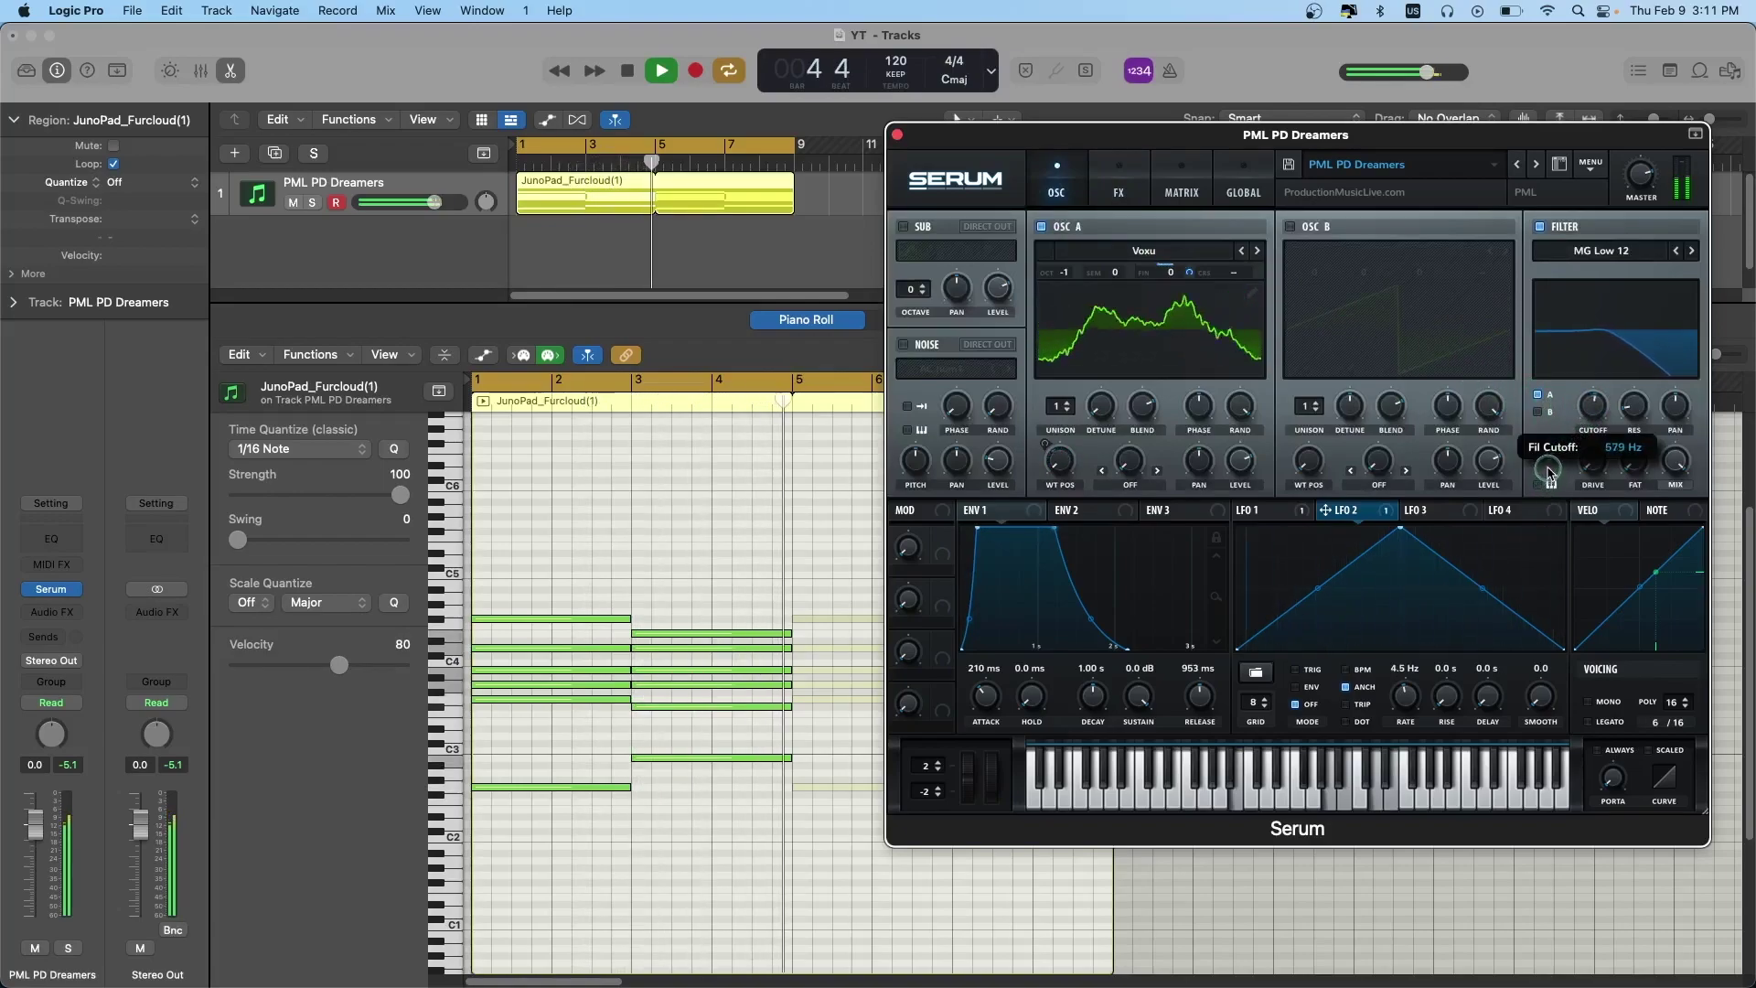
{"action": "left_click_drag", "start_coordinate": [1552, 473], "coordinate": [1569, 371]}
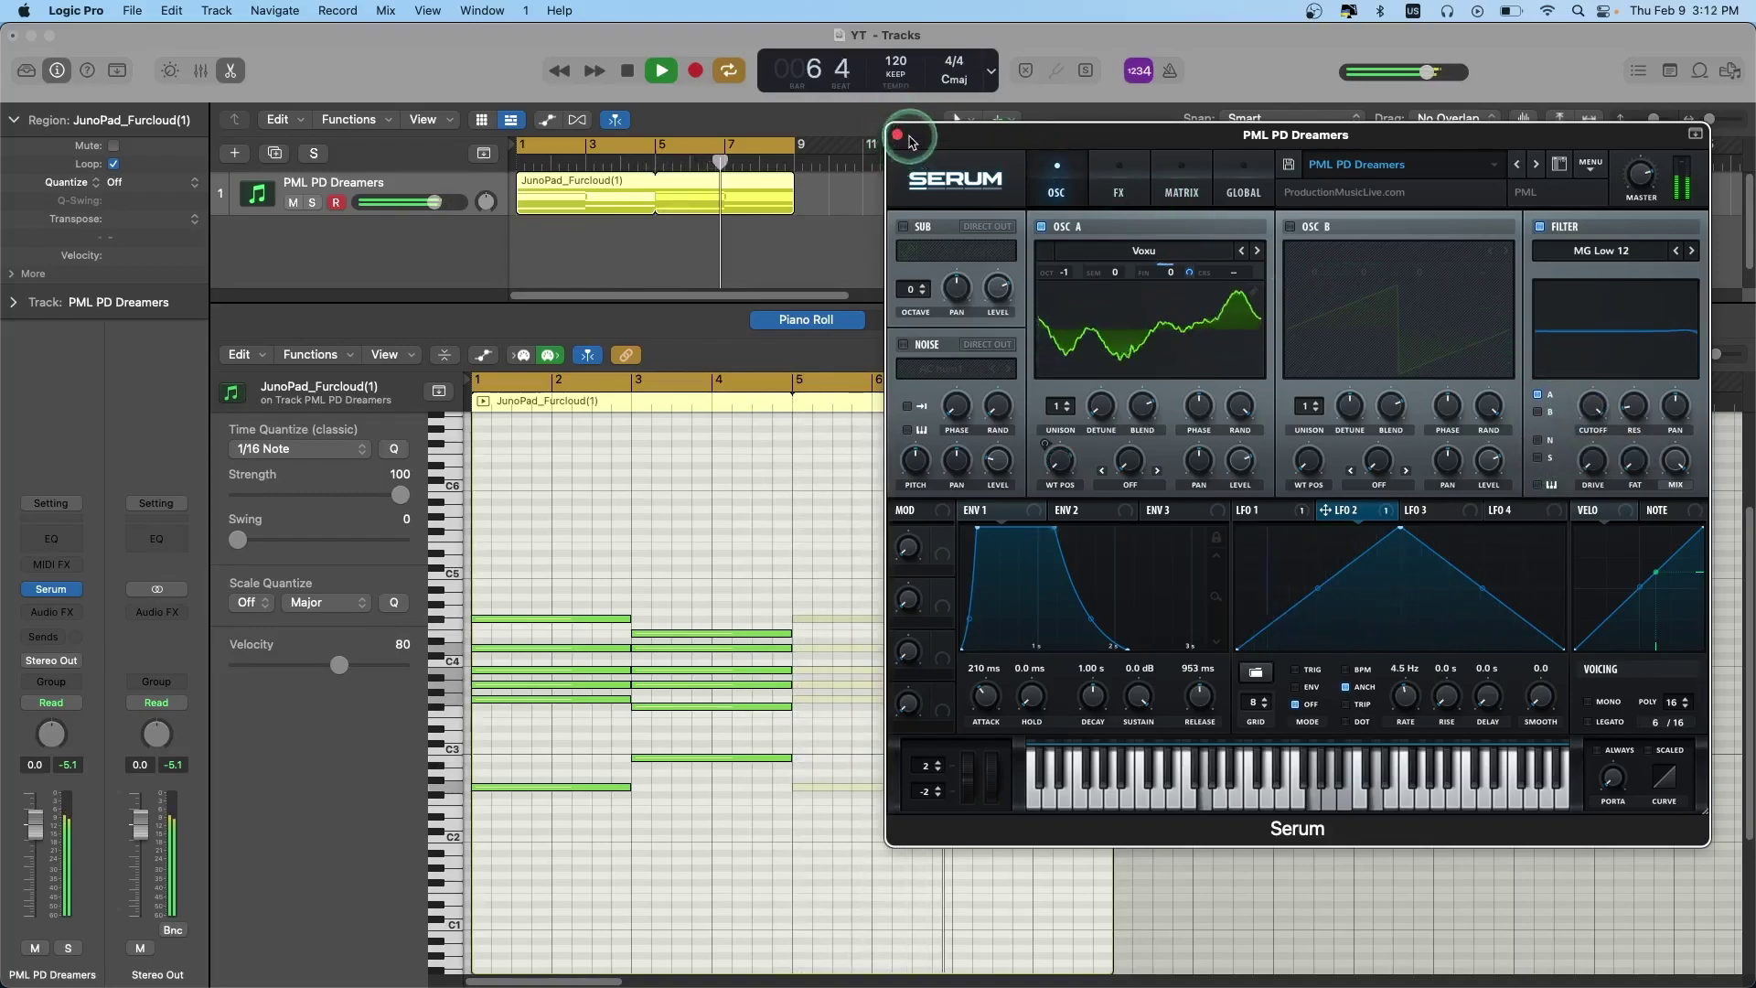
{"action": "key", "text": "space"}
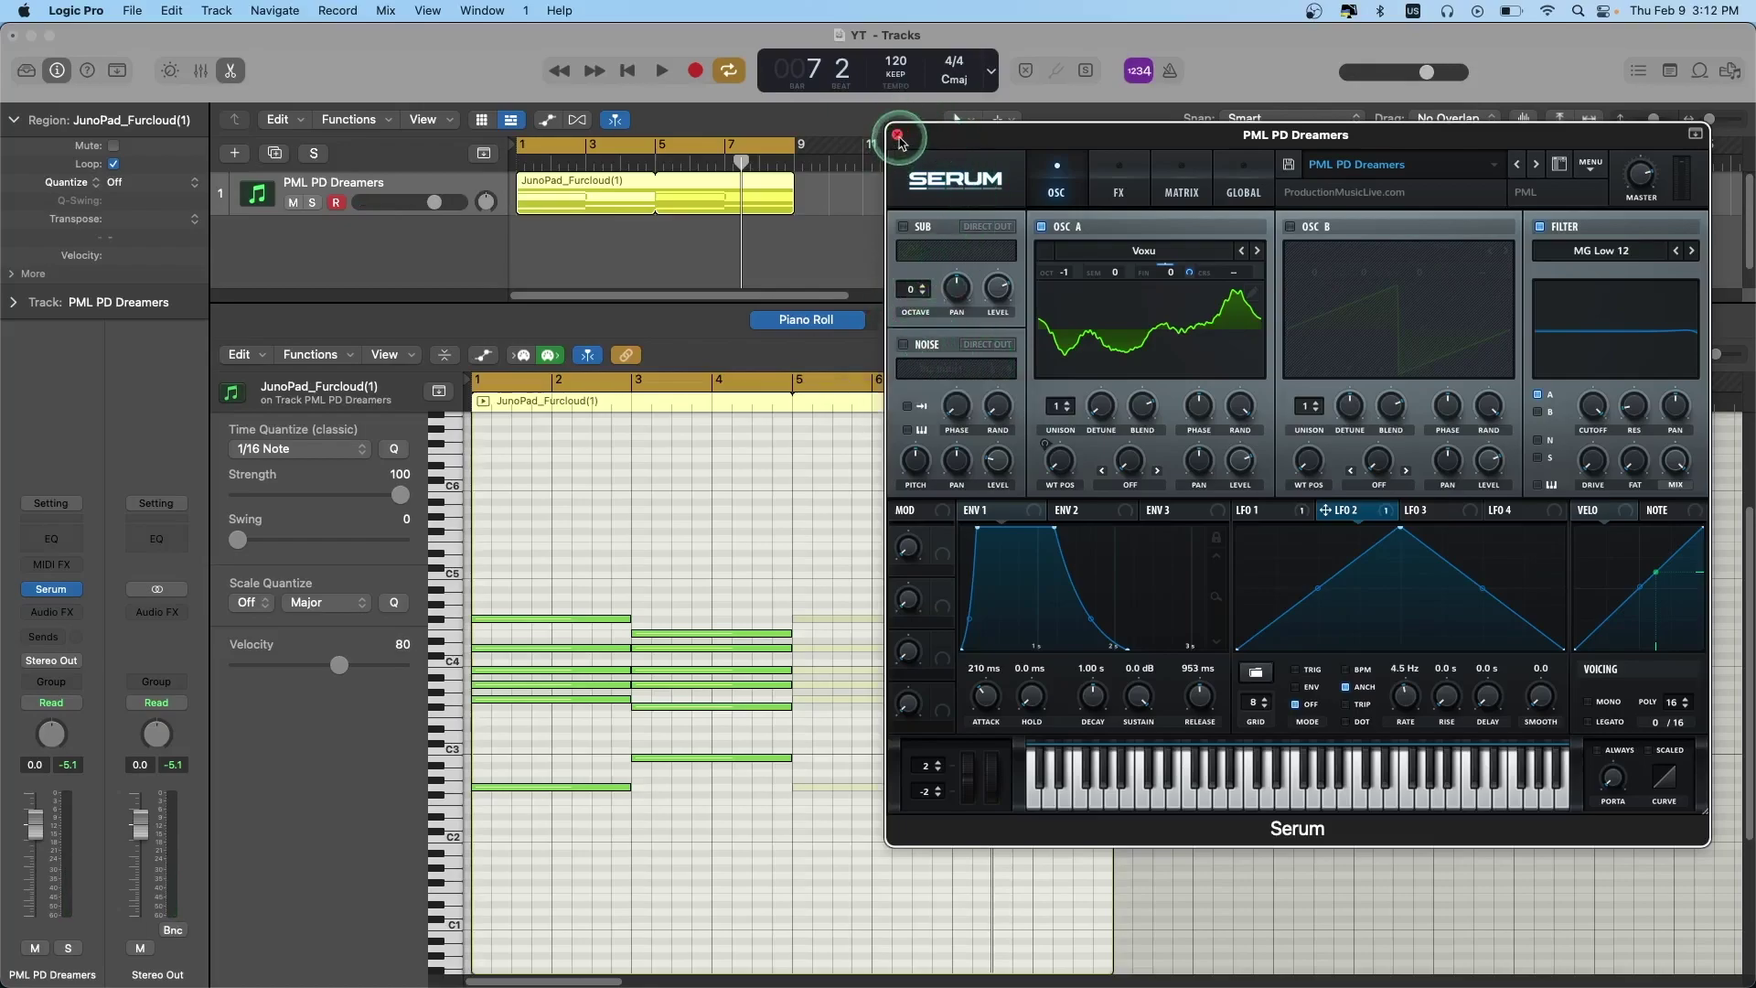
{"action": "left_click", "coordinate": [897, 134]}
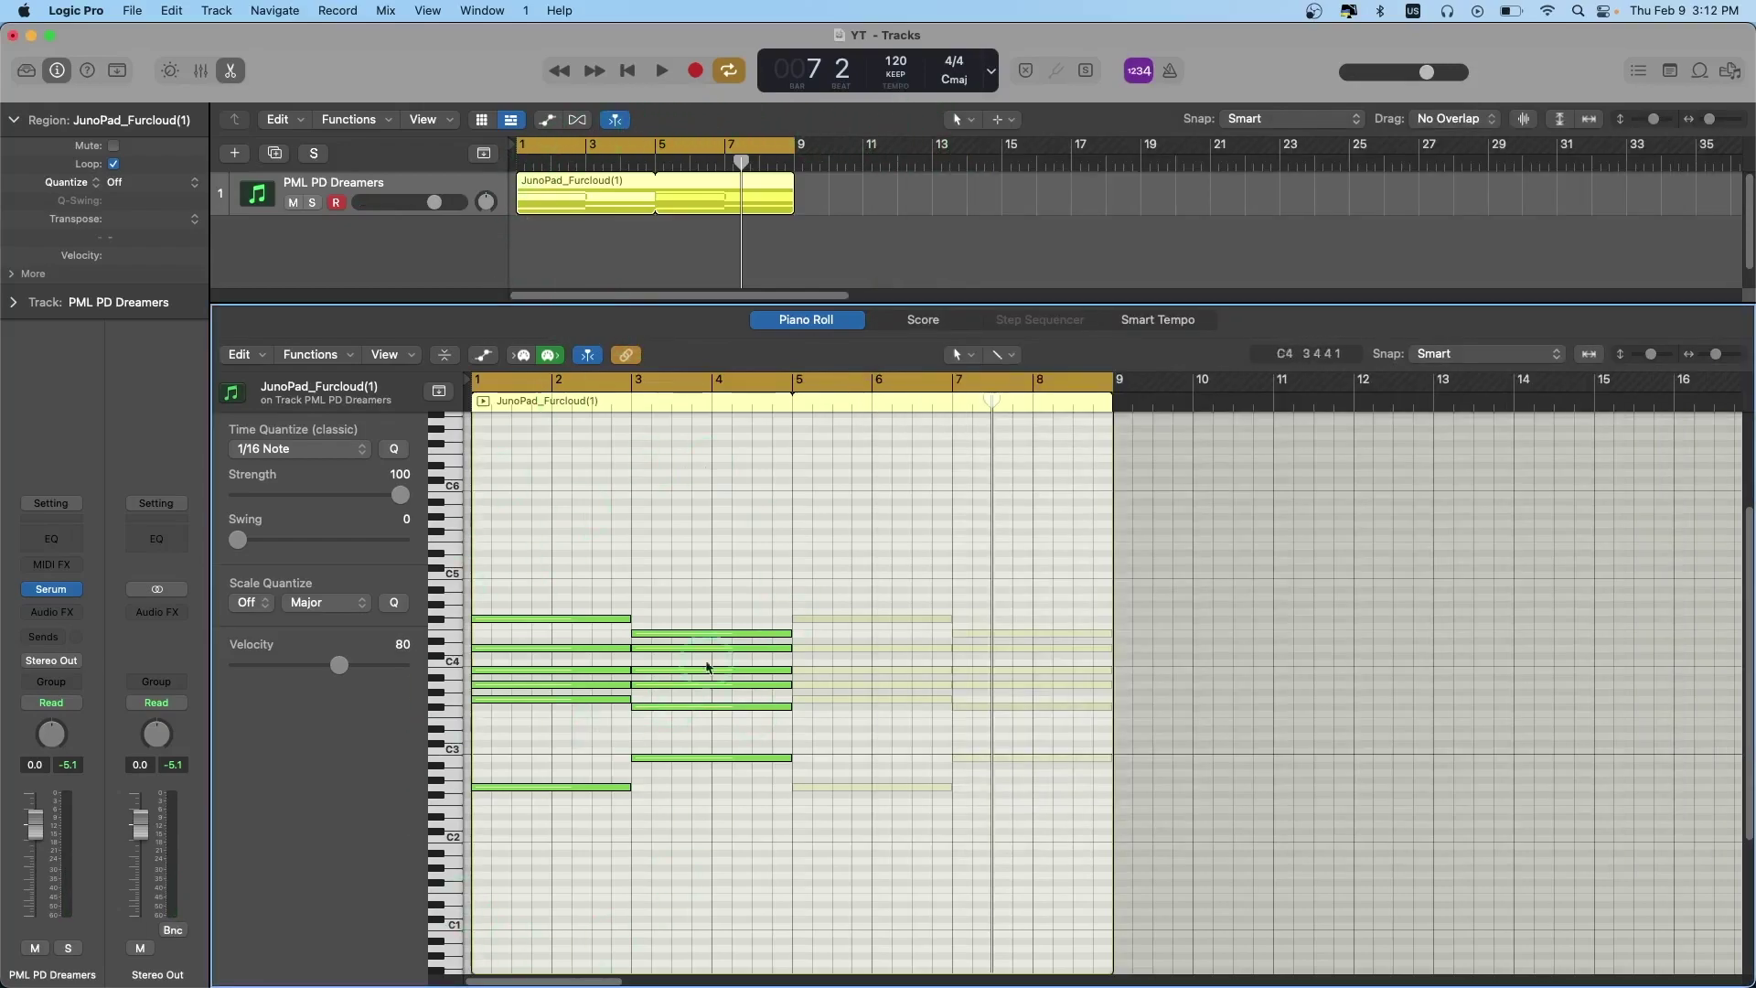
- Step through the chord's notes in the piano roll, starting from the low G2
{"action": "left_click", "coordinate": [603, 786]}
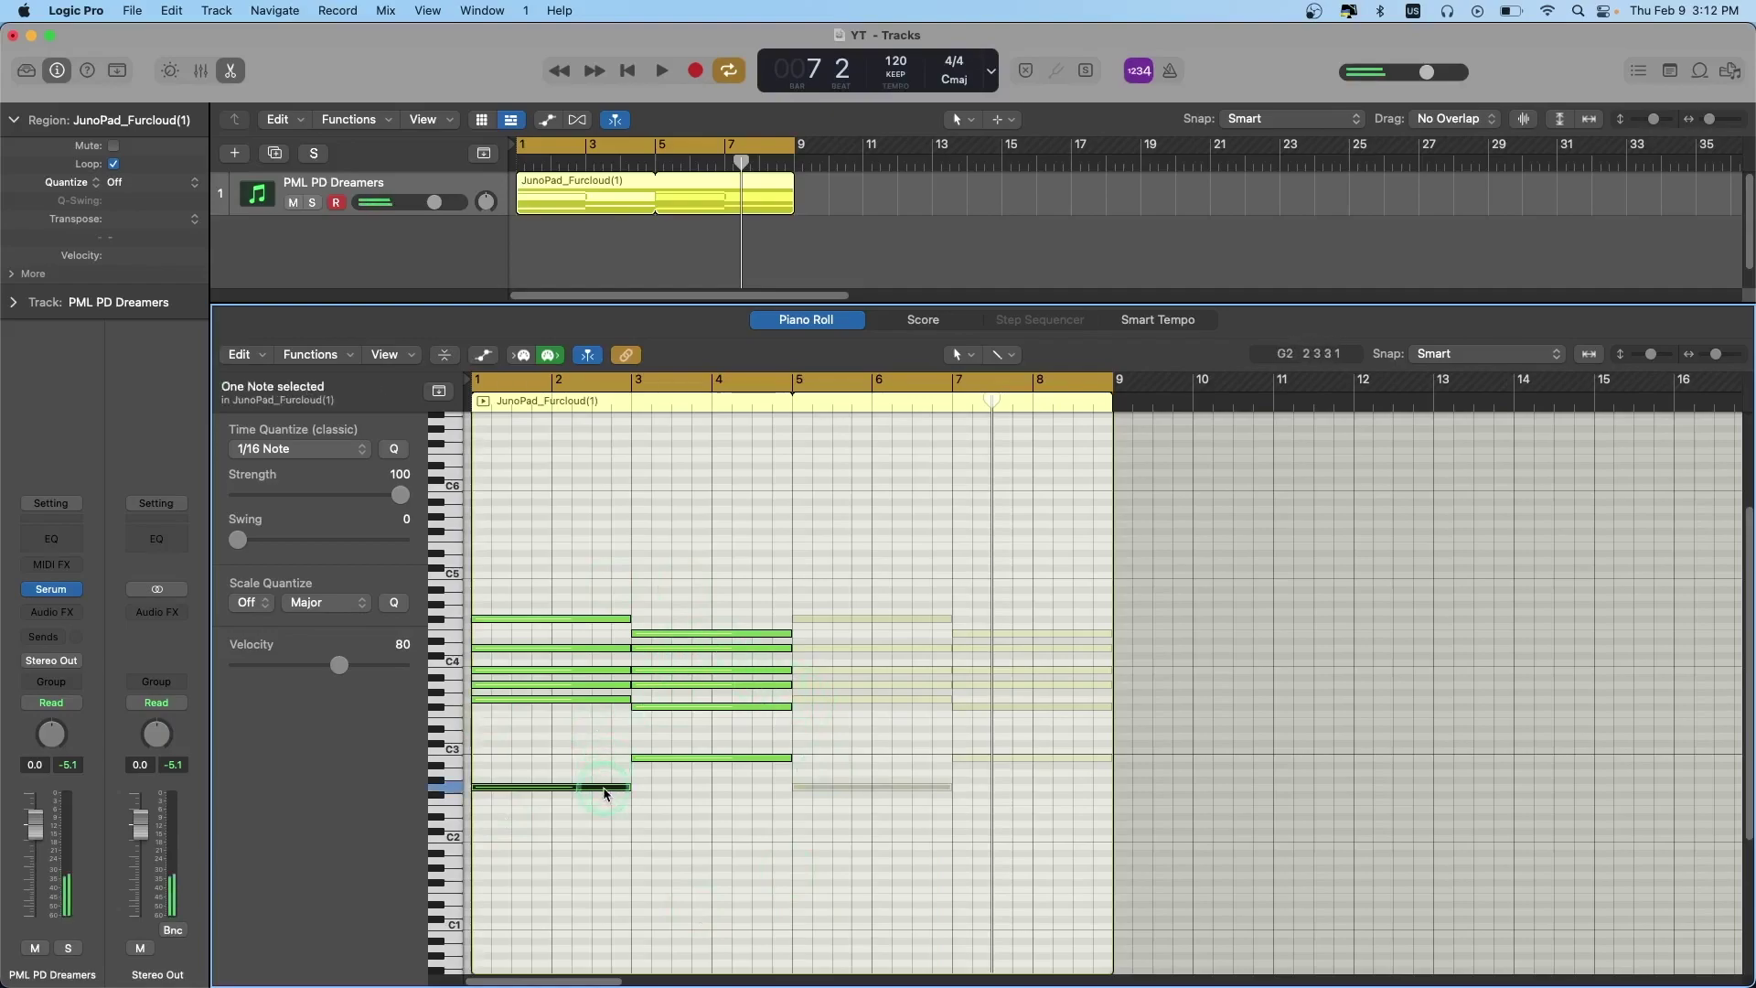
{"action": "key", "text": "Right"}
{"action": "key", "text": "Right"}
{"action": "key", "text": "Right"}
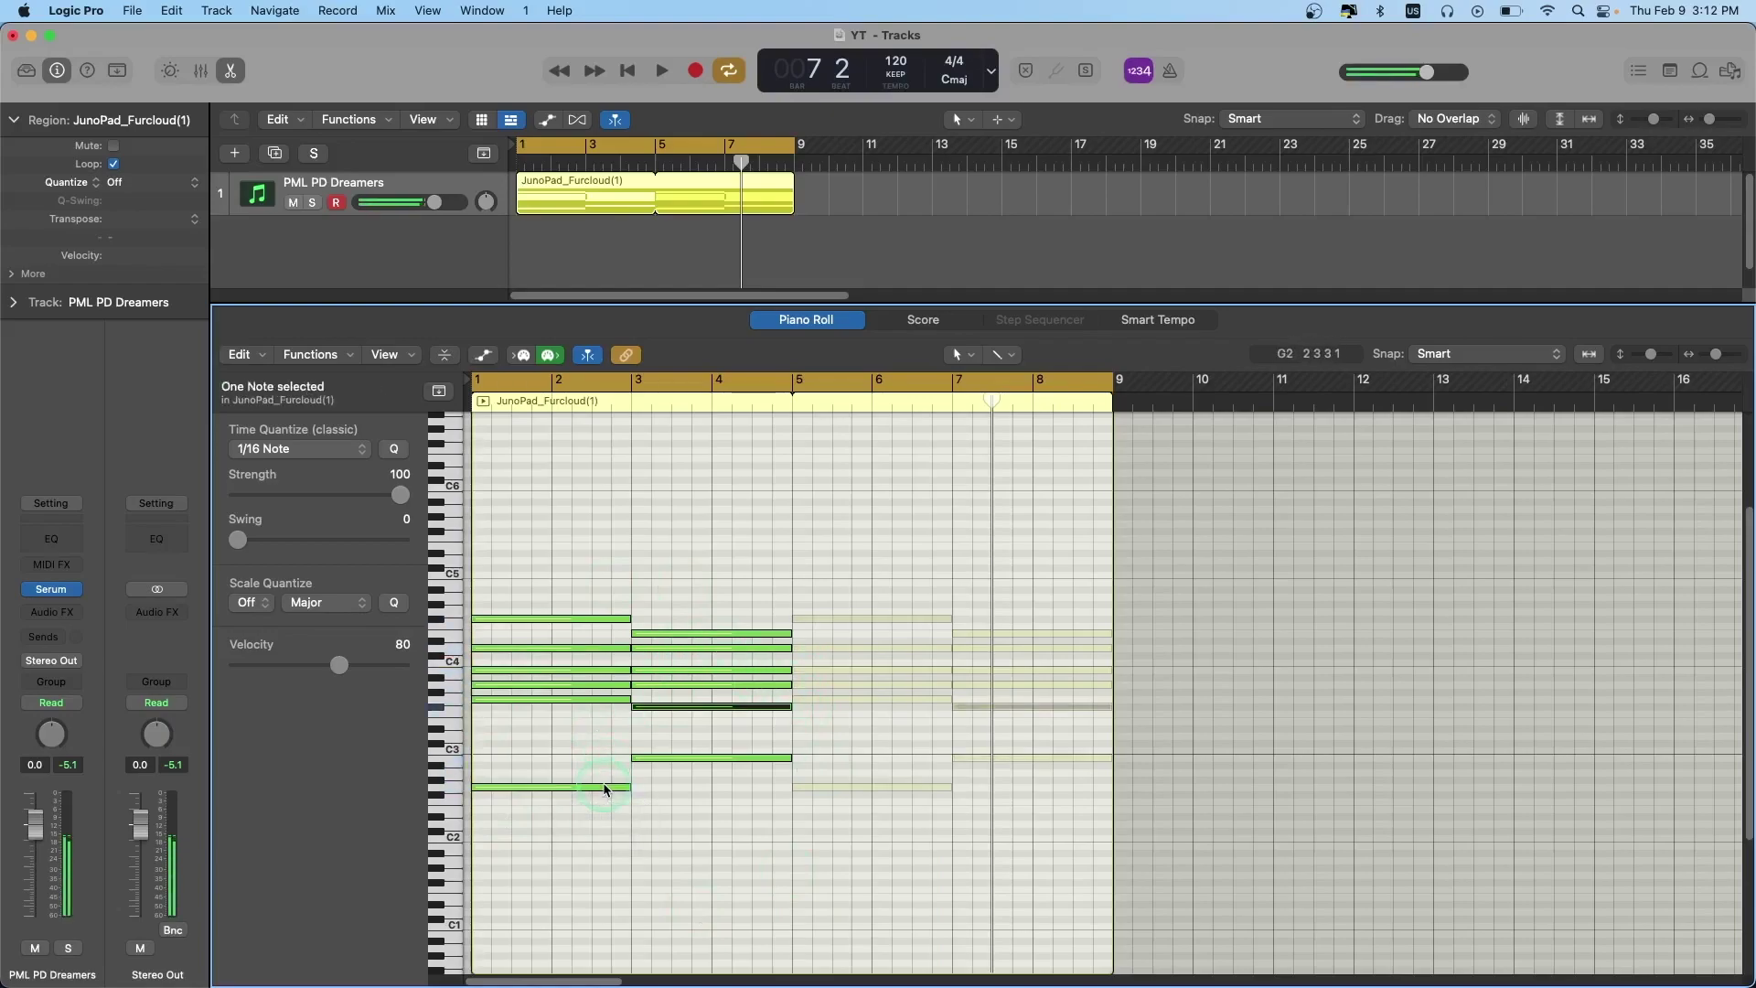
{"action": "key", "text": "Right"}
{"action": "key", "text": "Right"}
{"action": "left_click", "coordinate": [677, 454]}
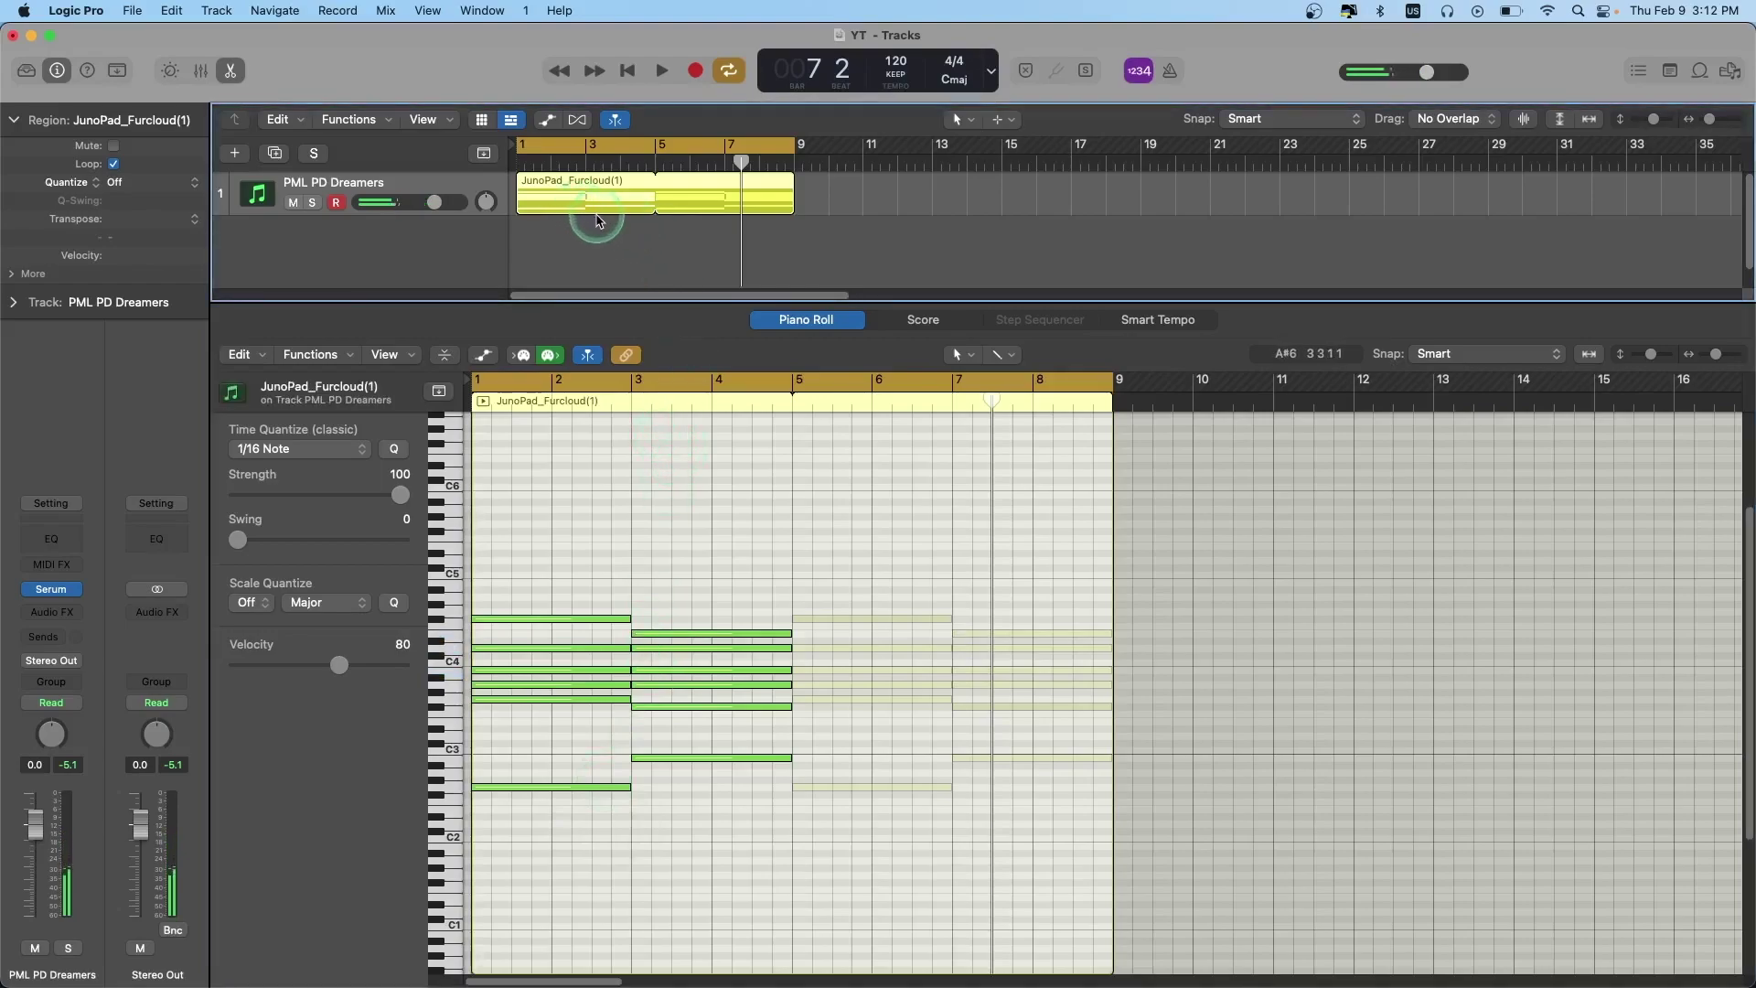
- Close the editor, duplicate the PML PD Dreamers track with its region, and mute track 1
{"action": "left_click", "coordinate": [231, 71]}
{"action": "left_click", "coordinate": [275, 153]}
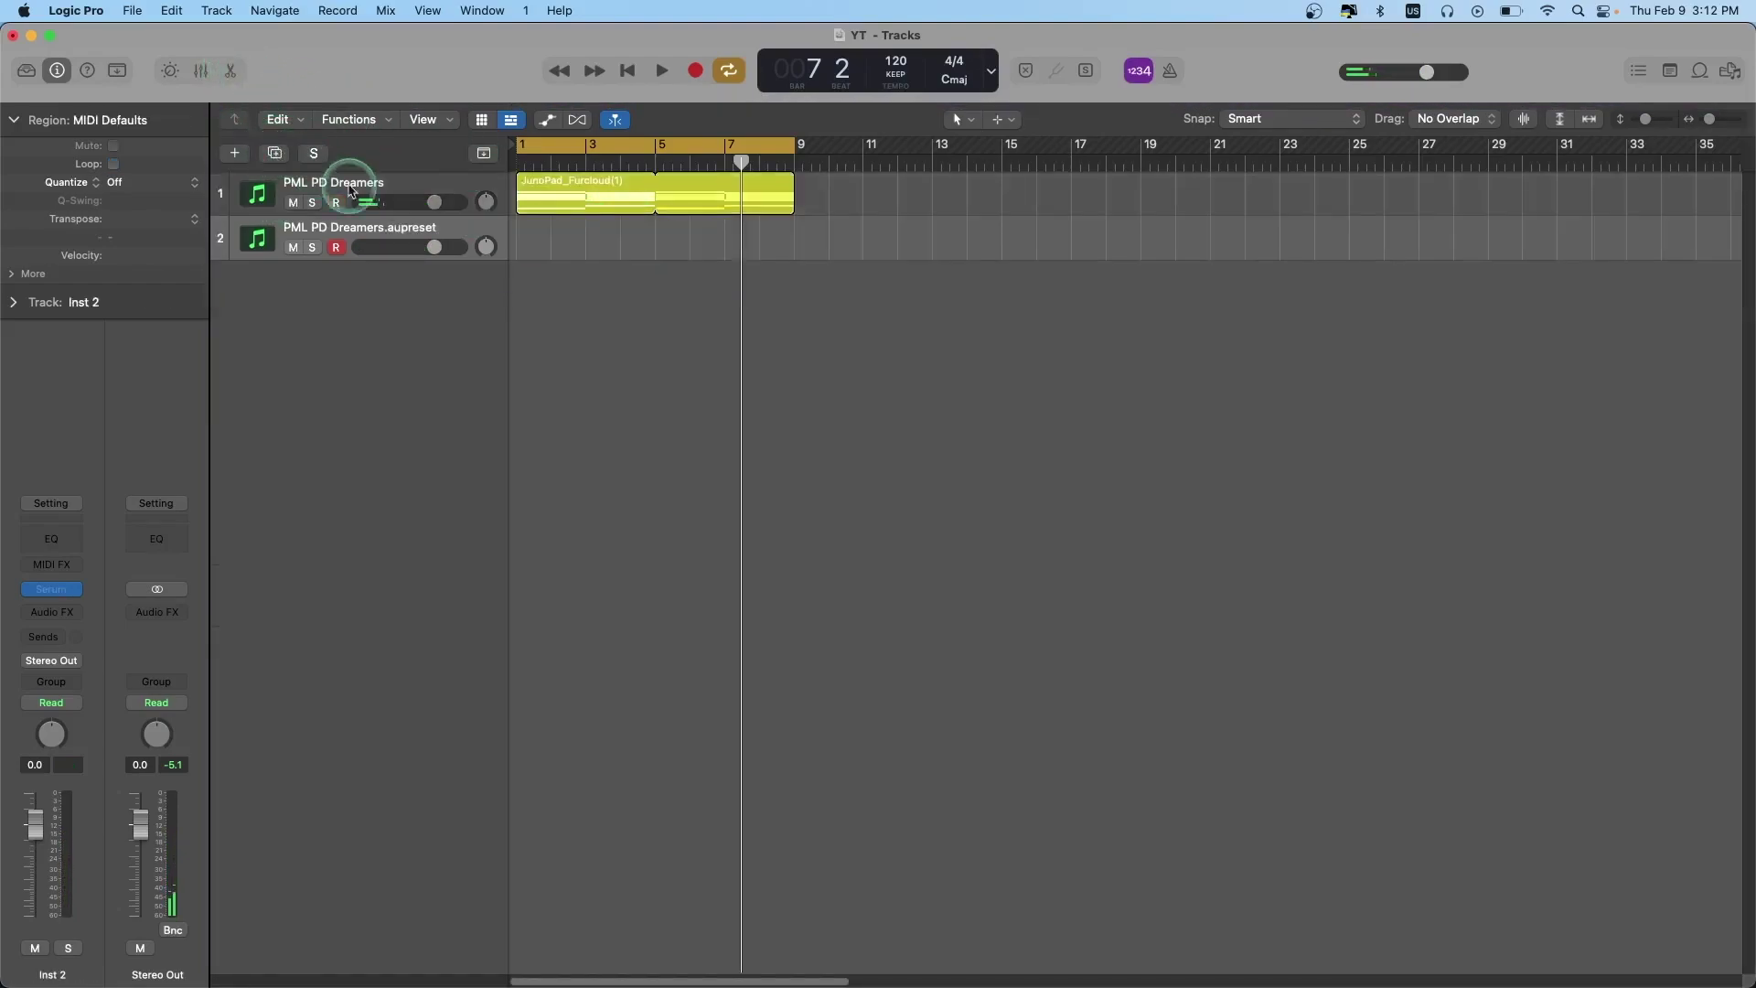
{"action": "key", "text": "Return"}
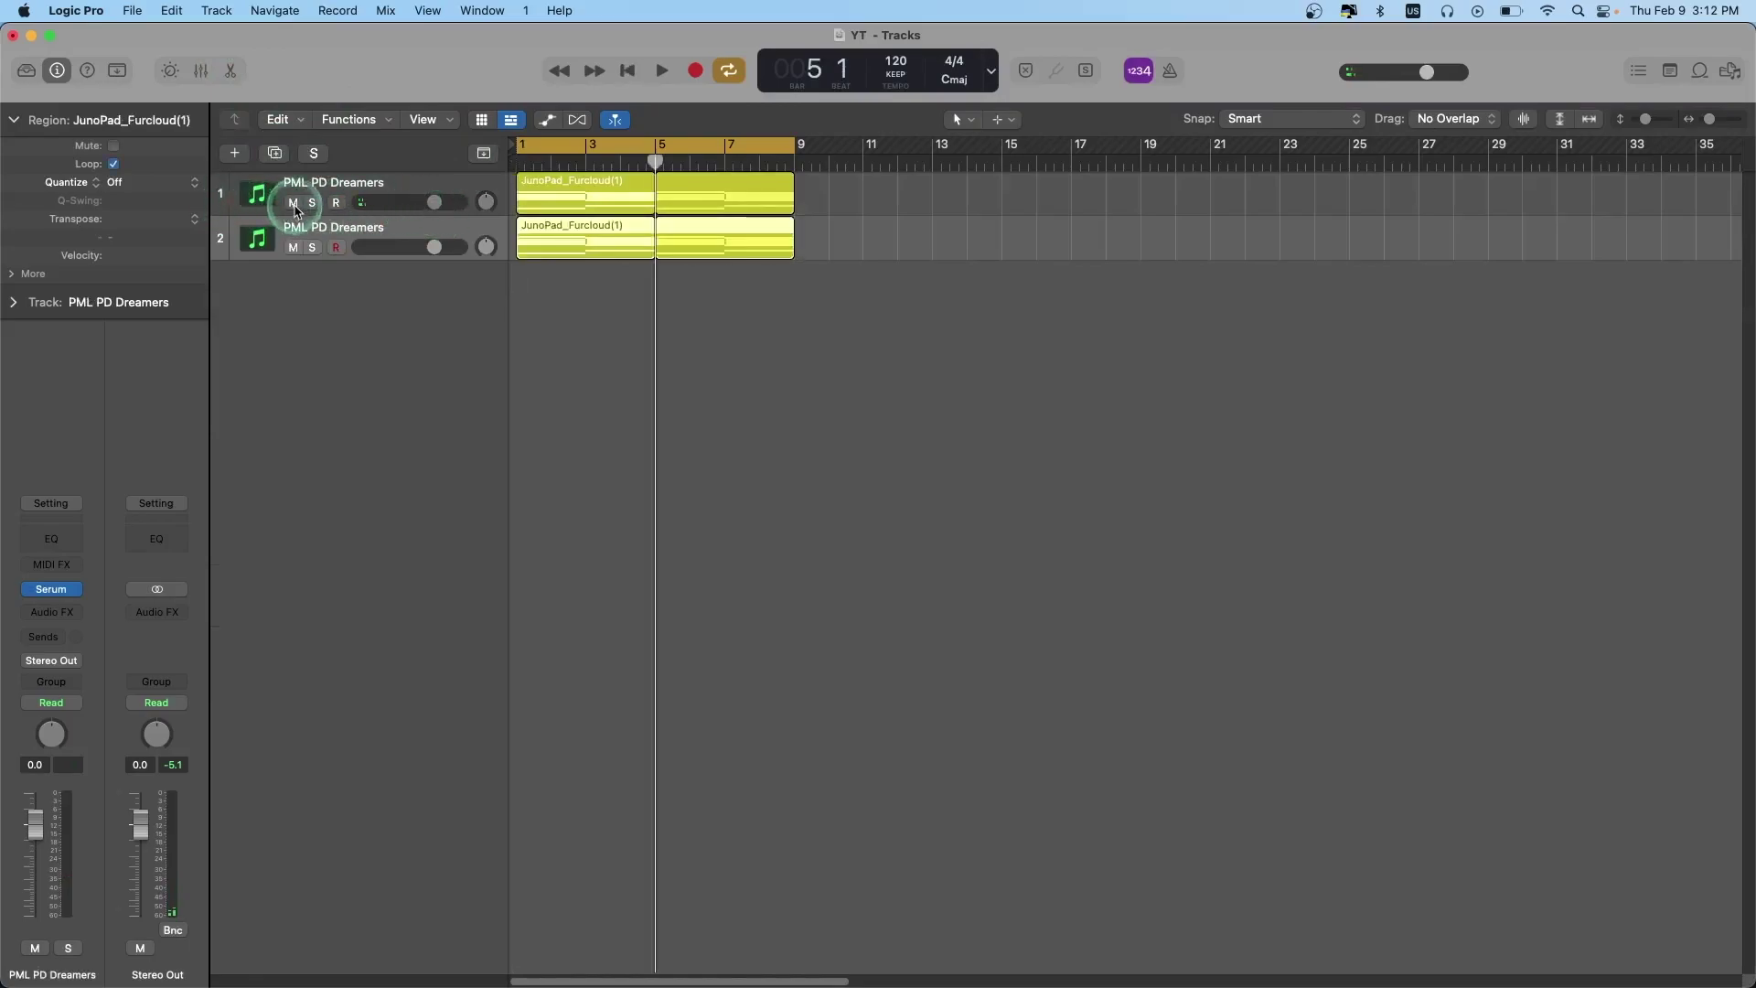
{"action": "left_click", "coordinate": [293, 202]}
- Open Serum on track 2 and load the Init Preset
{"action": "left_click", "coordinate": [52, 590]}
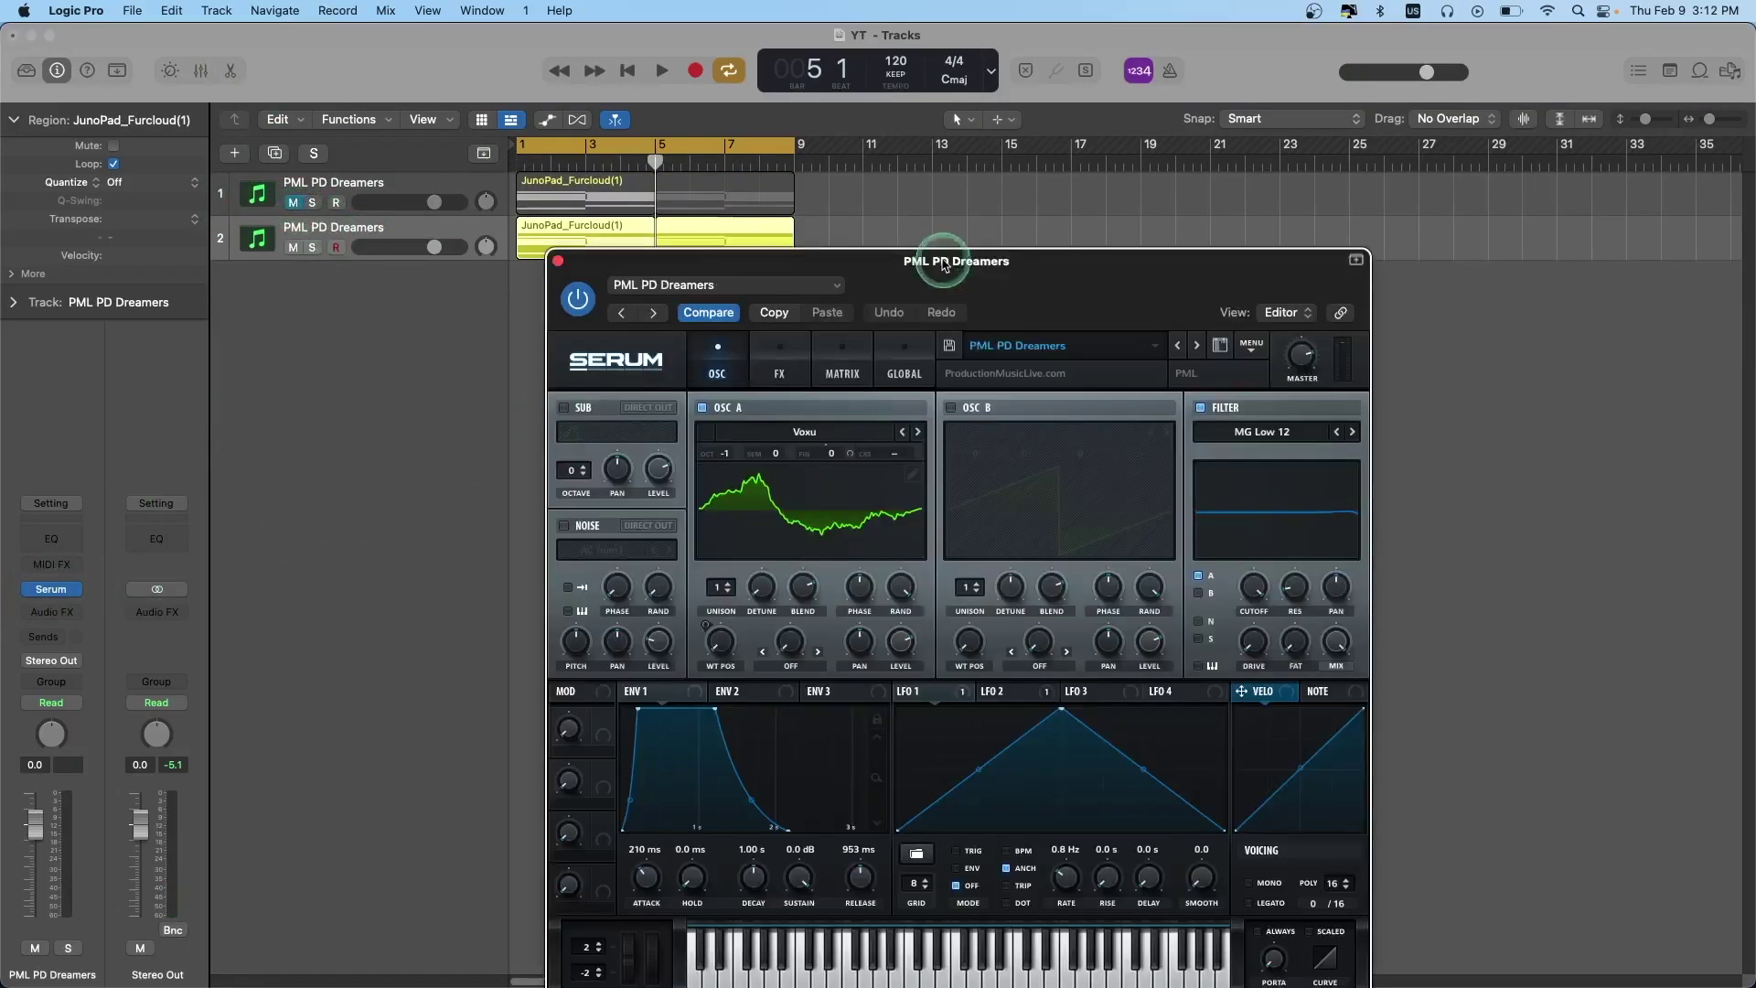
{"action": "left_click_drag", "start_coordinate": [879, 250], "coordinate": [778, 105]}
{"action": "left_click", "coordinate": [1071, 192]}
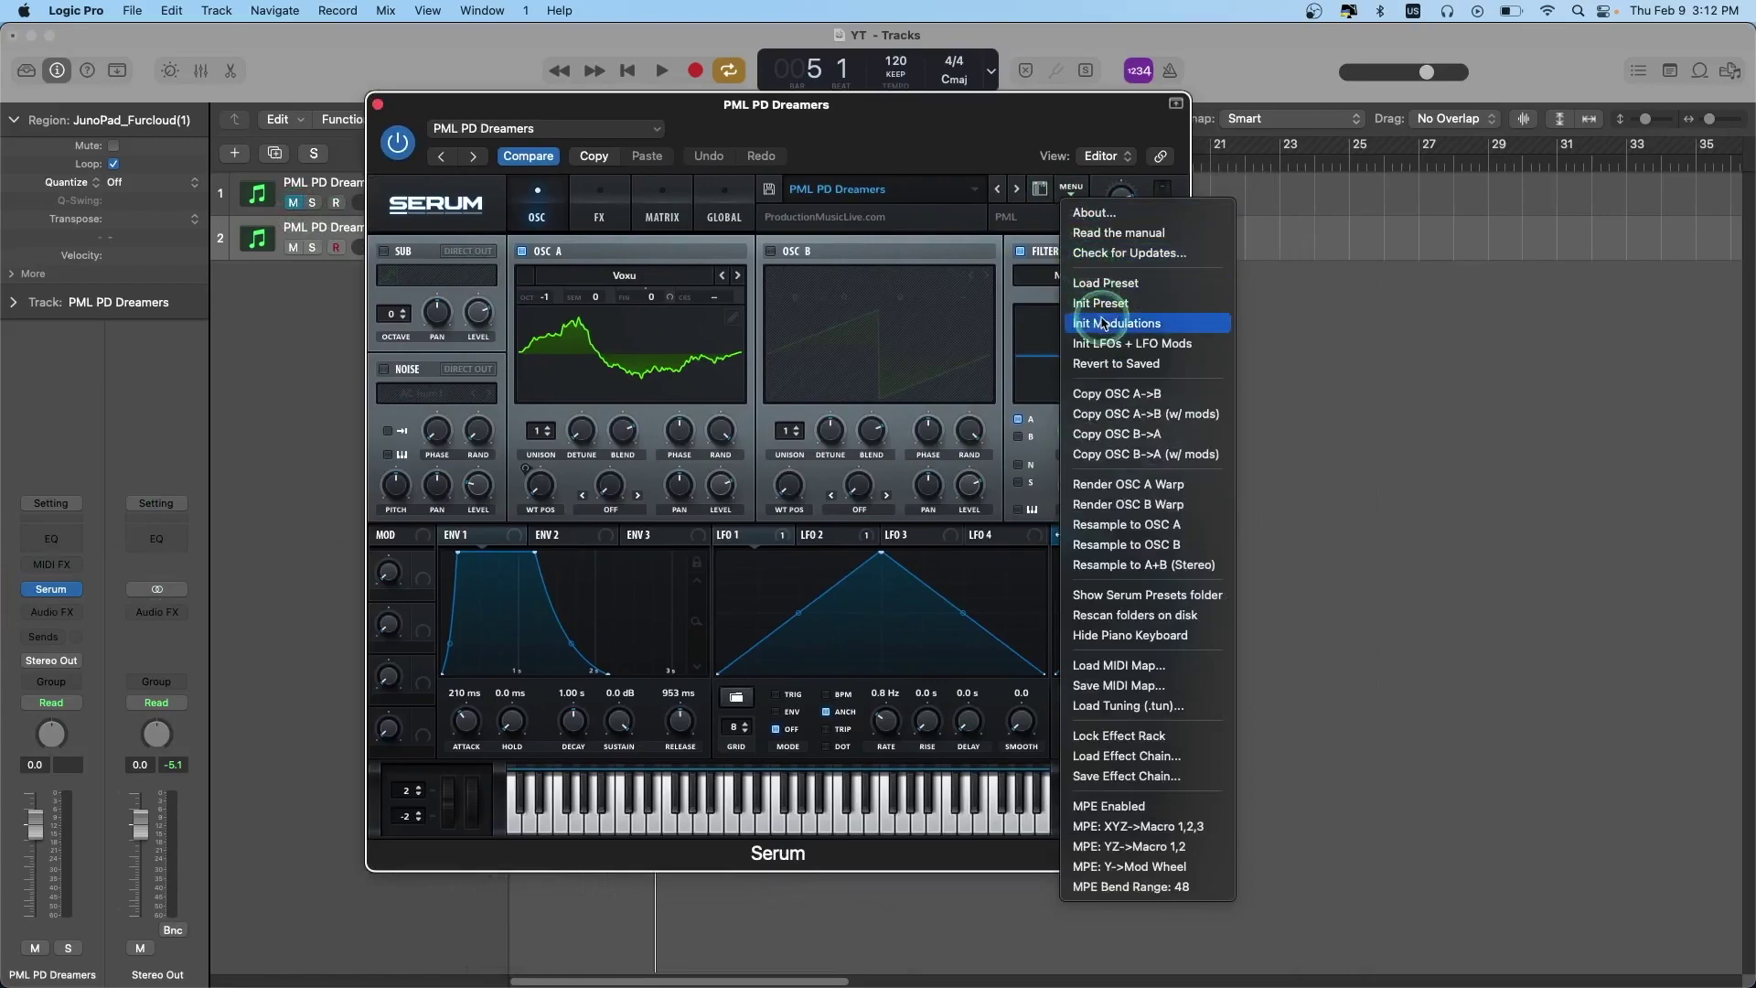
{"action": "left_click", "coordinate": [1091, 284]}
- Enlarge Serum to 110%, reposition its window, and switch the filter on
{"action": "left_click", "coordinate": [436, 204]}
{"action": "left_click", "coordinate": [459, 370]}
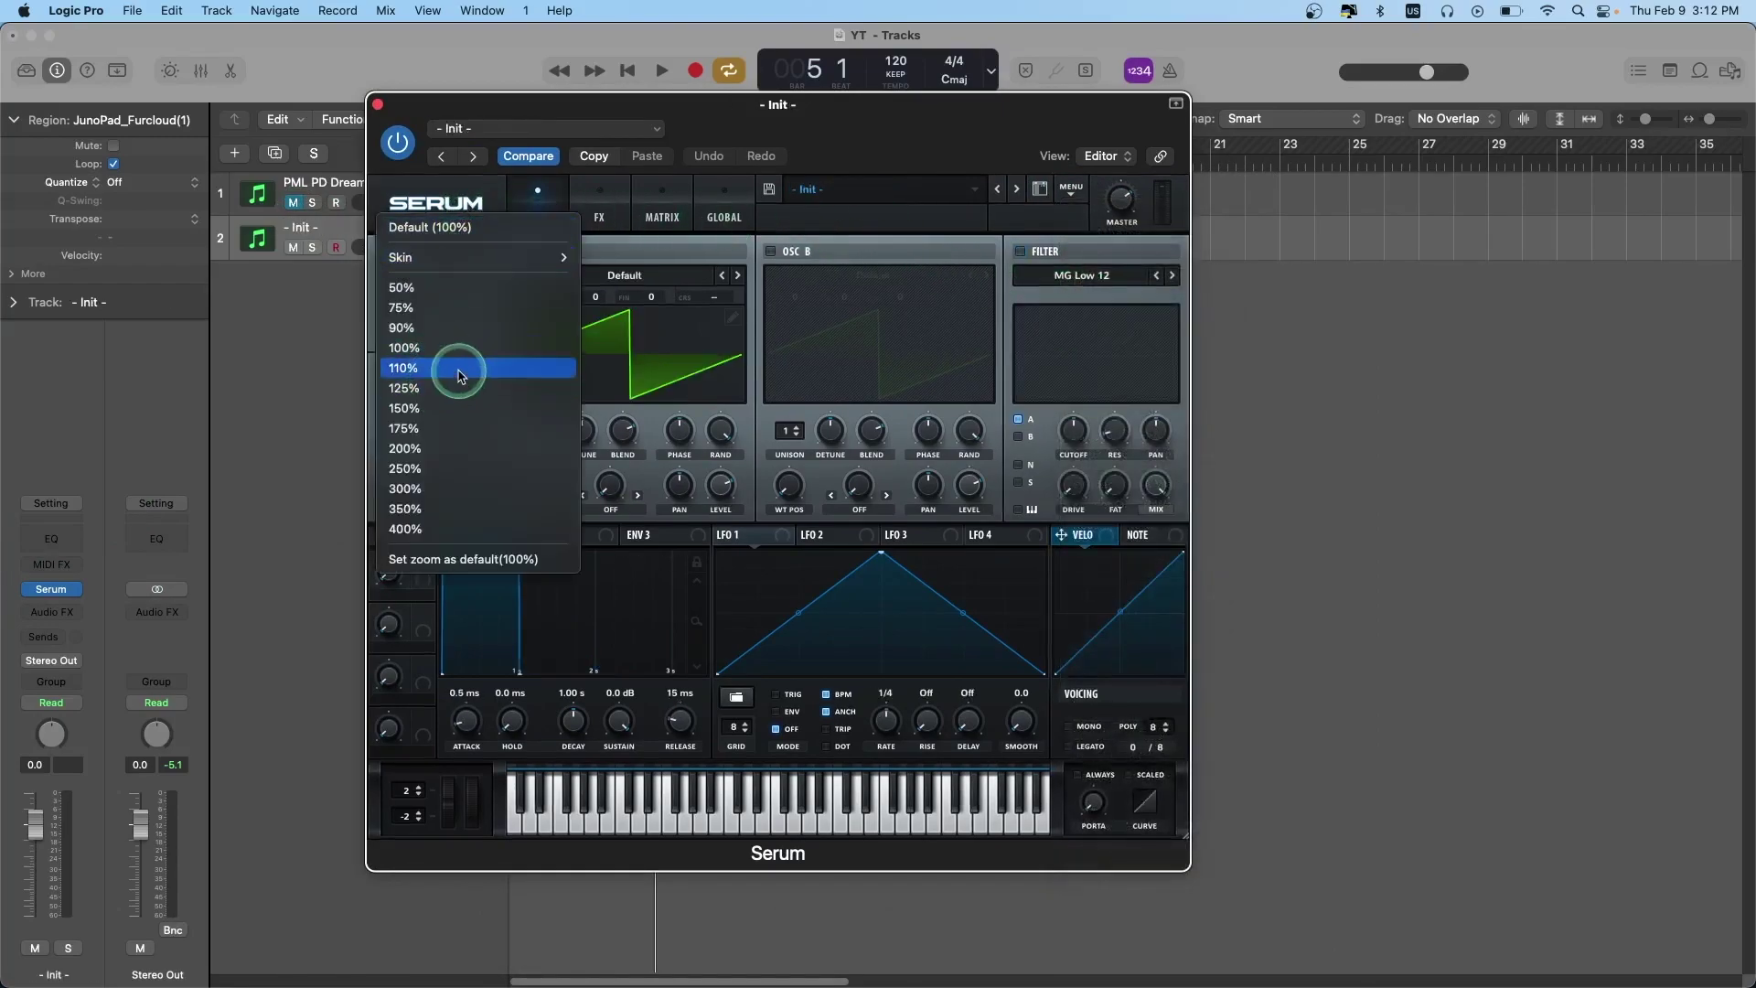
{"action": "left_click", "coordinate": [470, 372]}
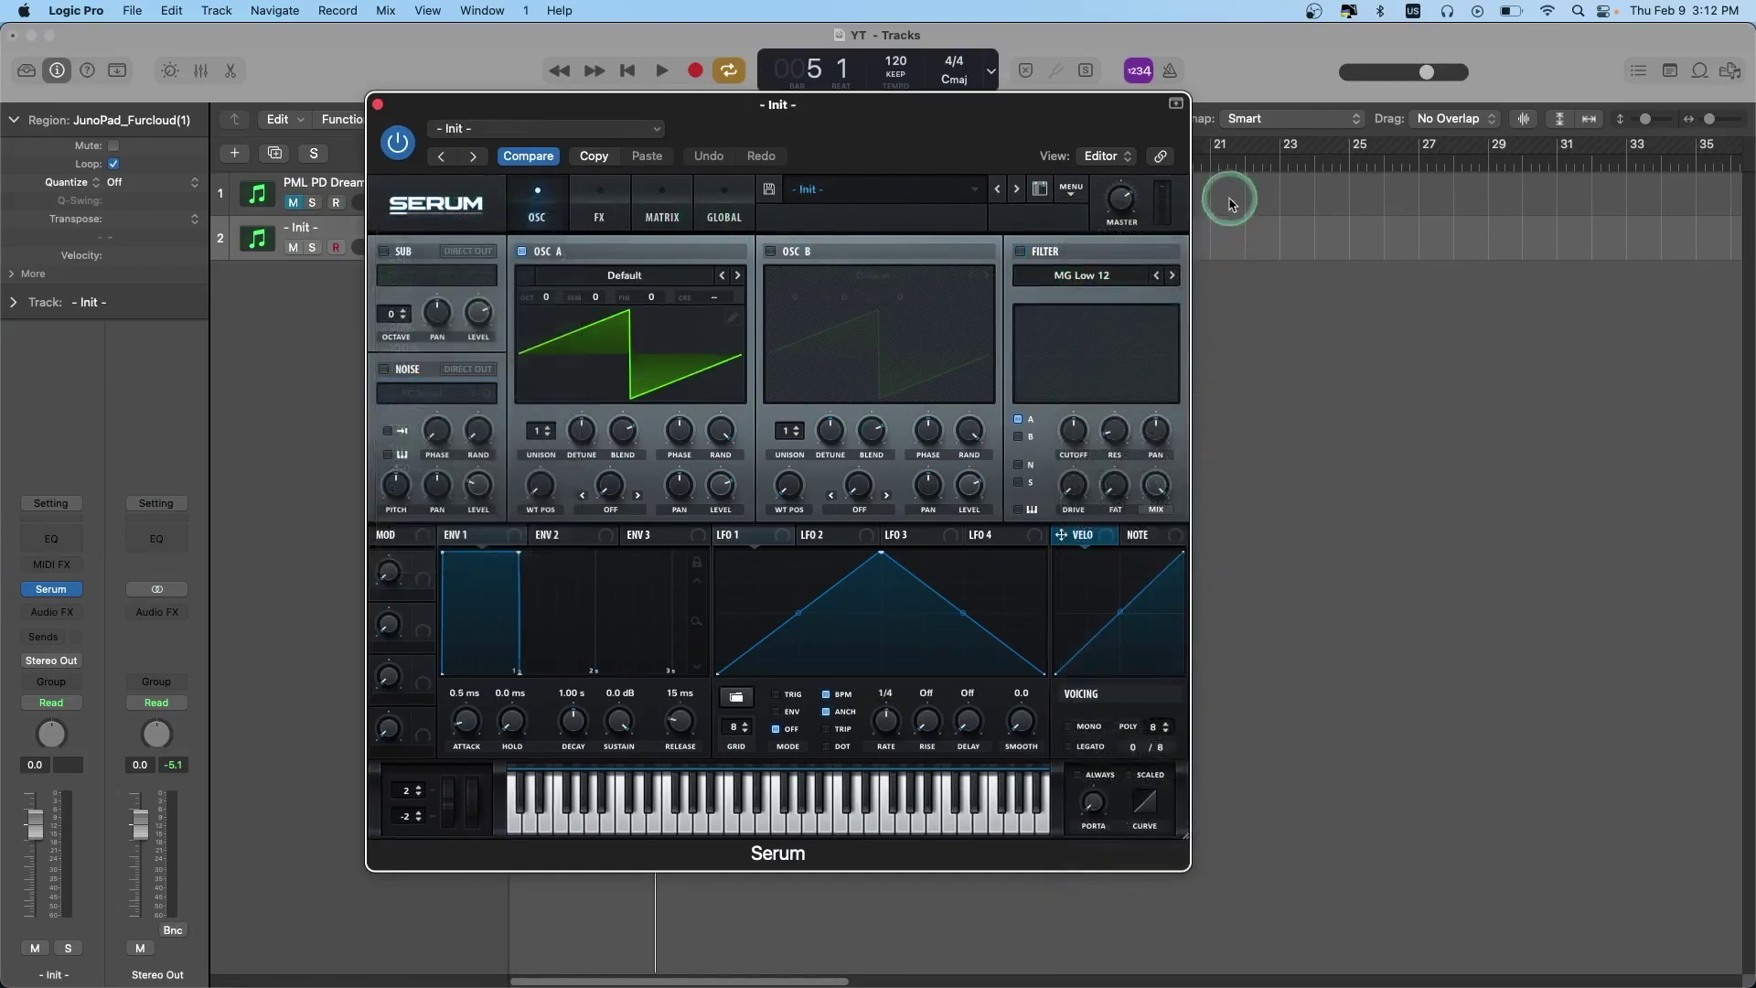
{"action": "left_click_drag", "start_coordinate": [1227, 201], "coordinate": [534, 65]}
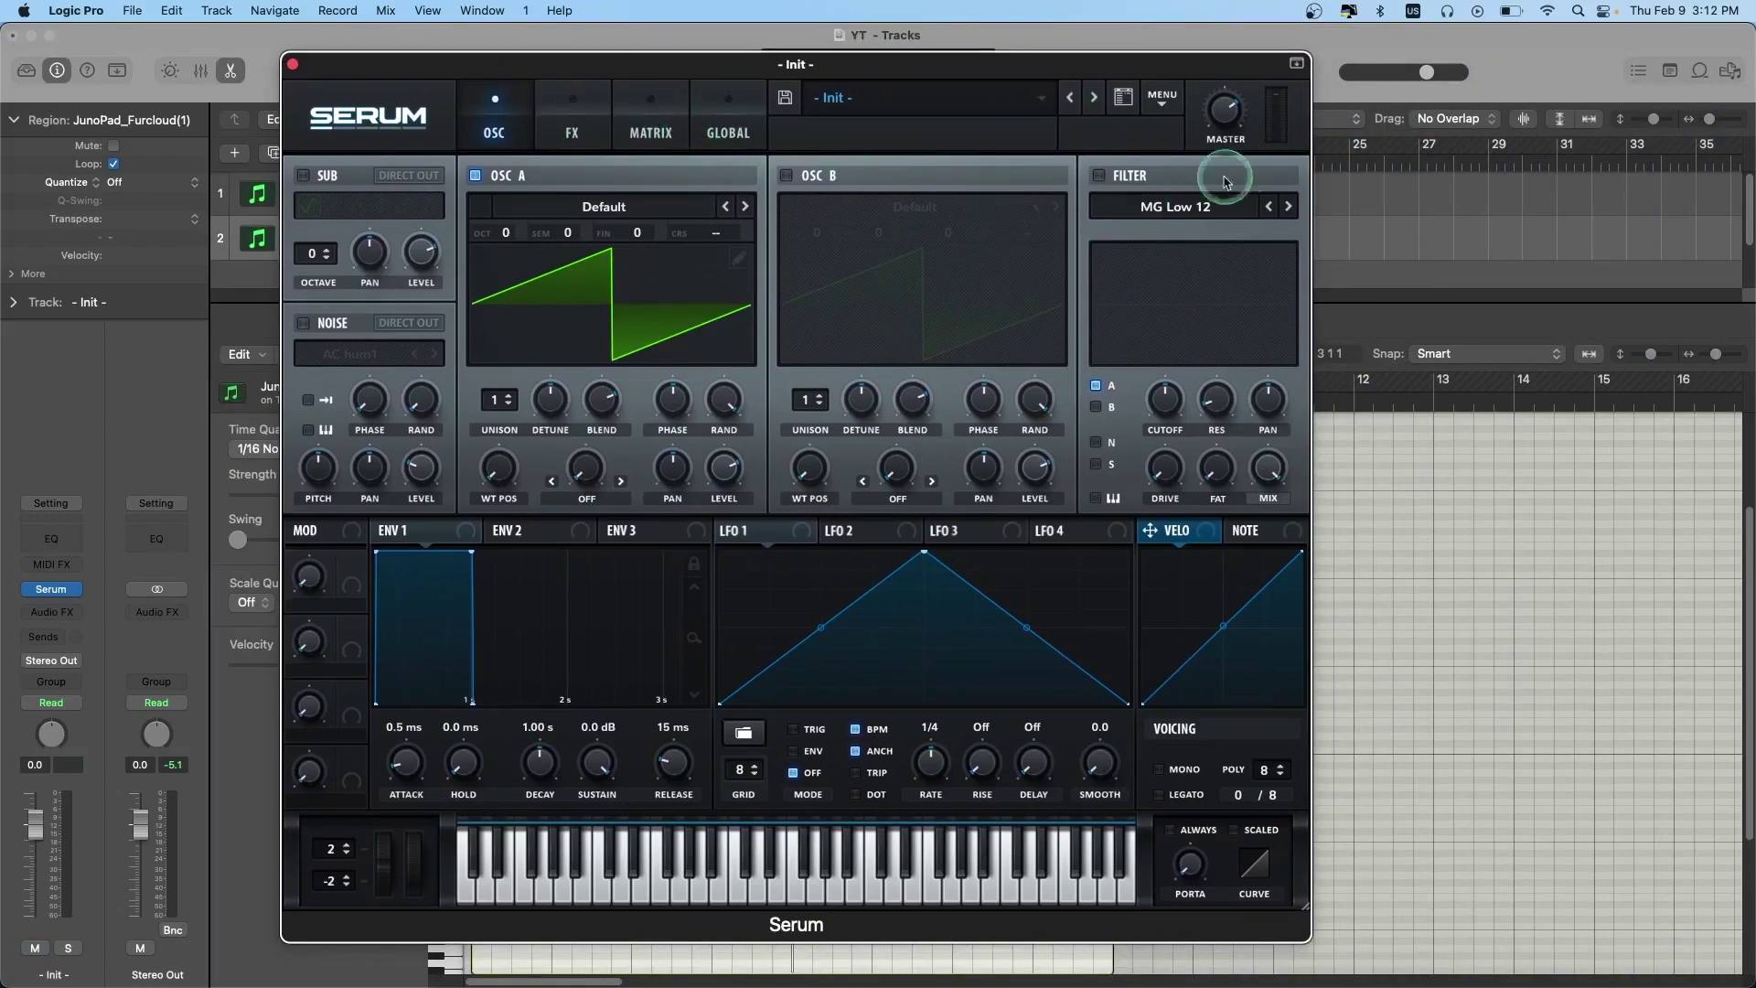
{"action": "left_click", "coordinate": [1100, 176]}
{"action": "mouse_move", "coordinate": [1164, 400]}
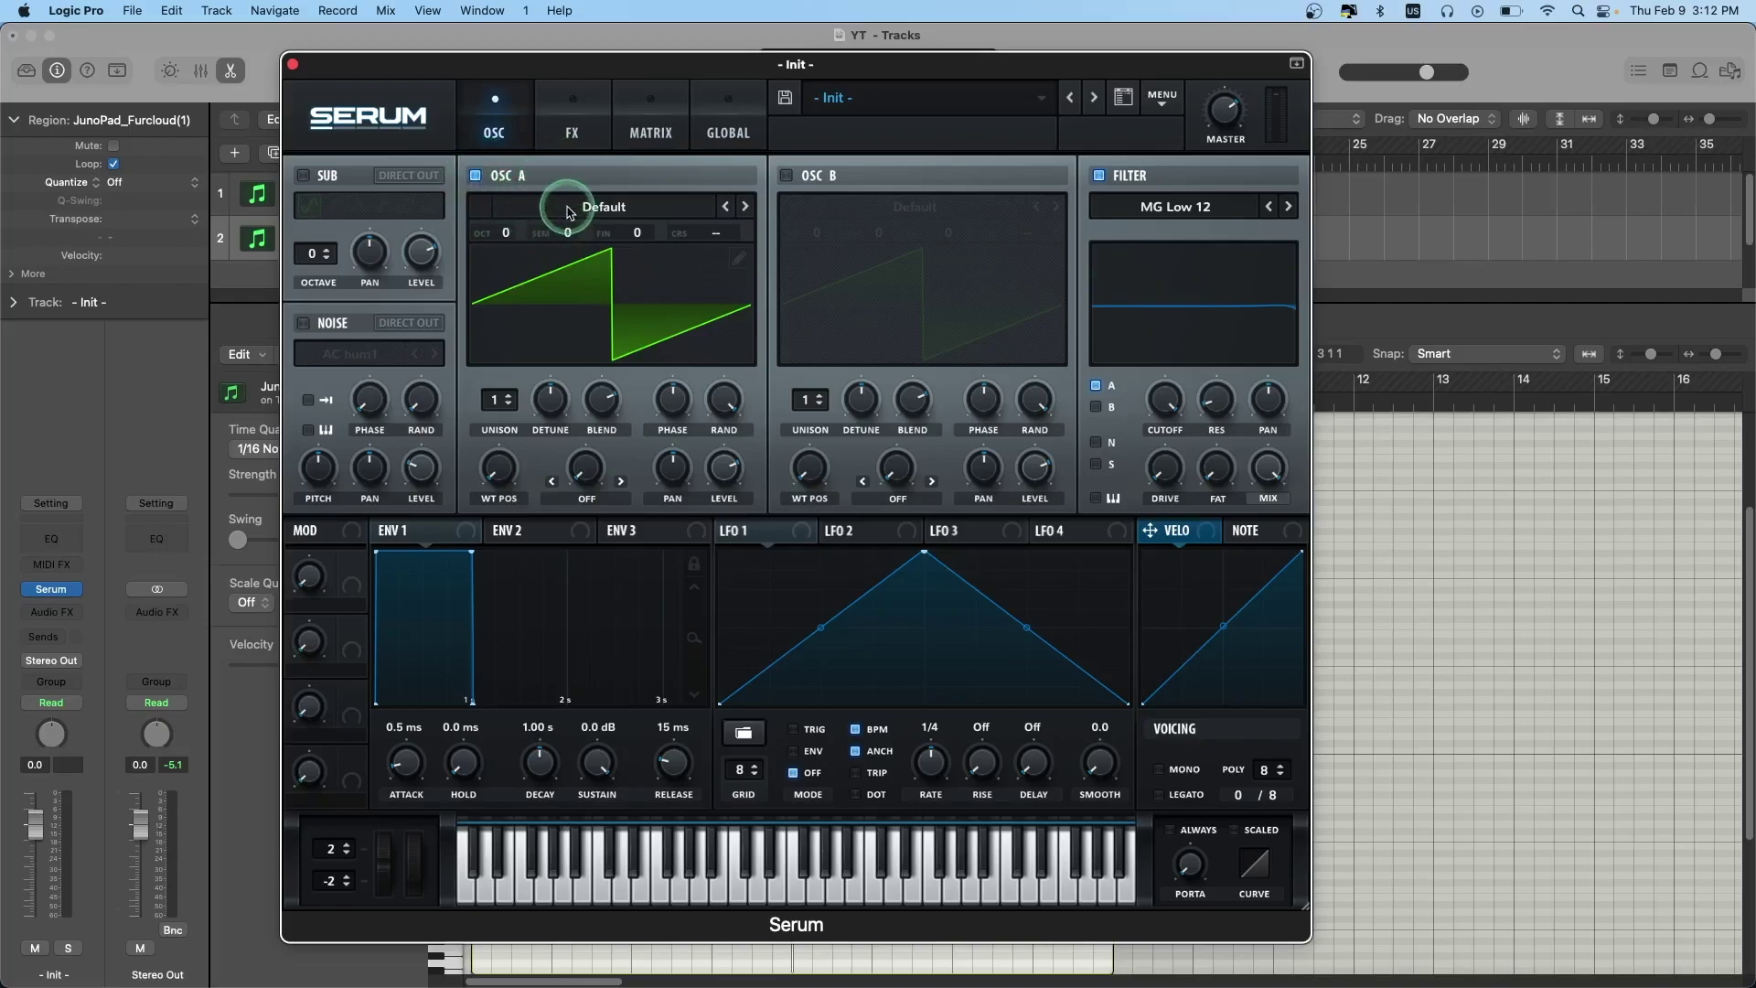
- Load the Digital Voxu wavetable into oscillator A and set its octave to -1
{"action": "left_click", "coordinate": [576, 207]}
{"action": "mouse_move", "coordinate": [576, 249]}
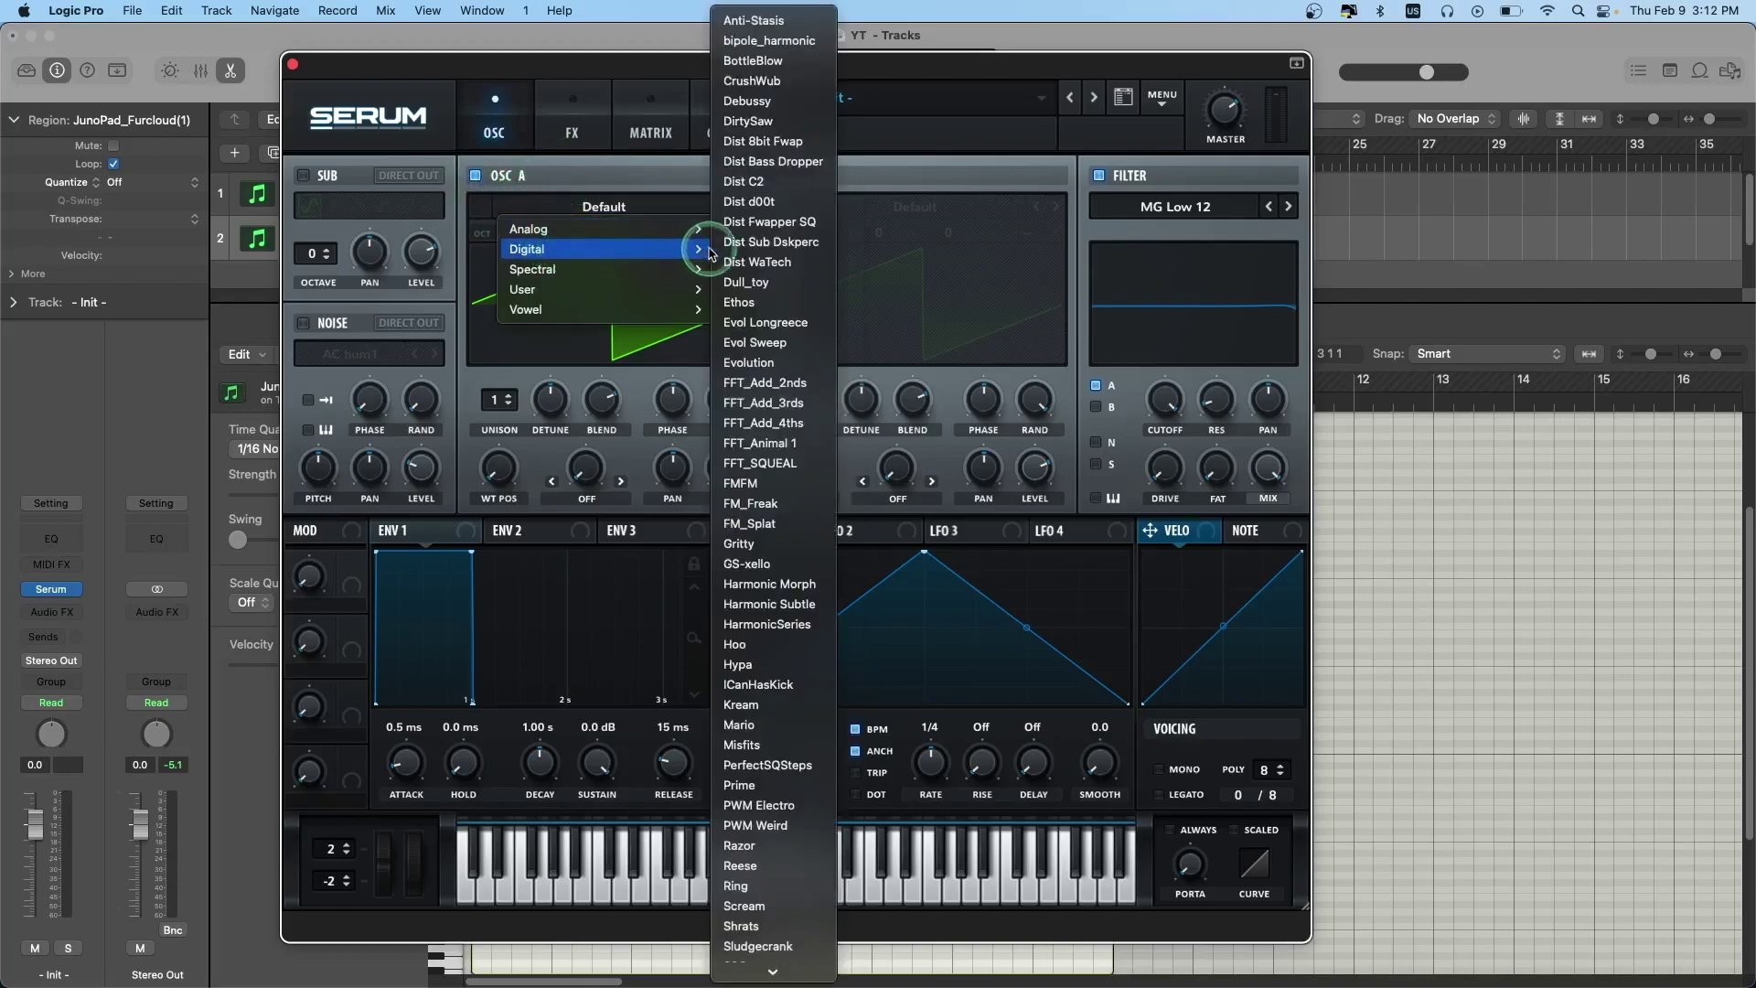
{"action": "scroll", "coordinate": [773, 906], "scroll_direction": "down", "scroll_amount": 4}
{"action": "scroll", "coordinate": [772, 961], "scroll_direction": "down", "scroll_amount": 2}
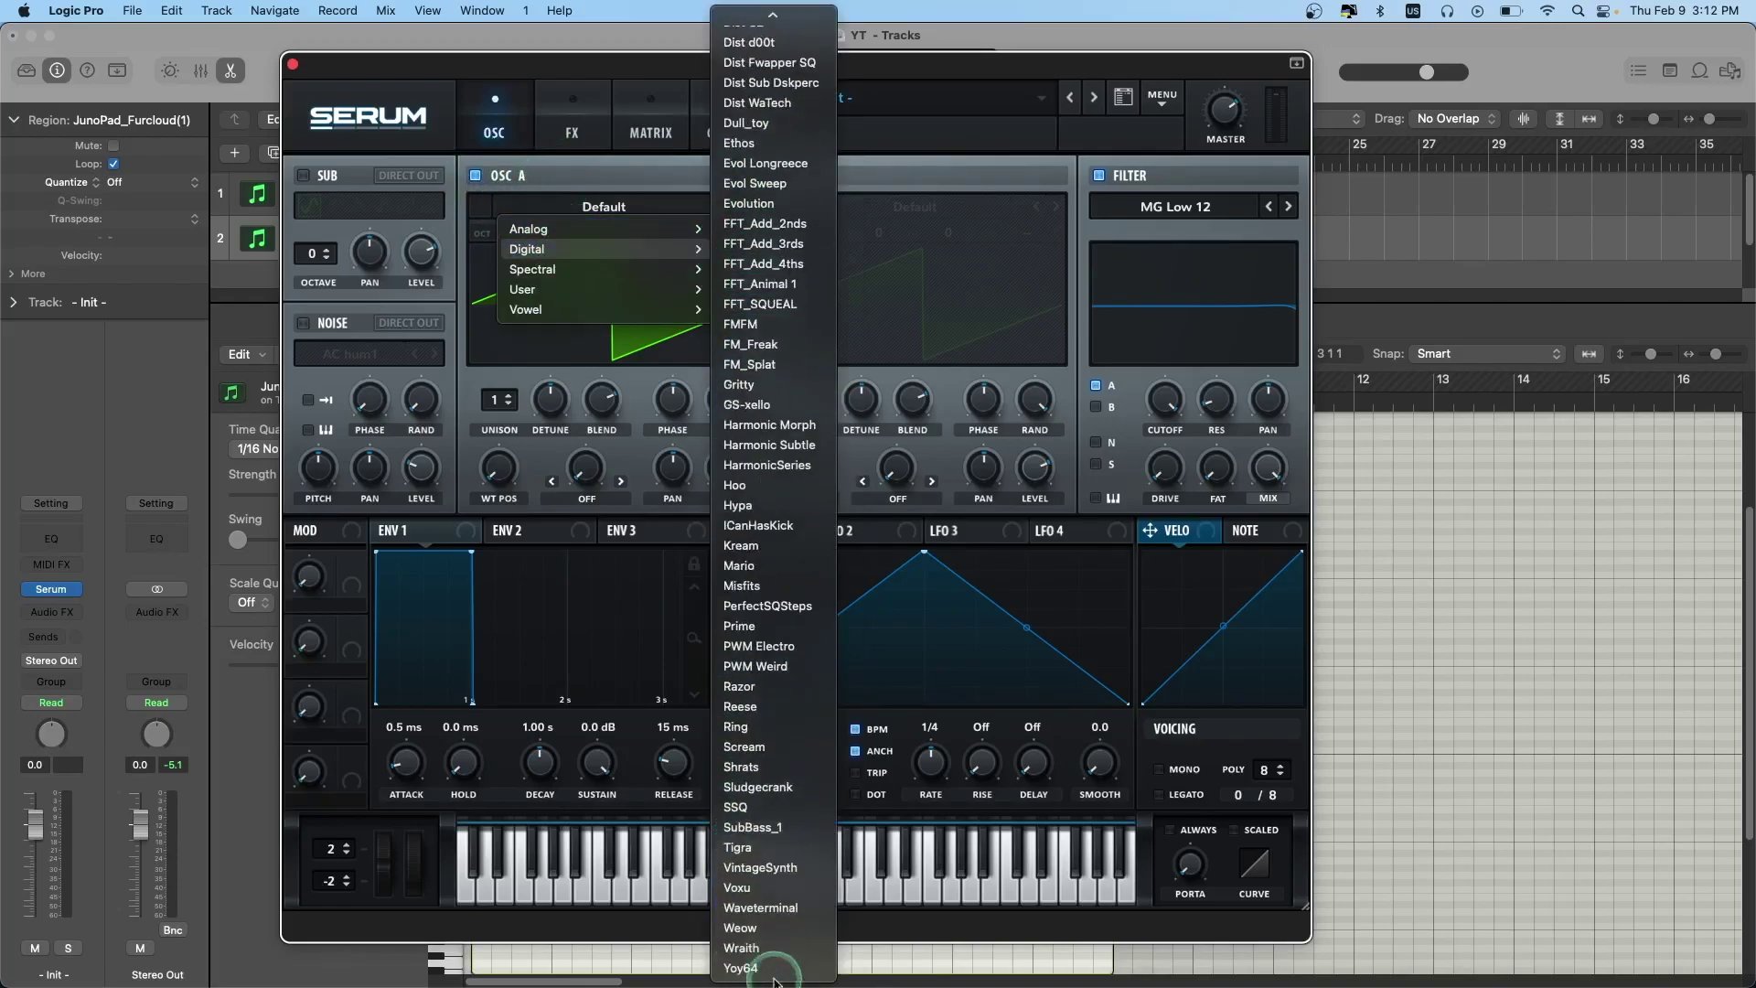
{"action": "left_click", "coordinate": [762, 887]}
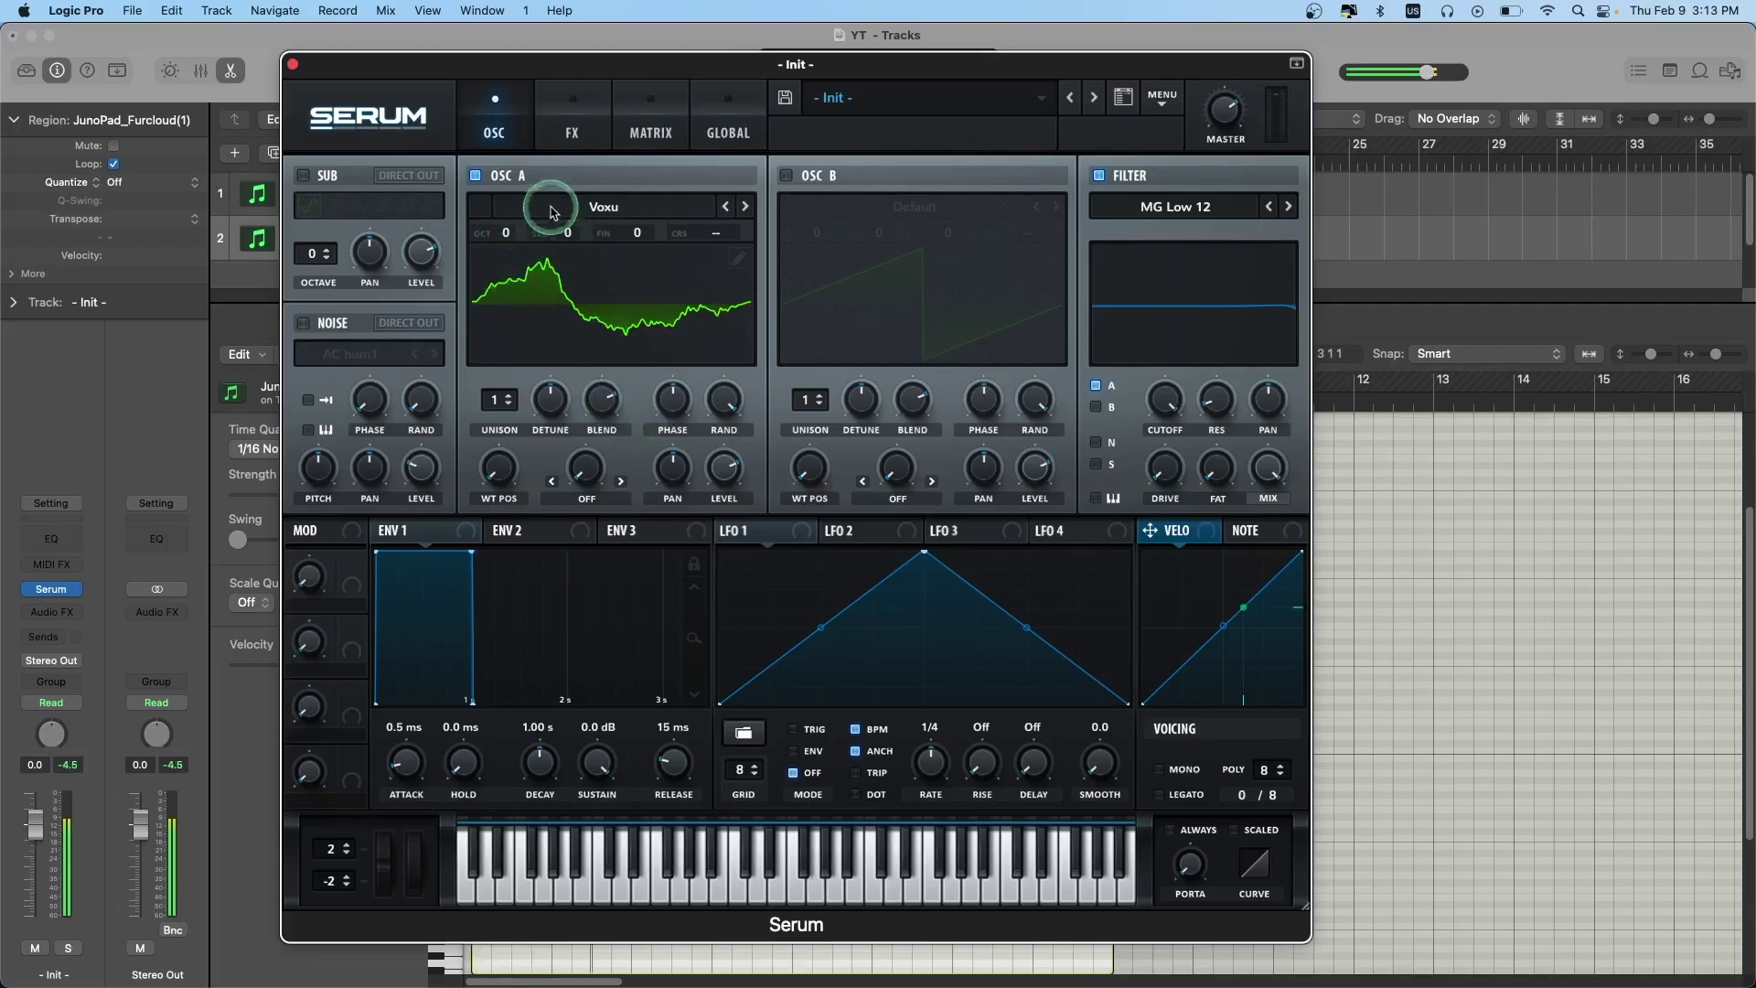
{"action": "mouse_move", "coordinate": [506, 233]}
{"action": "left_click_drag", "start_coordinate": [507, 237], "coordinate": [514, 266]}
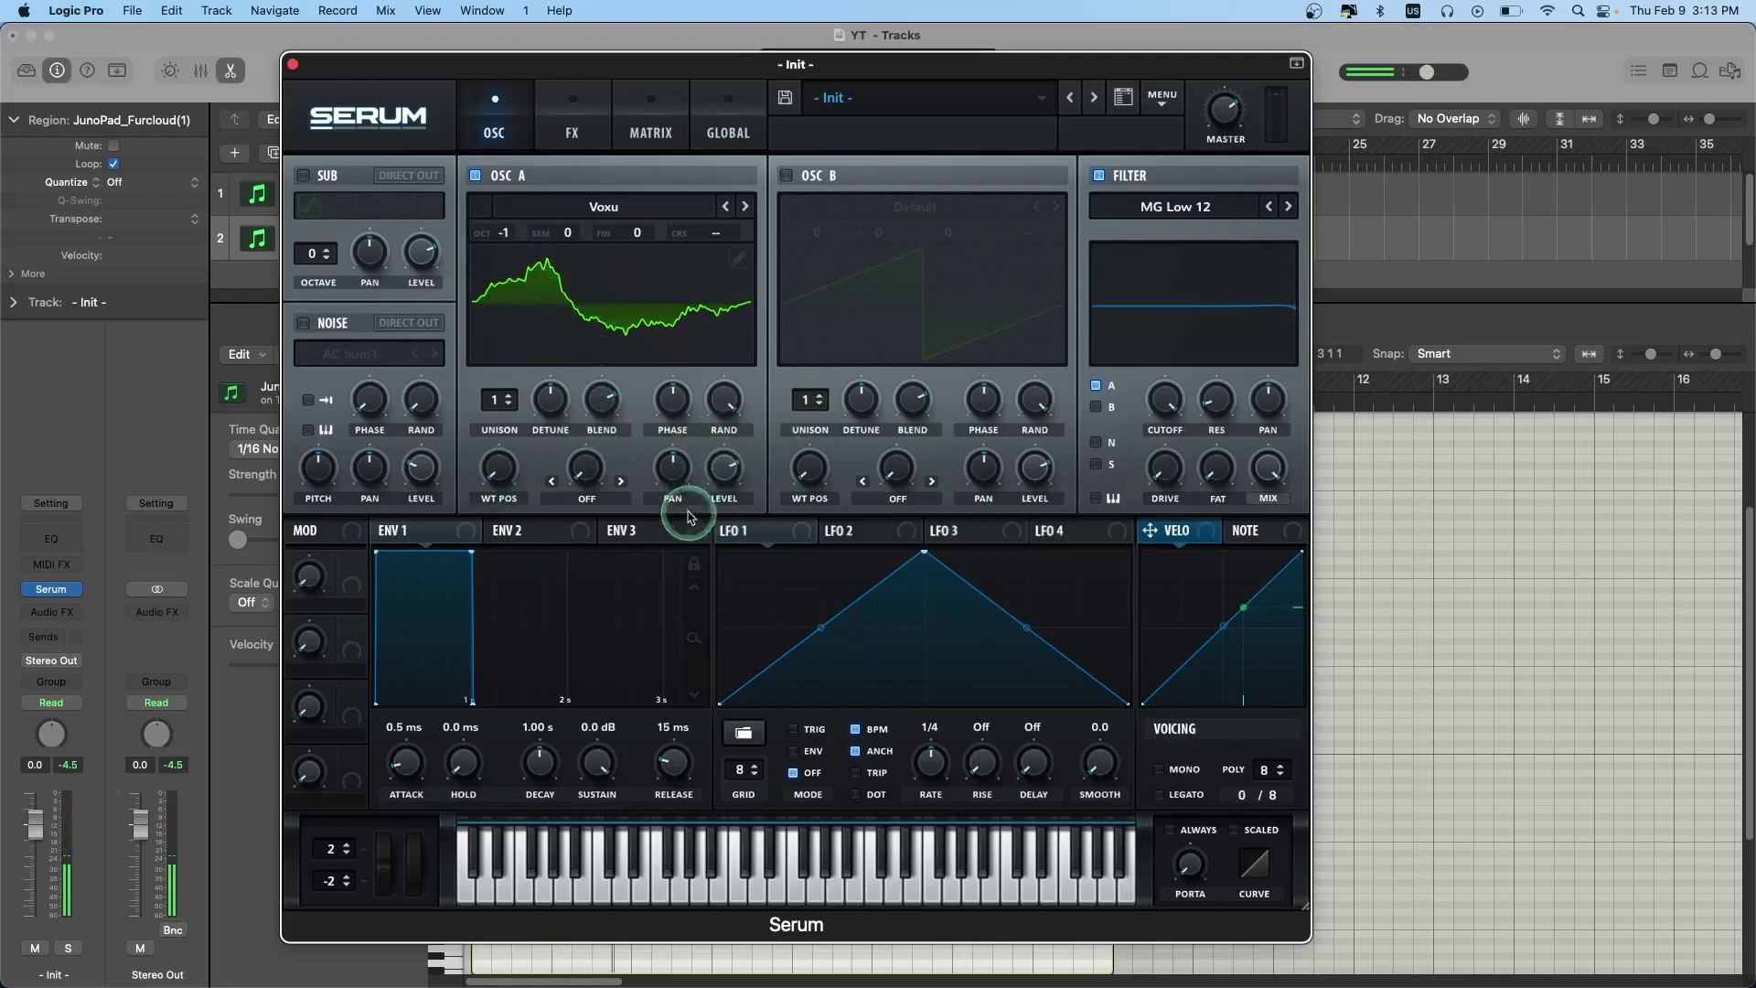
- Route LFO 1 to oscillator A's wavetable position at a free-running 0.8 Hz, auditioning notes
{"action": "left_click", "coordinate": [748, 532]}
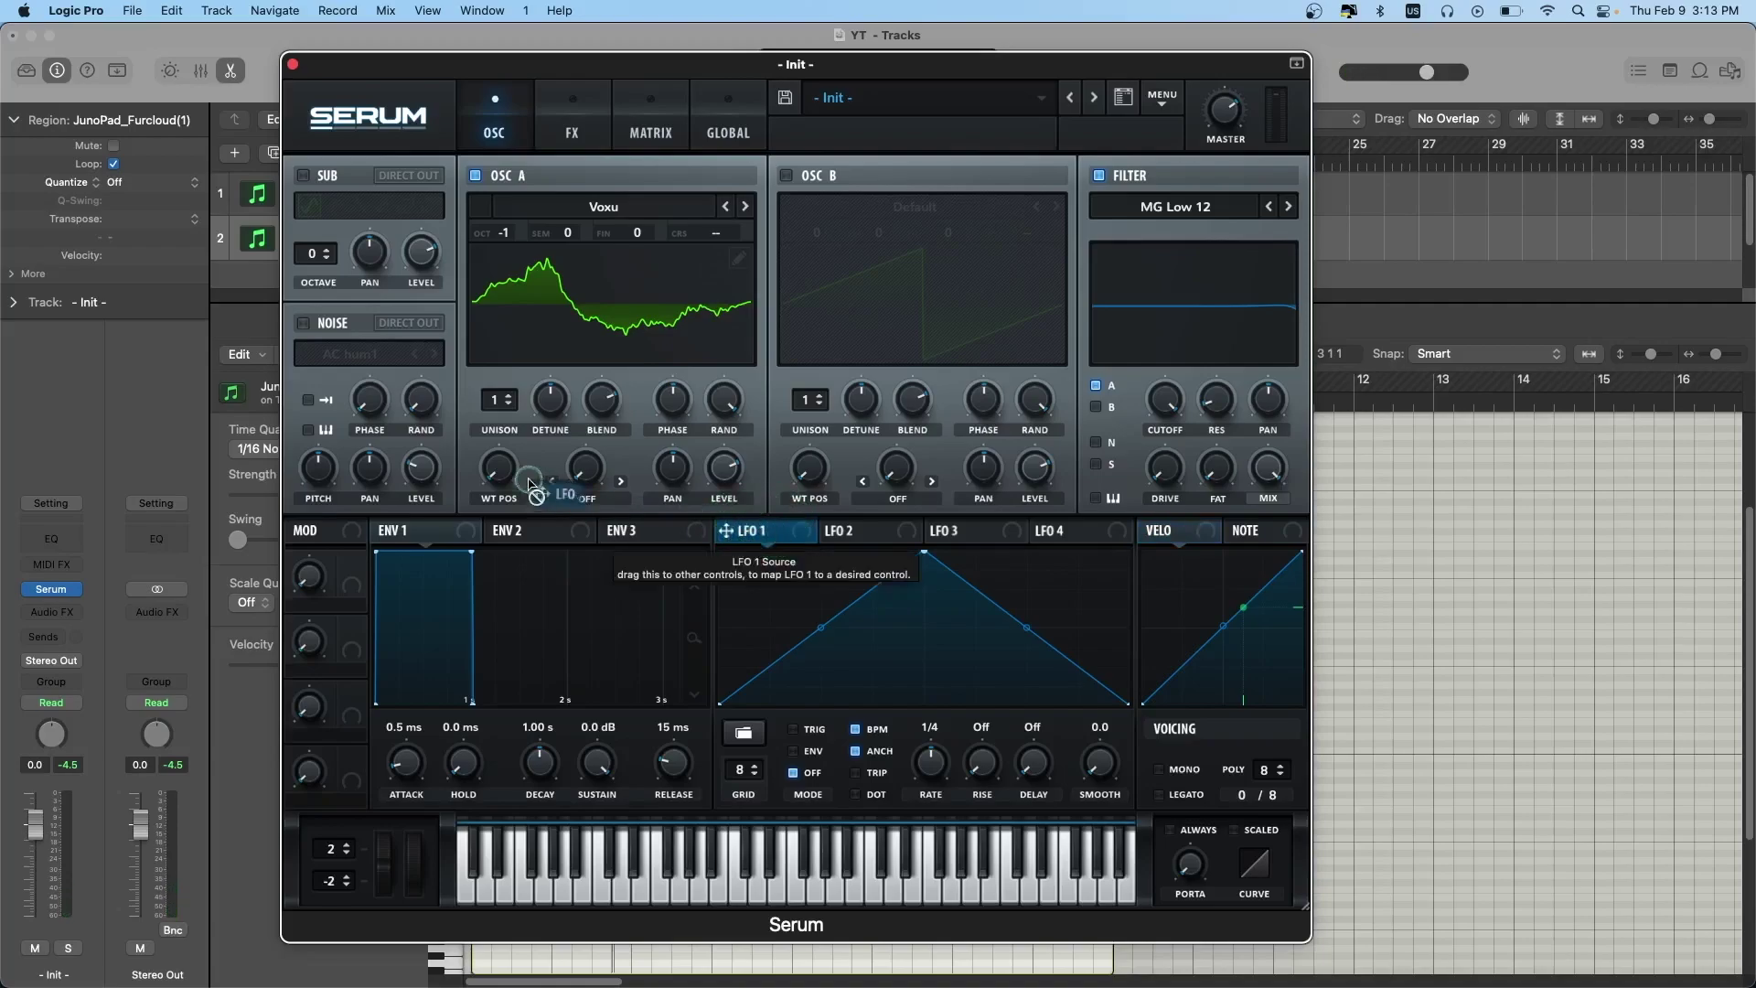
{"action": "left_click_drag", "start_coordinate": [537, 494], "coordinate": [492, 470]}
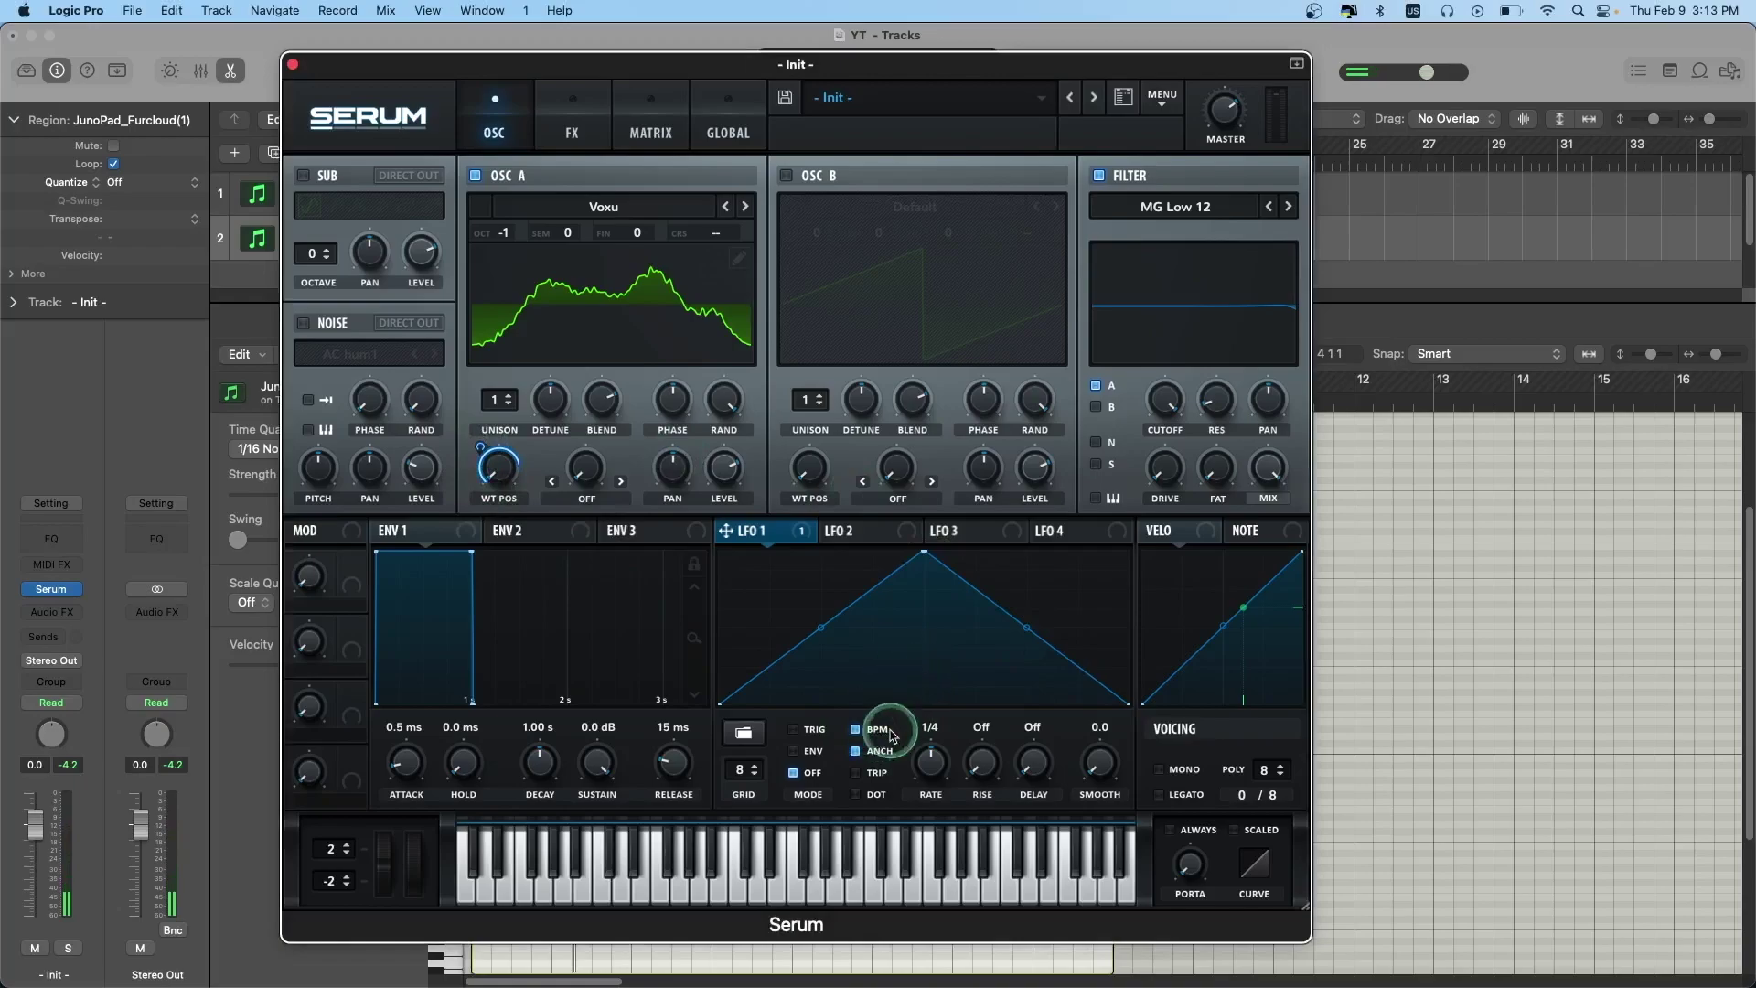
{"action": "left_click", "coordinate": [854, 728]}
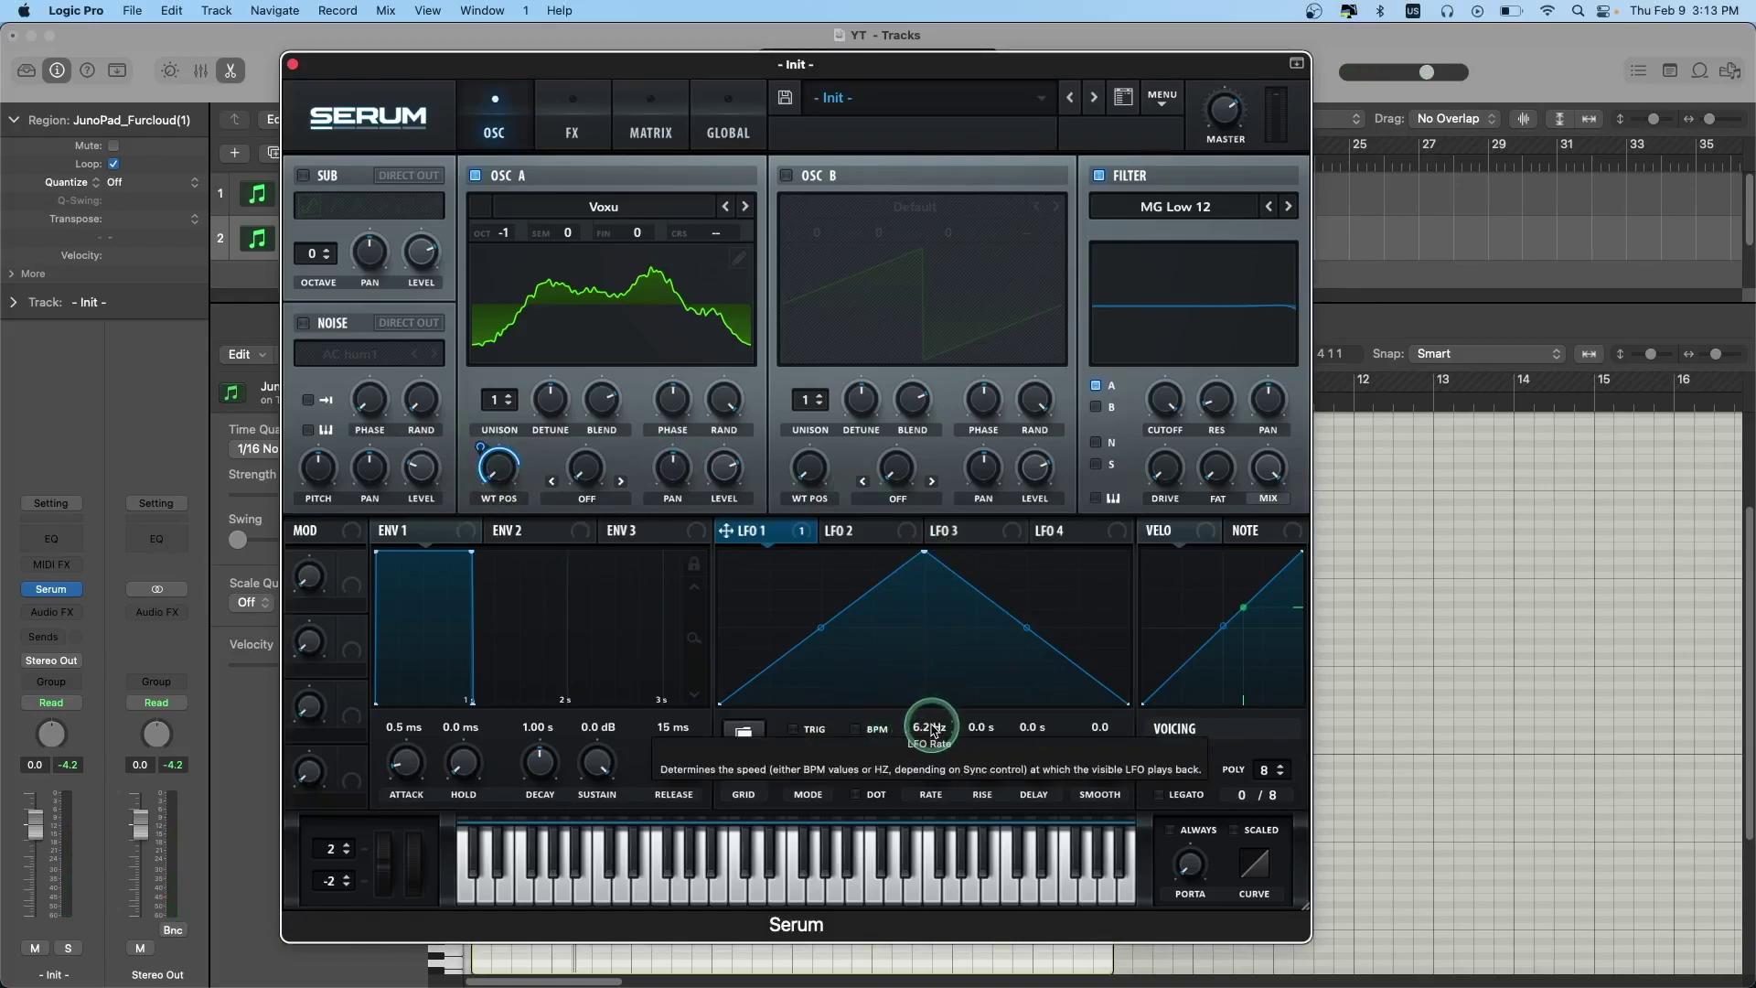
{"action": "mouse_move", "coordinate": [930, 748]}
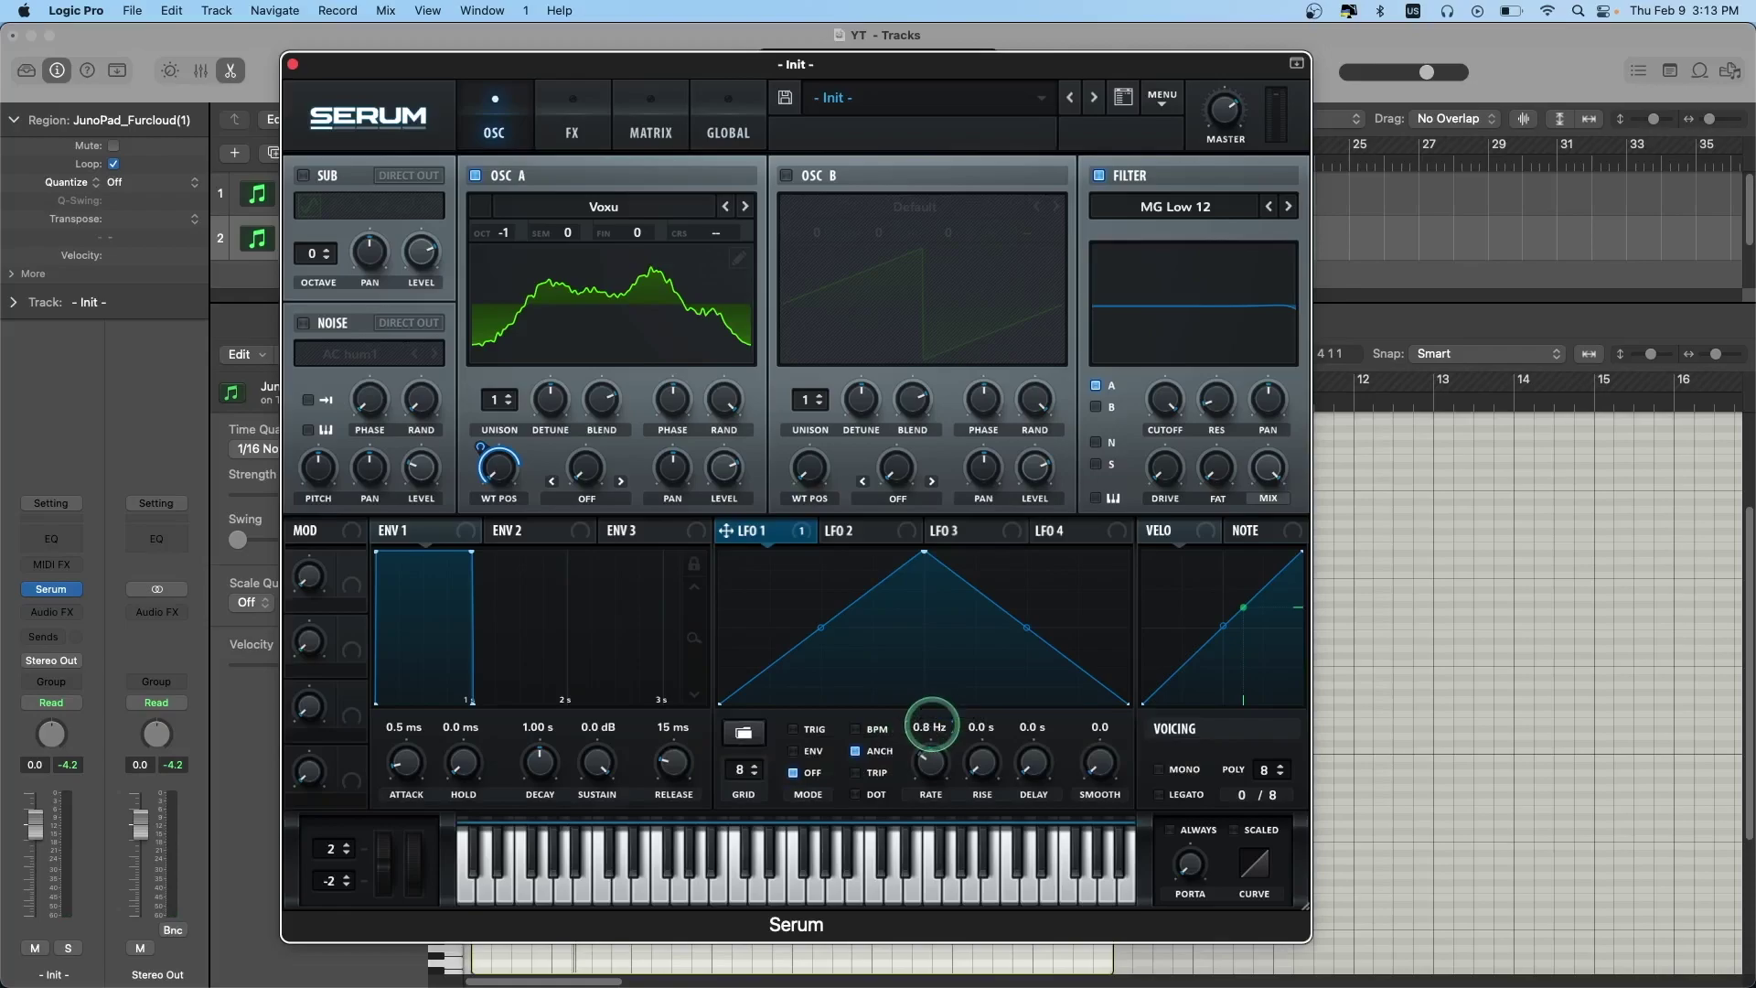
{"action": "left_click", "coordinate": [834, 864]}
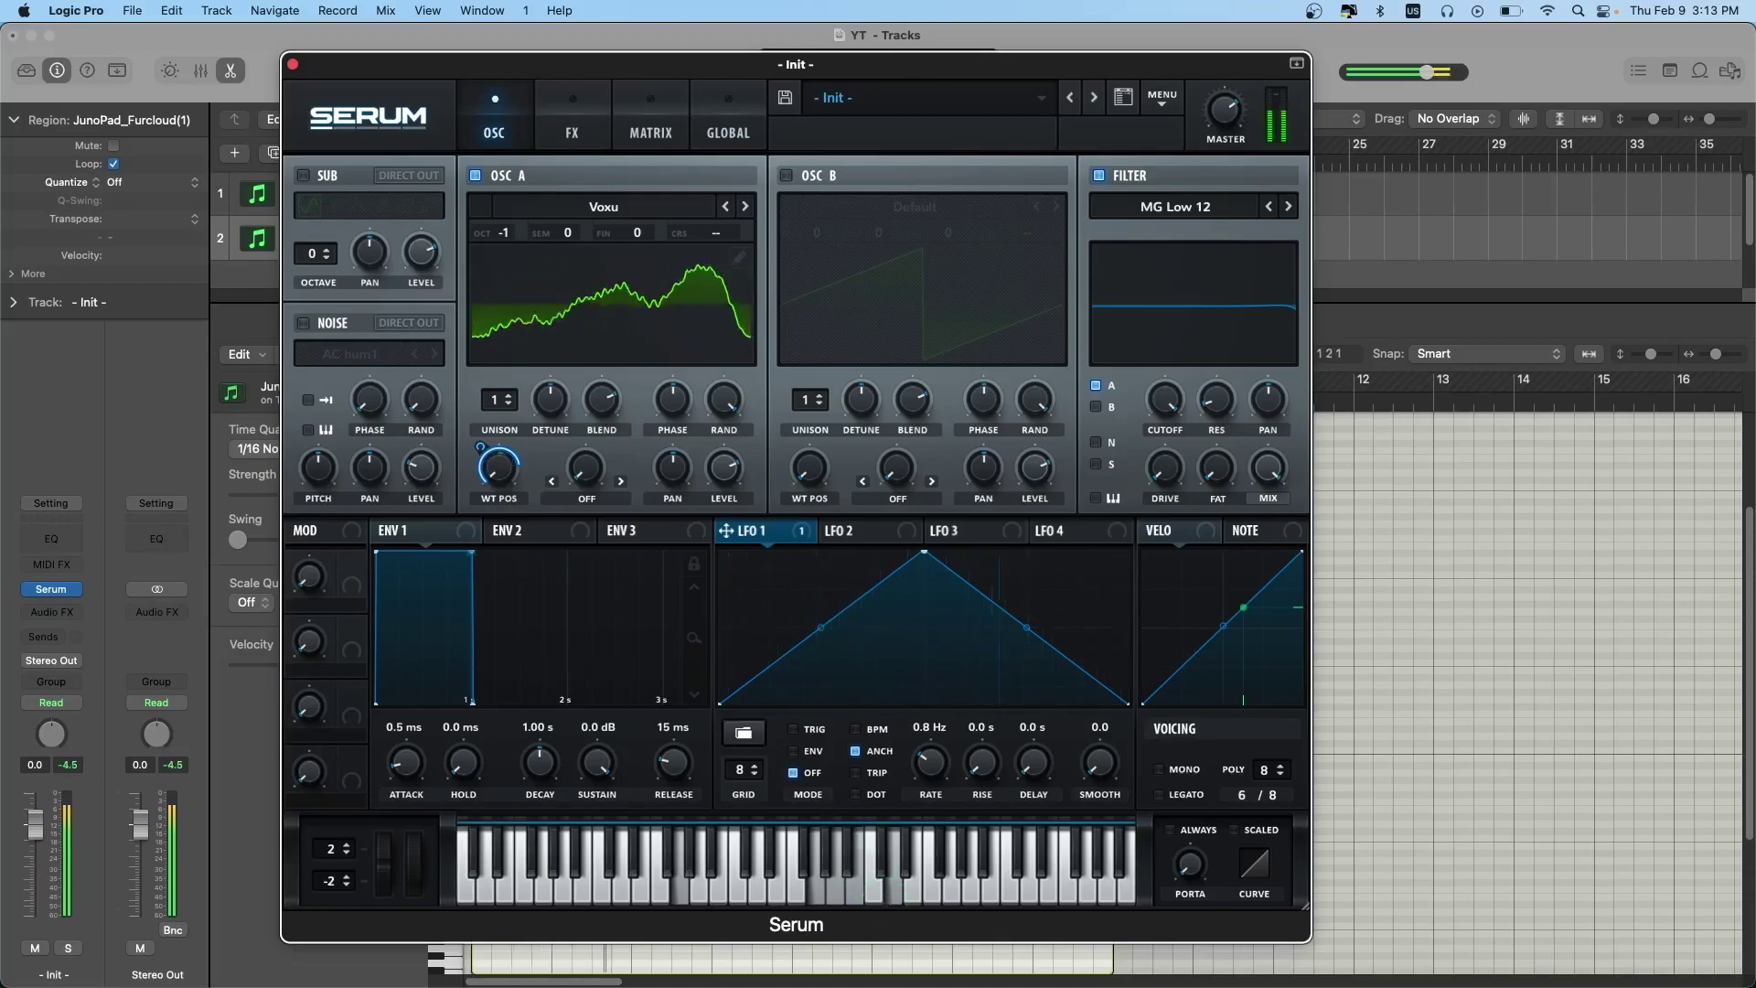
{"action": "left_click", "coordinate": [894, 838]}
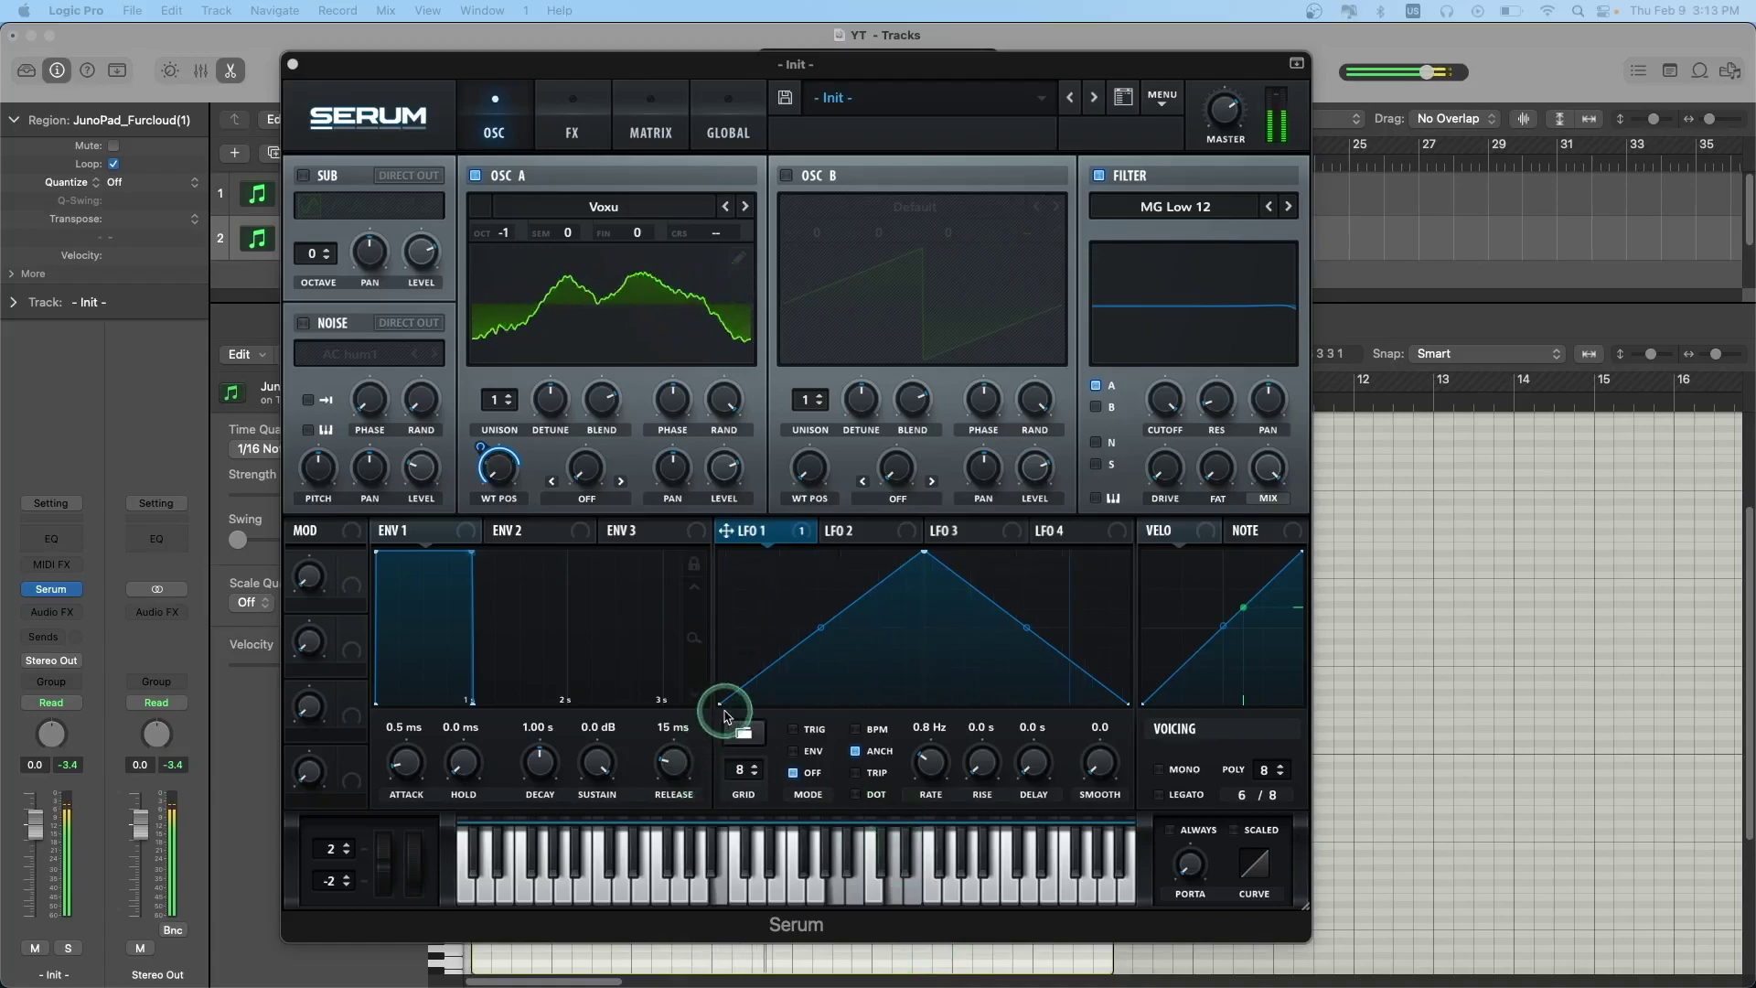
{"action": "left_click", "coordinate": [857, 531]}
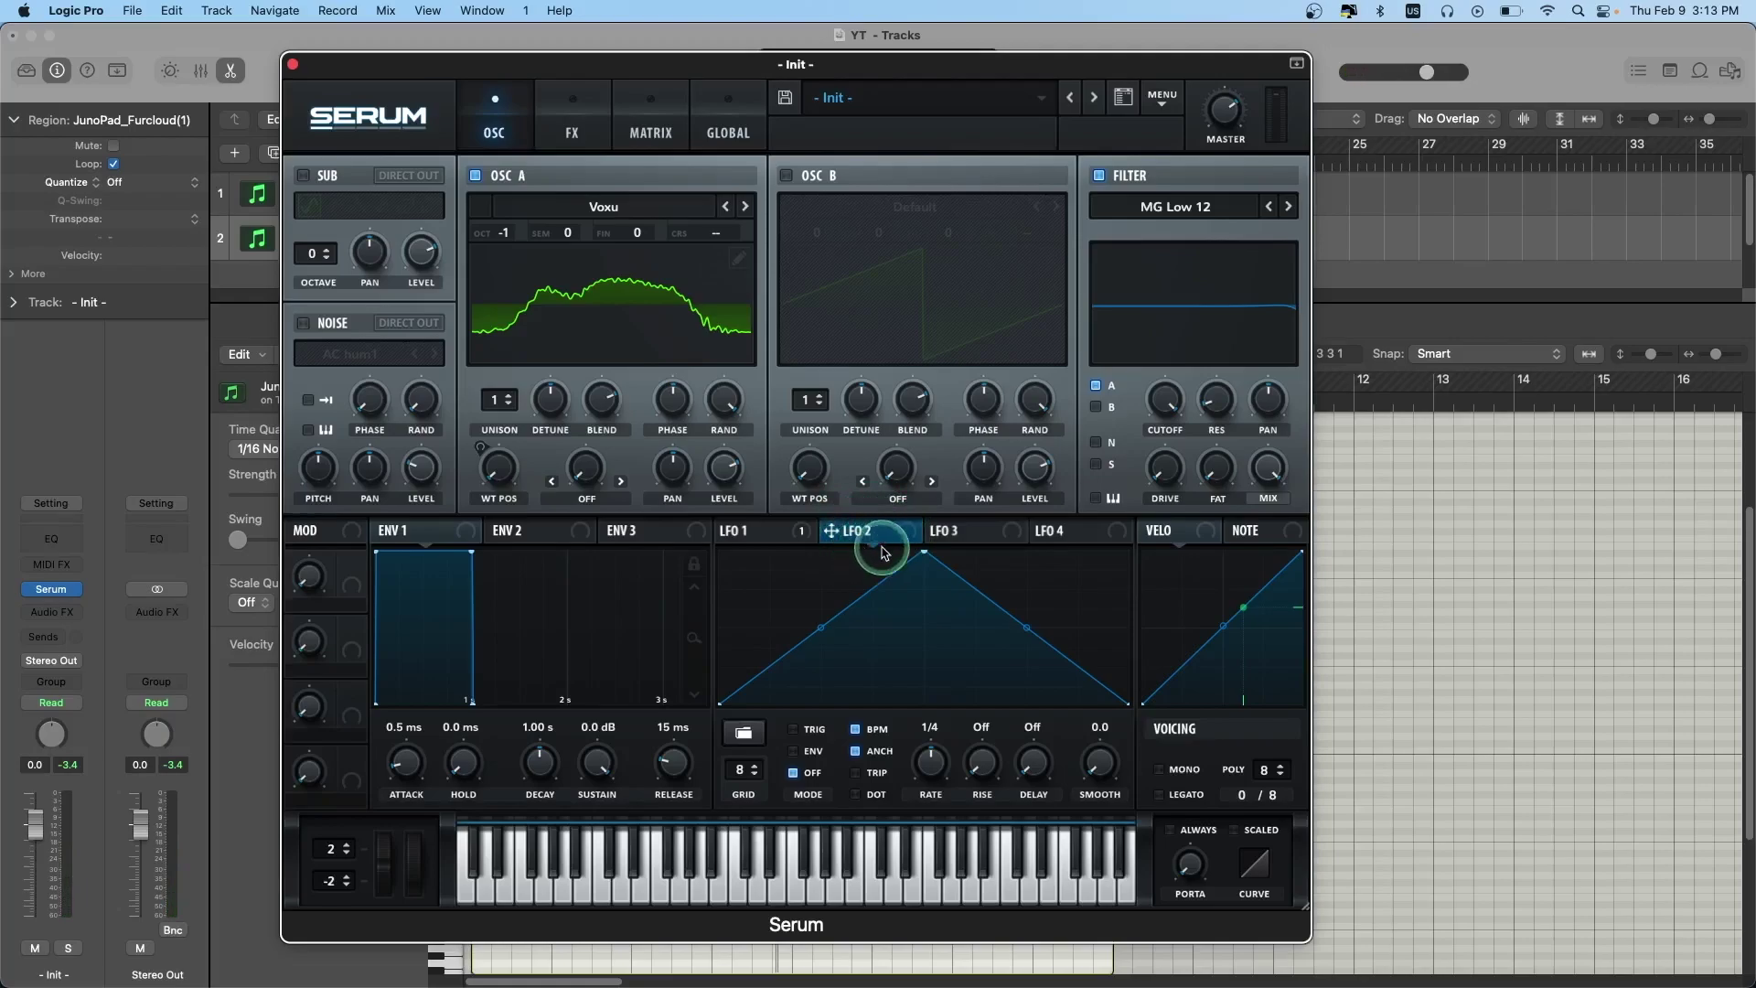
- Route LFO 2 to oscillator A's fine tuning at depth 25, free-running at 4.5 Hz
{"action": "left_click_drag", "start_coordinate": [867, 535], "coordinate": [660, 232]}
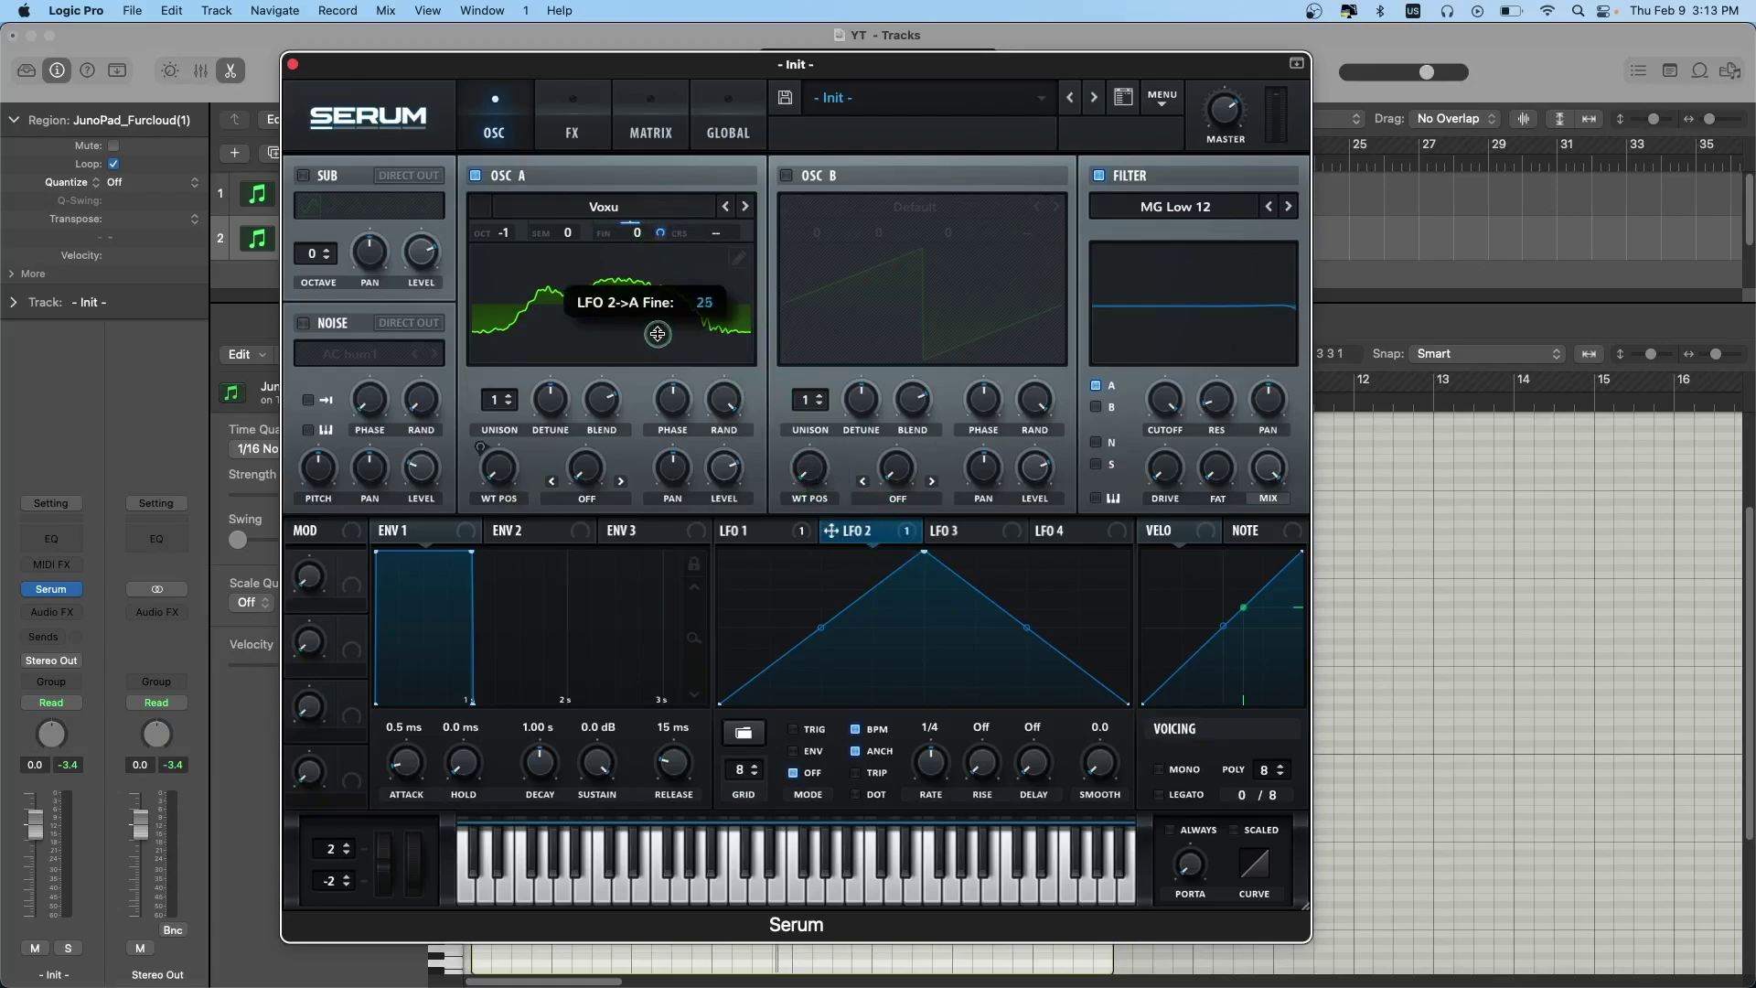
{"action": "left_click_drag", "start_coordinate": [658, 334], "coordinate": [657, 333]}
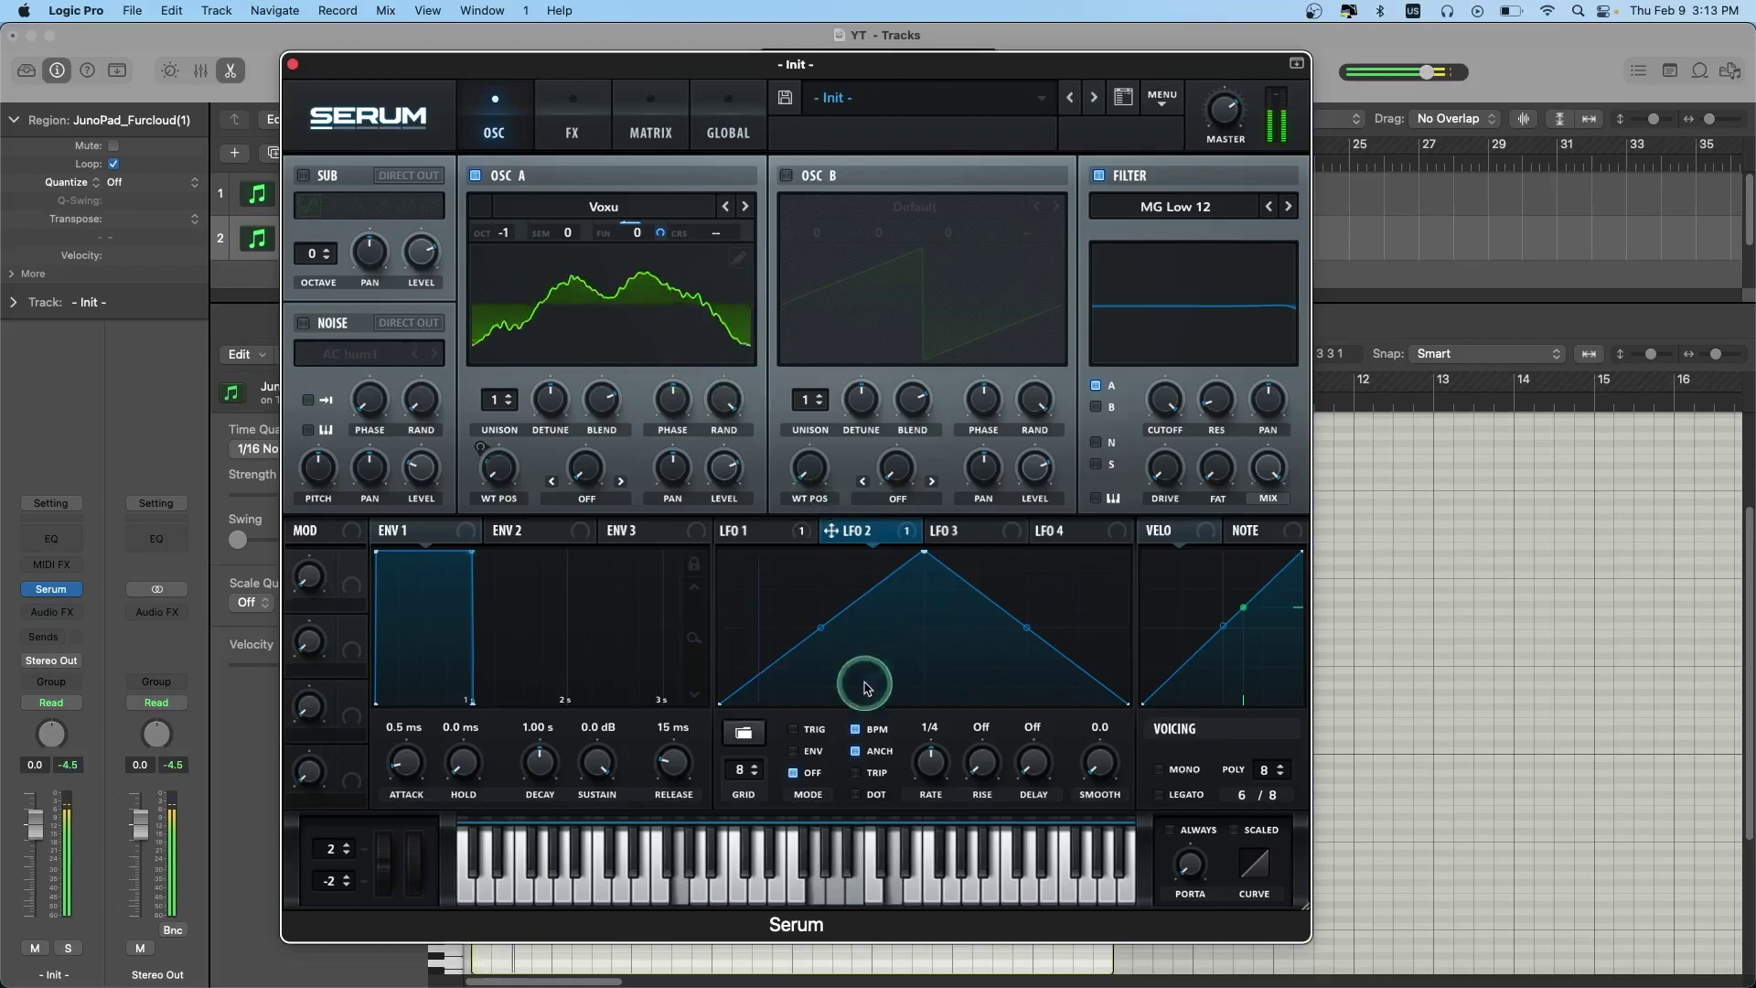
{"action": "left_click", "coordinate": [856, 729]}
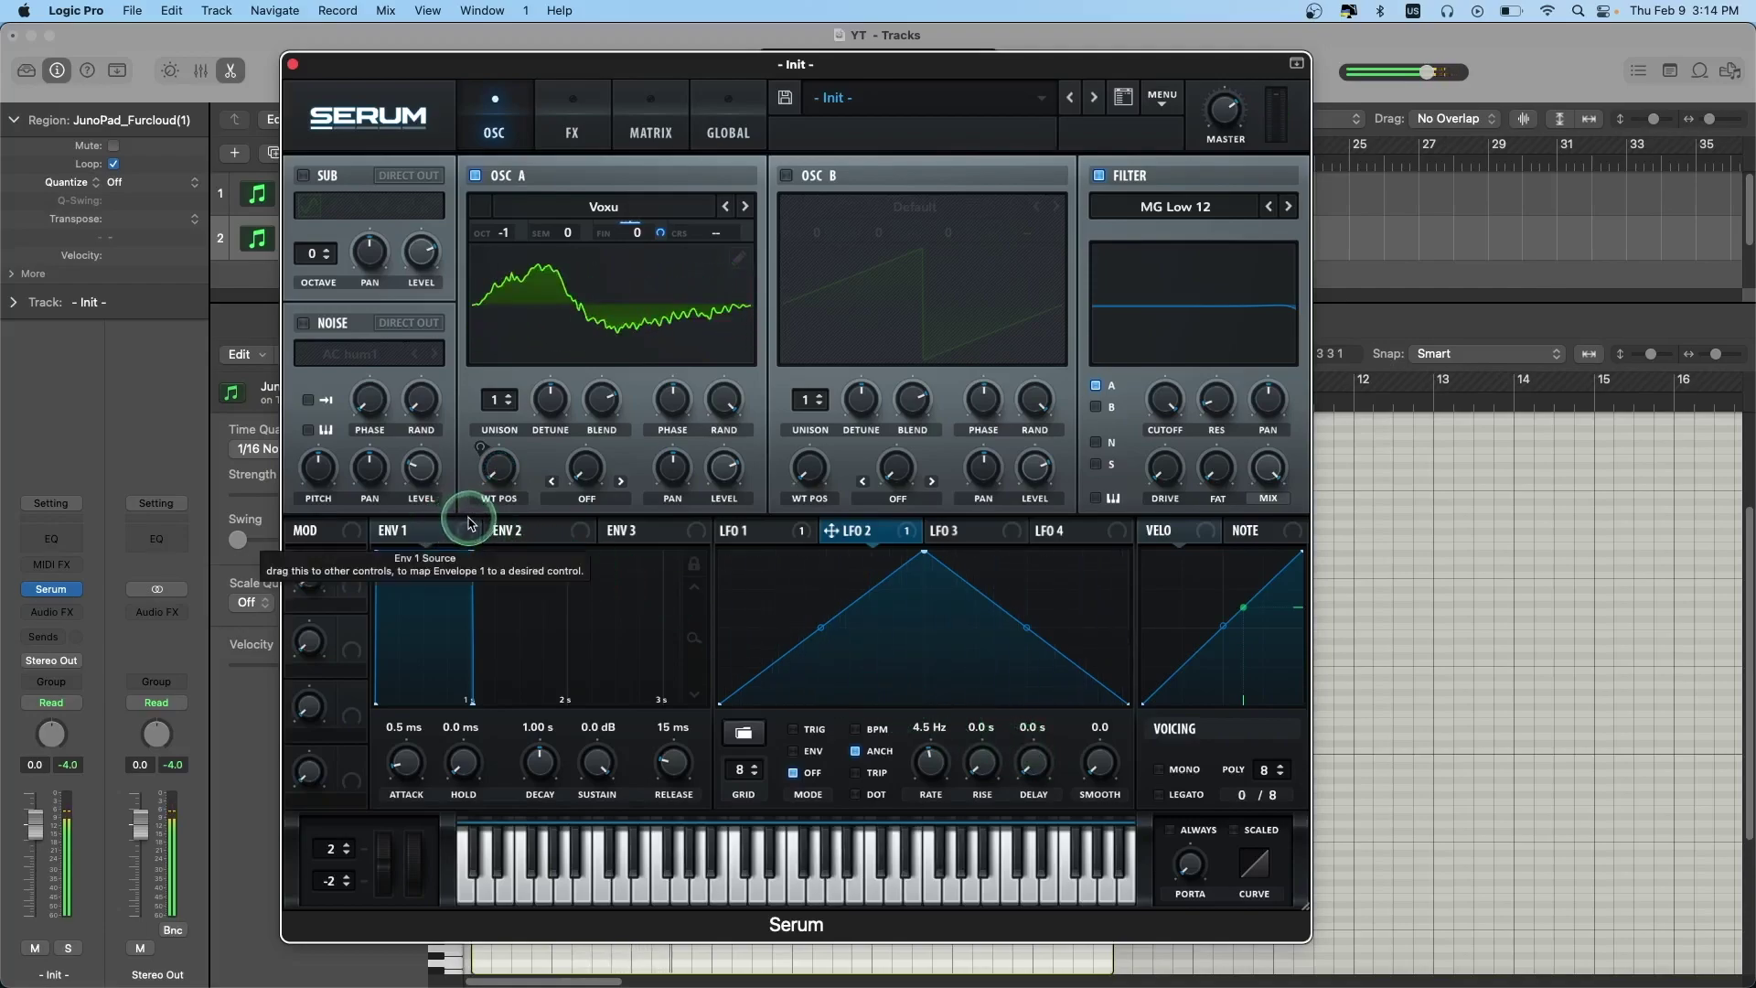
{"action": "left_click", "coordinate": [412, 531]}
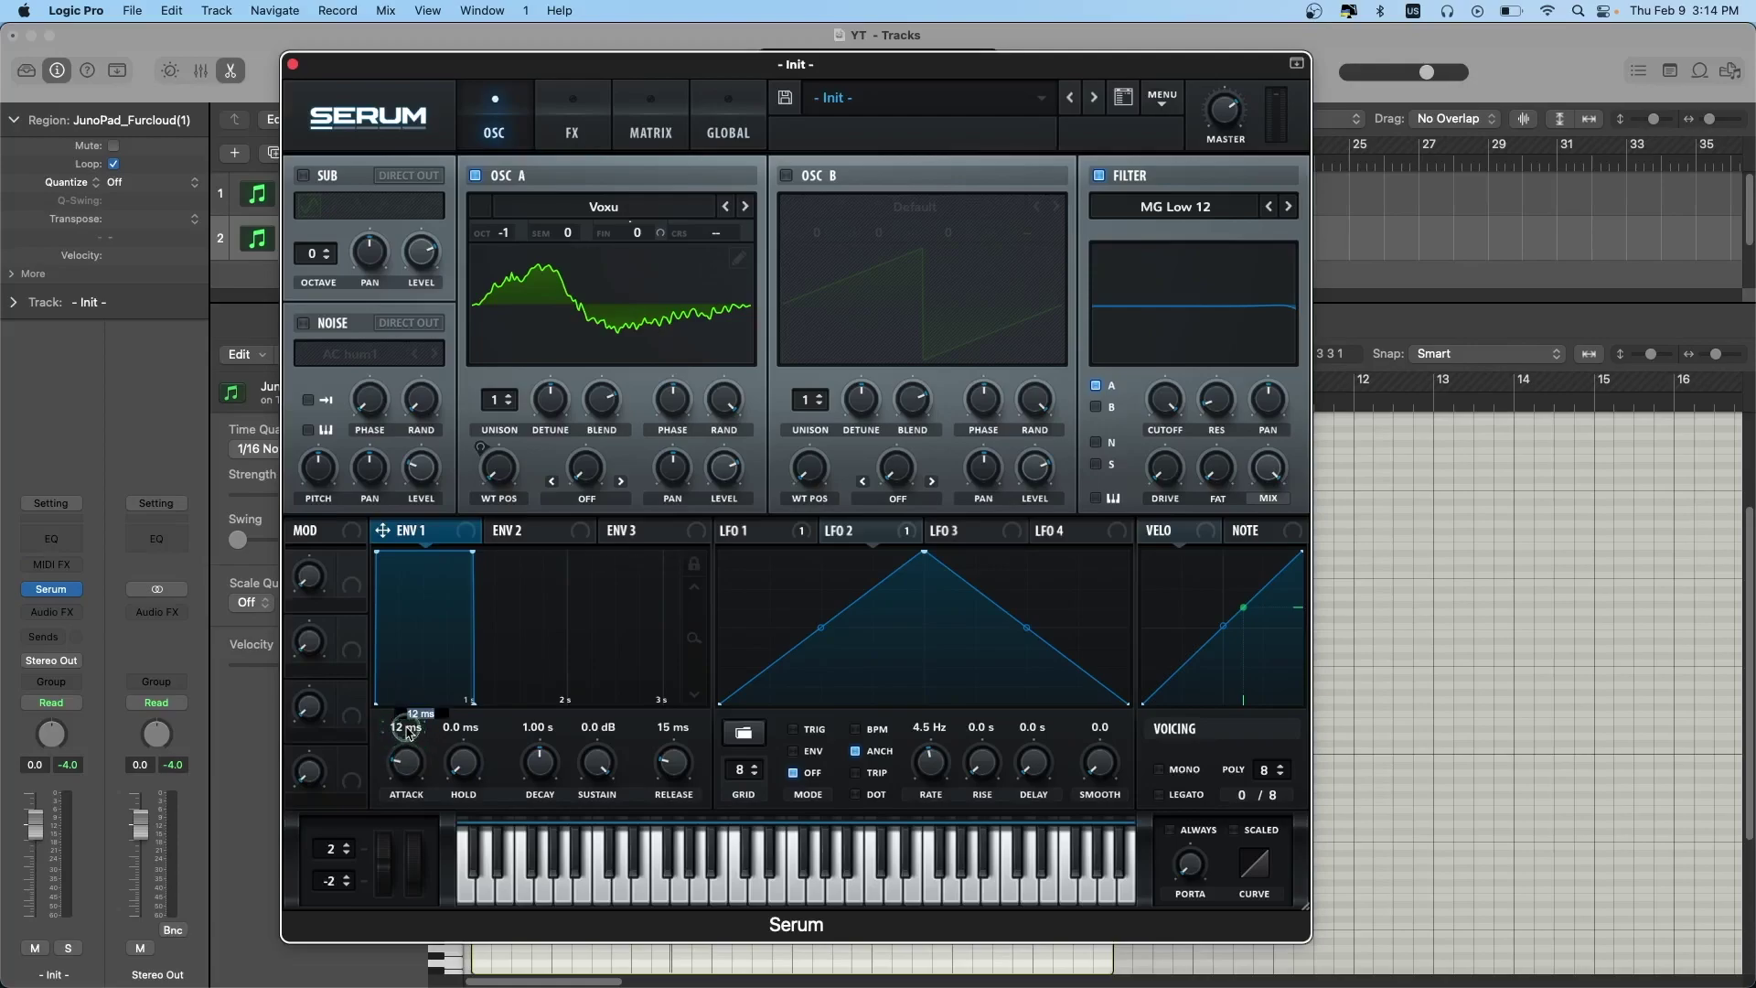
- Enter a 210 ms attack and 950 ms release on Envelope 1, then show the FX rack
{"action": "key", "text": "Return"}
{"action": "type", "text": "950"}
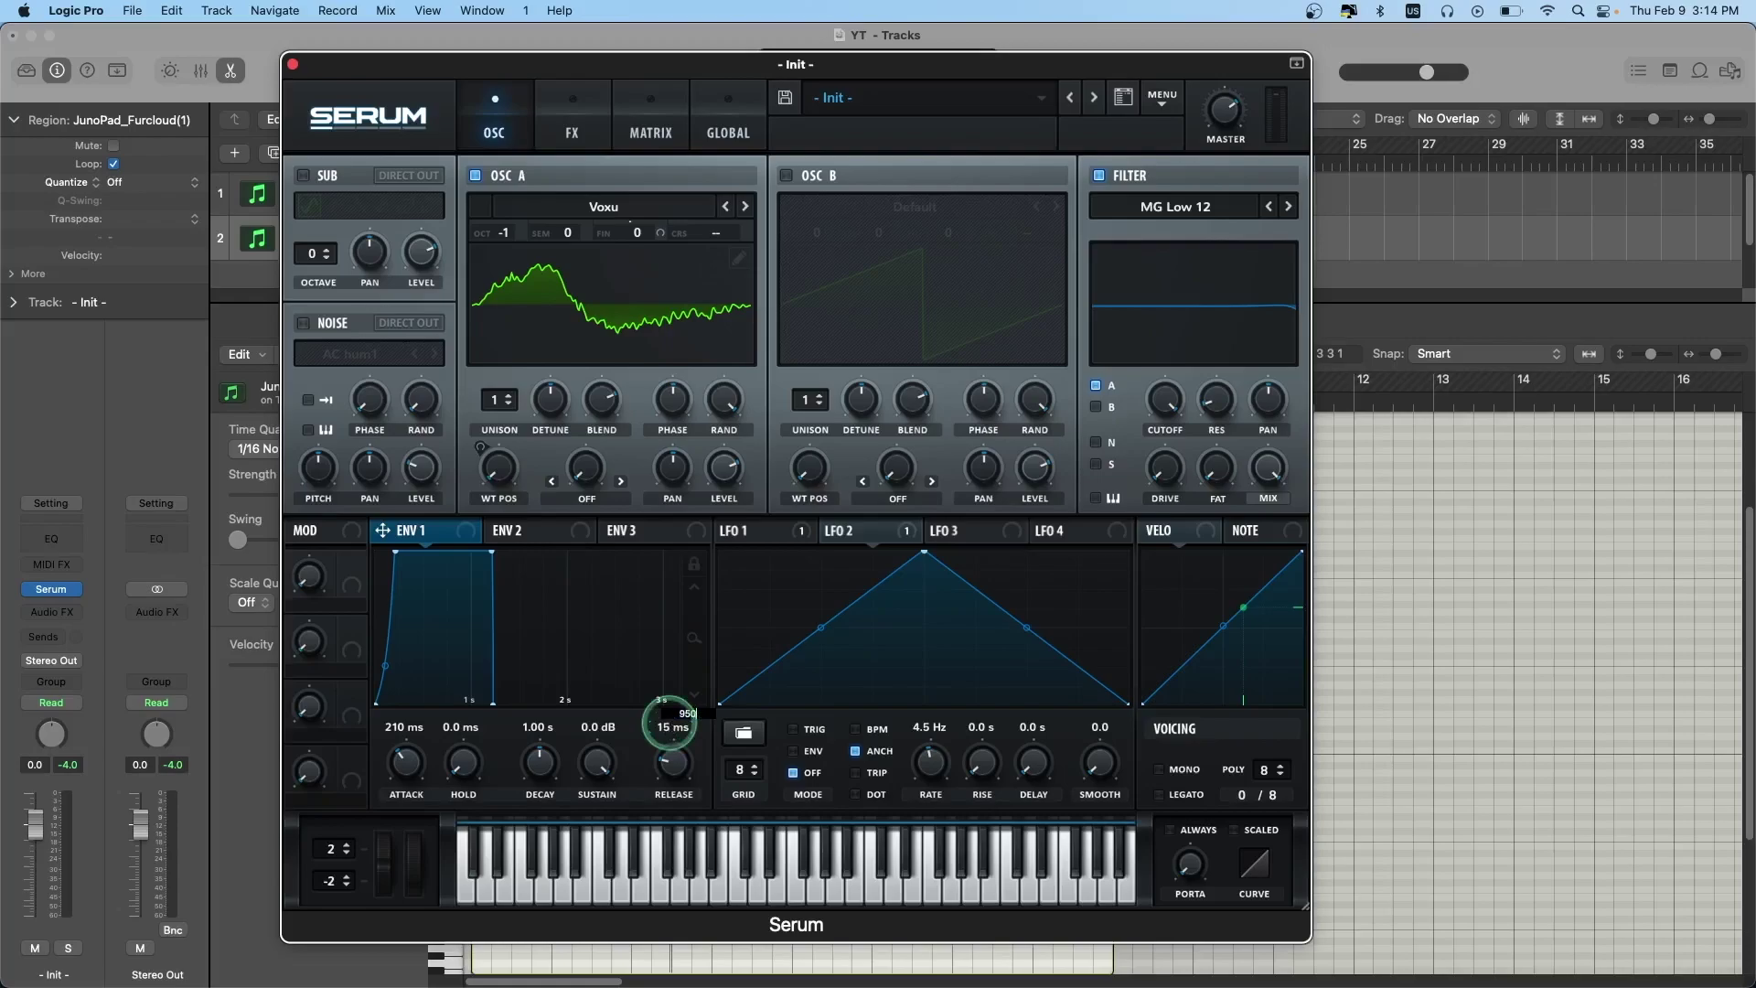
{"action": "key", "text": "Return"}
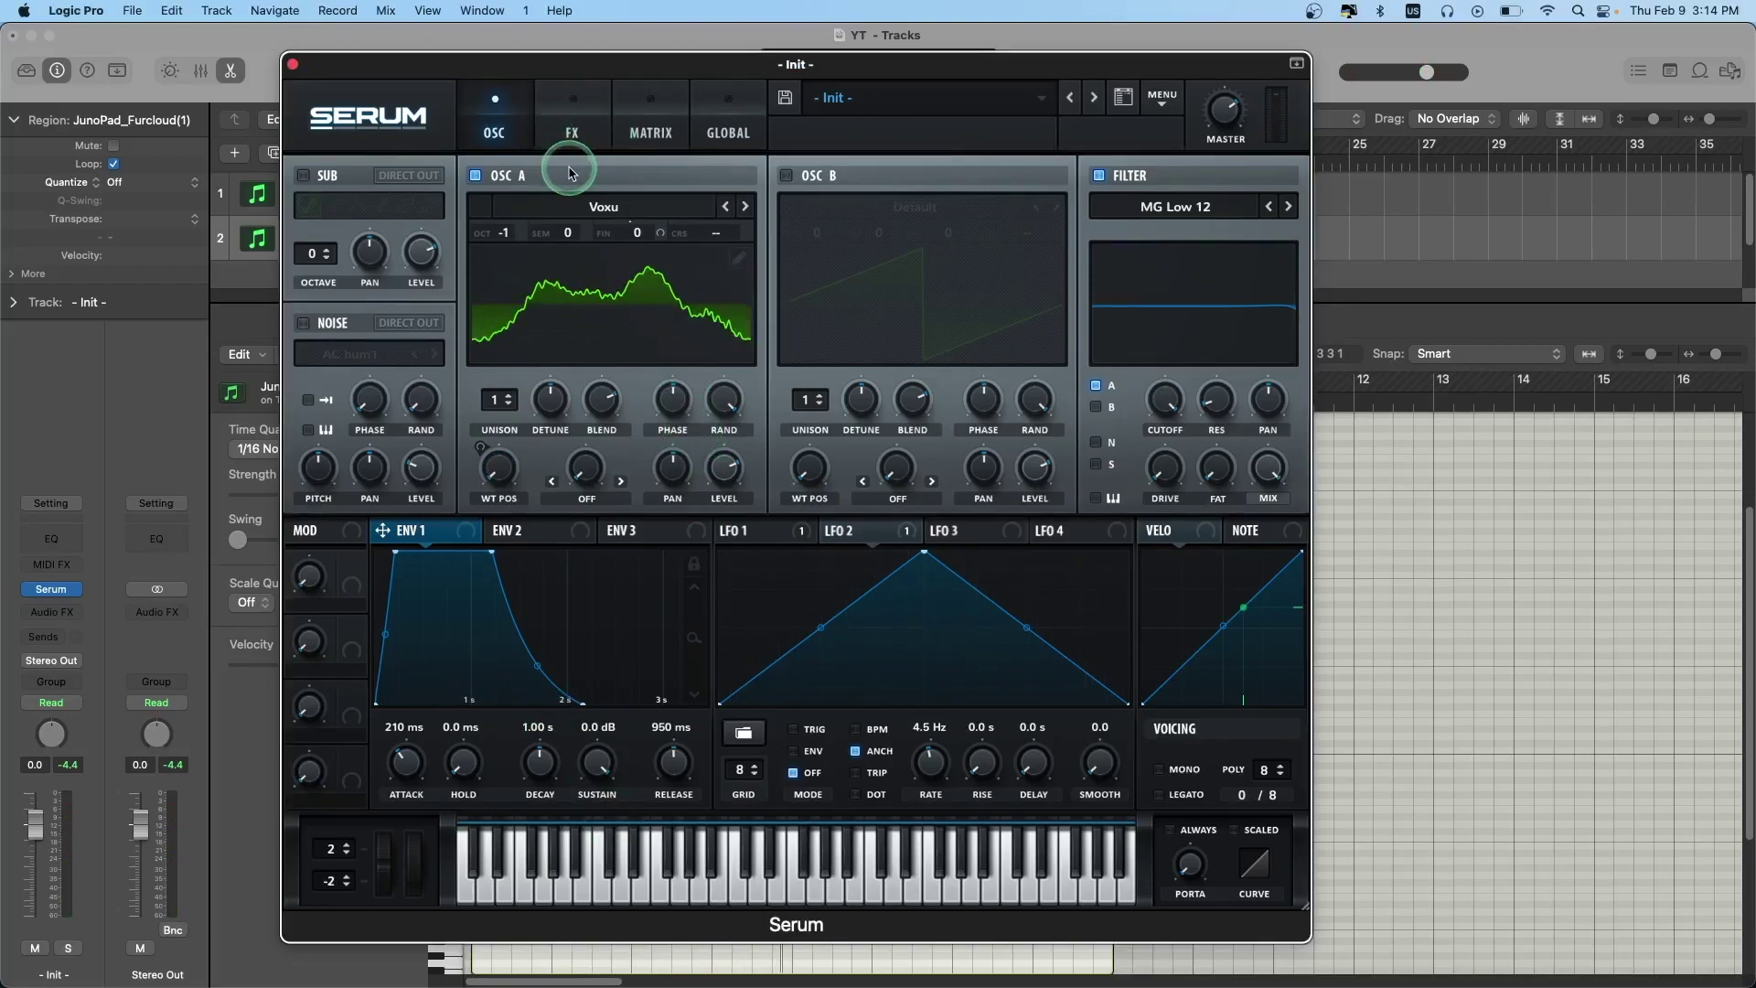
{"action": "left_click", "coordinate": [582, 127]}
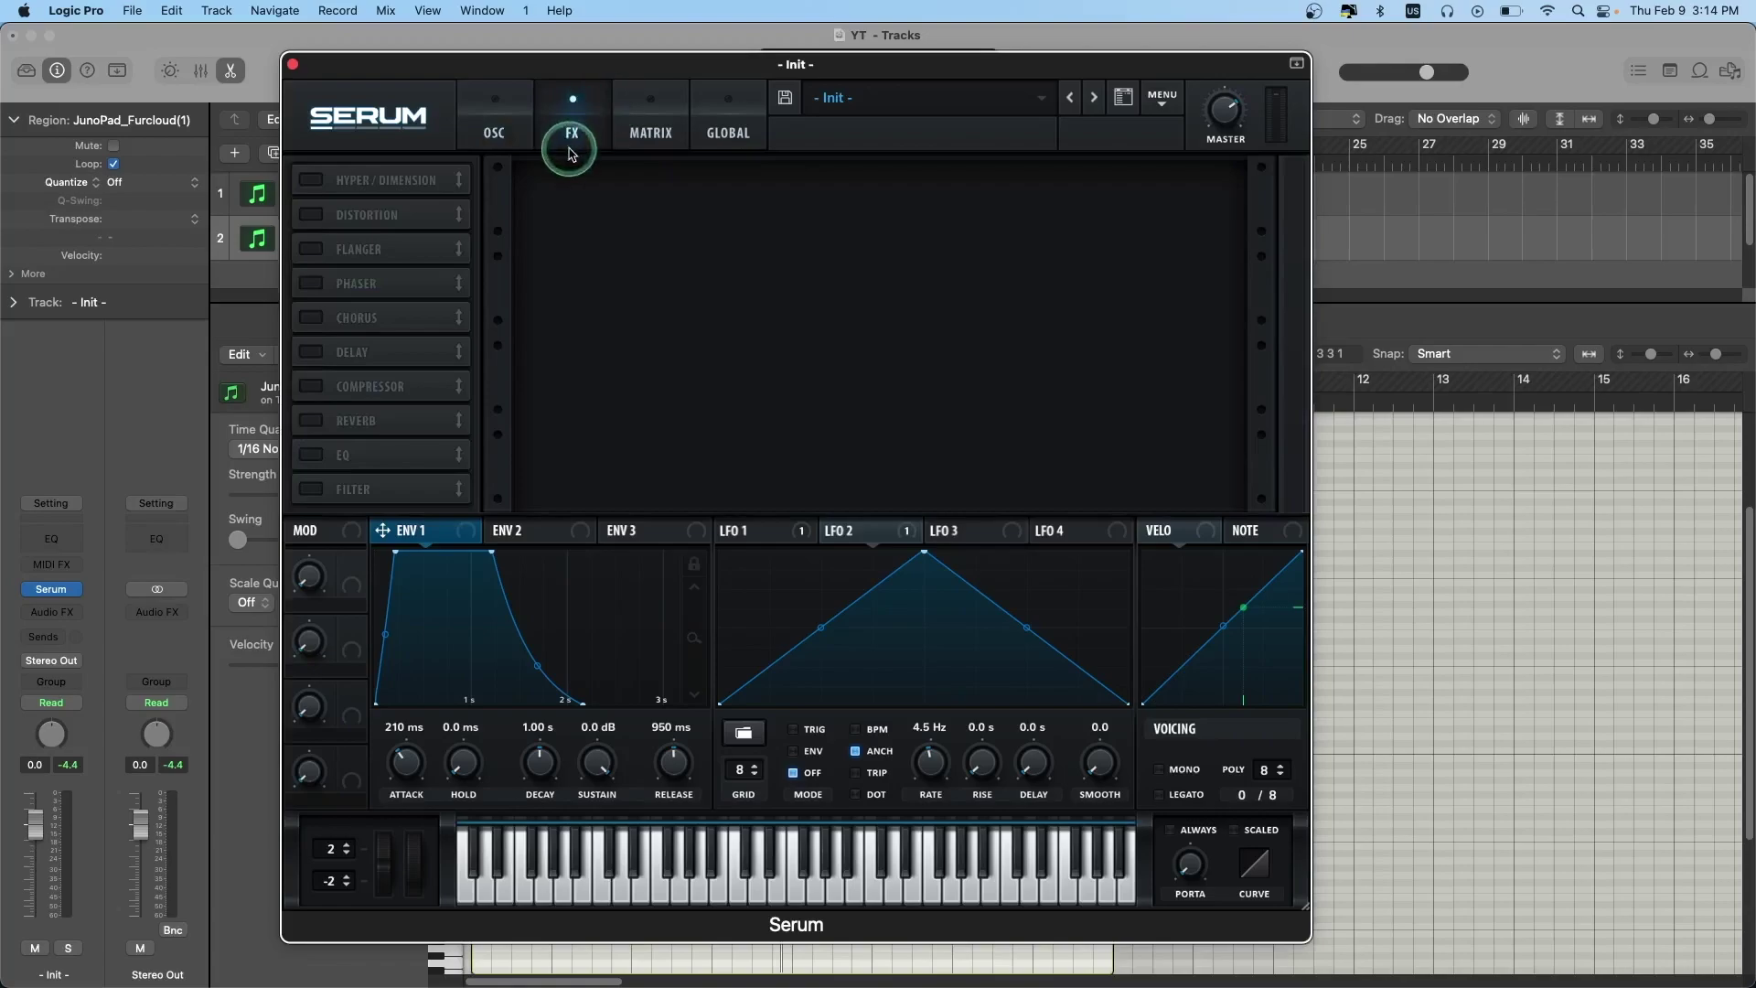
- Enable Chorus in the top FX slot with 32% feedback and 67% mix
{"action": "left_click", "coordinate": [244, 260]}
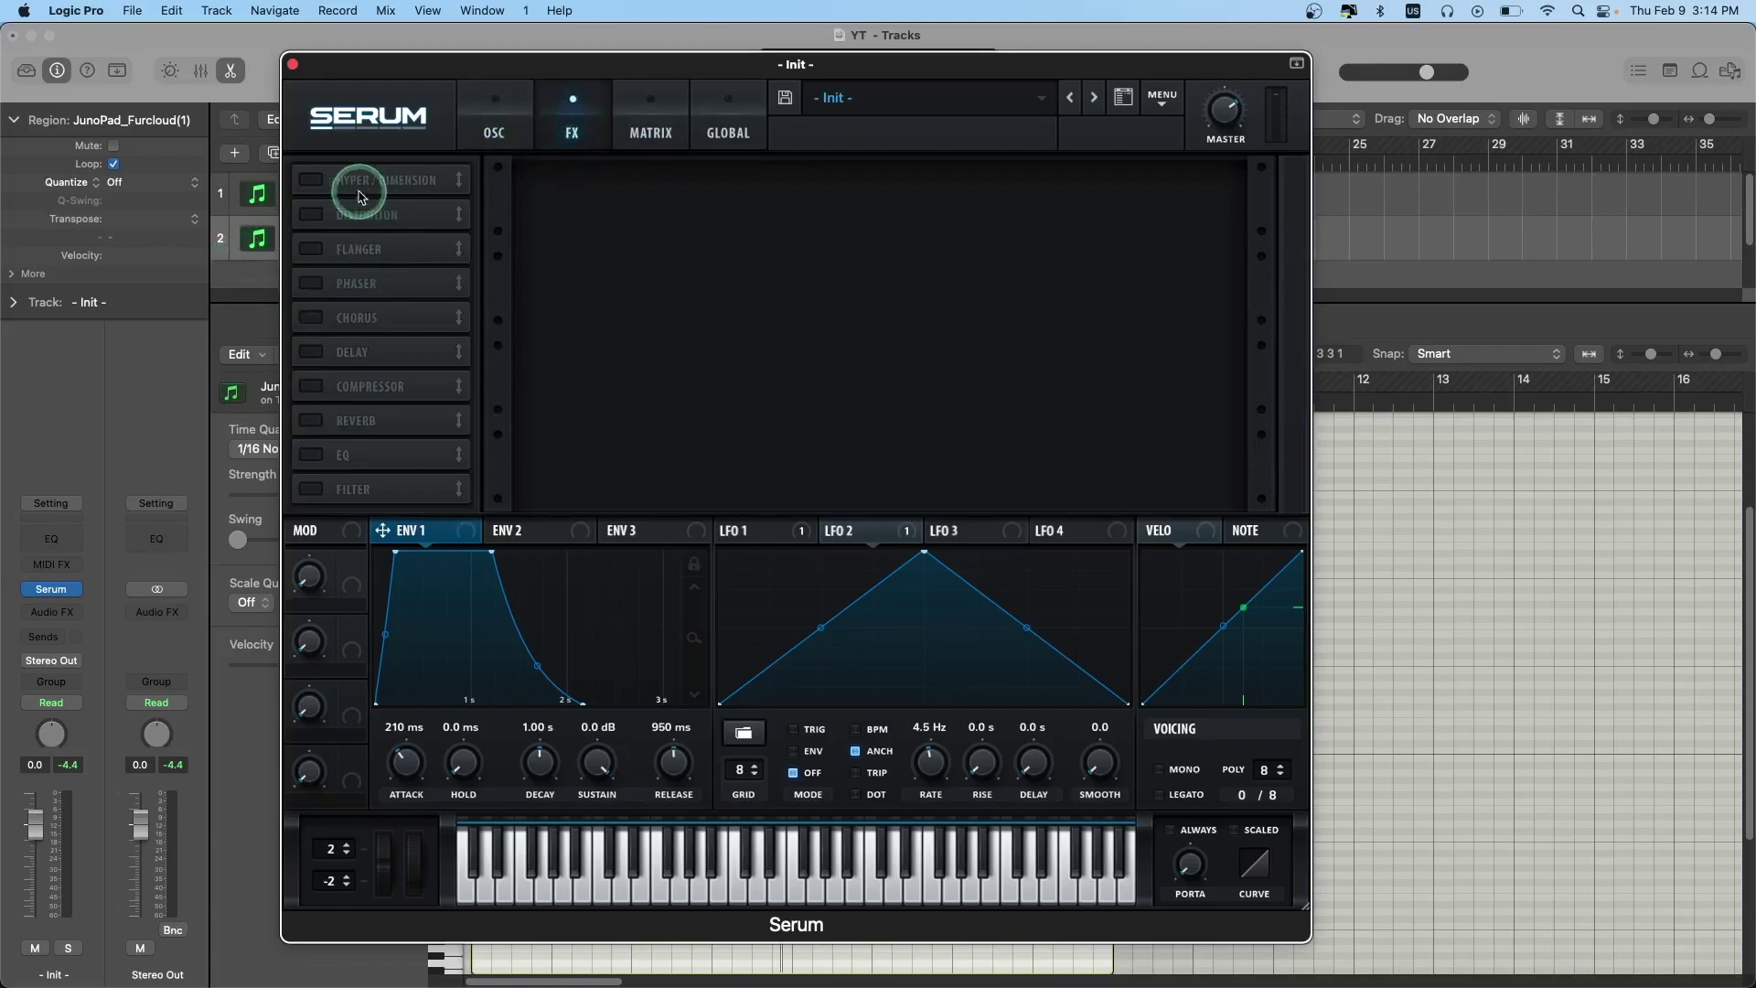
{"action": "left_click", "coordinate": [310, 317]}
{"action": "left_click_drag", "start_coordinate": [385, 318], "coordinate": [384, 179]}
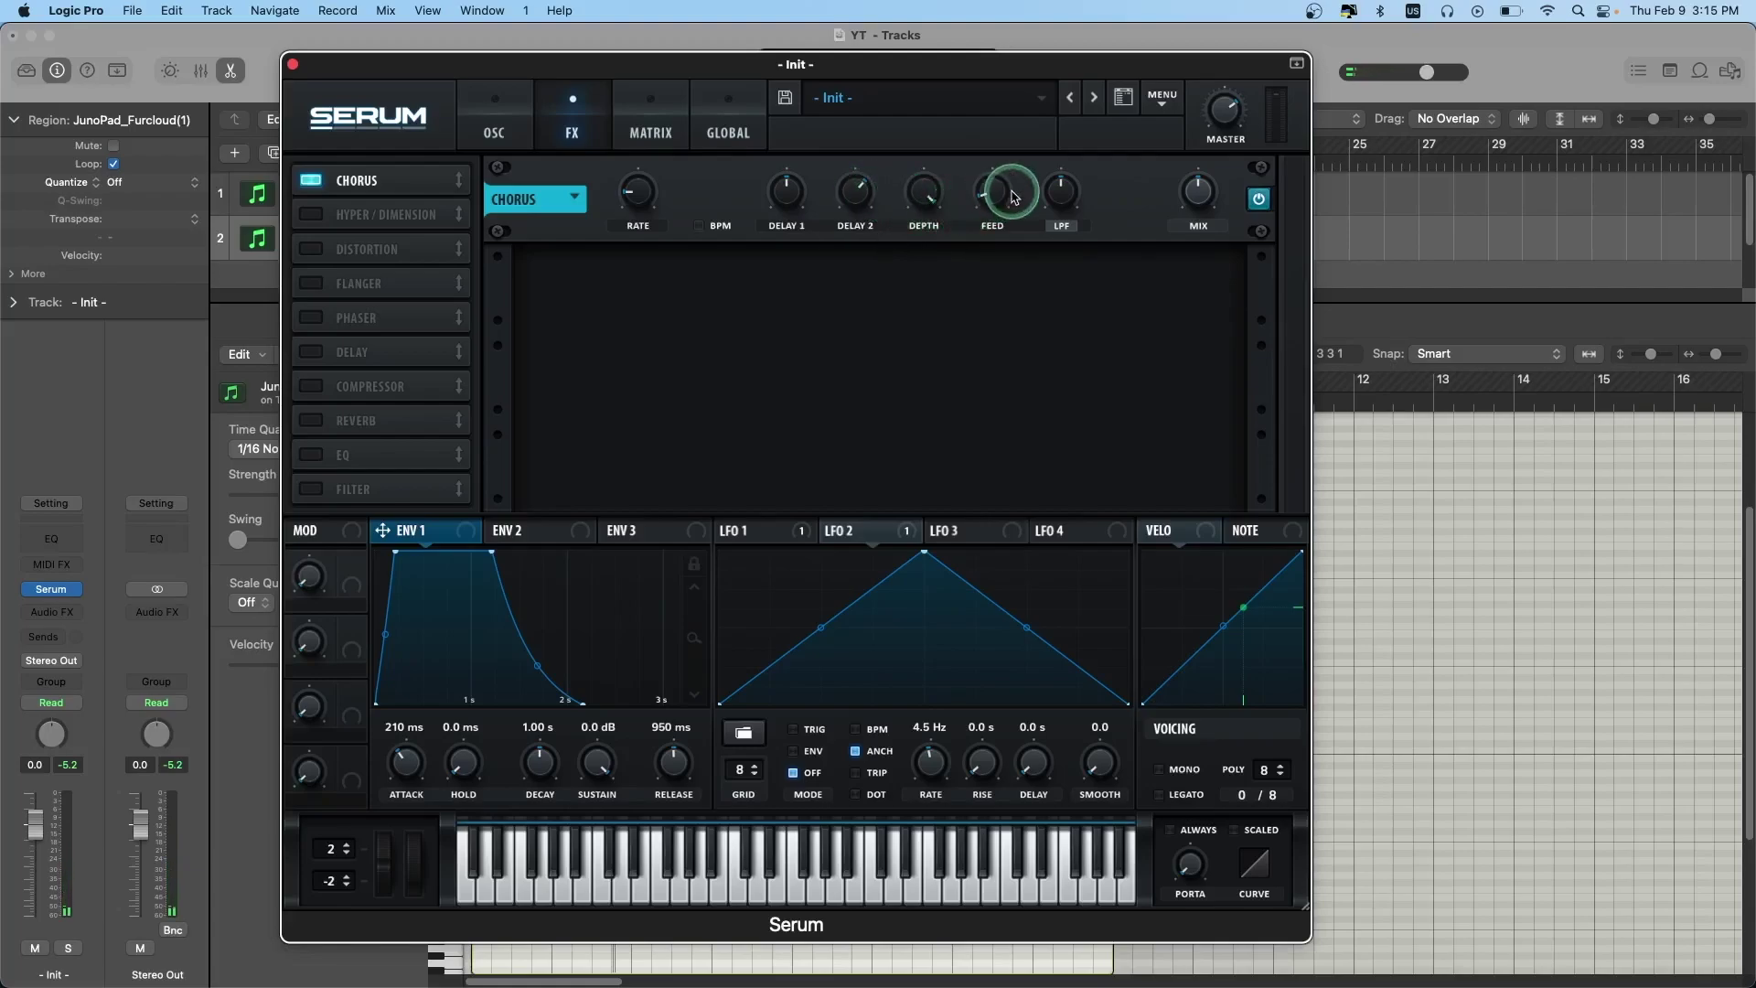
{"action": "left_click_drag", "start_coordinate": [992, 199], "coordinate": [995, 154]}
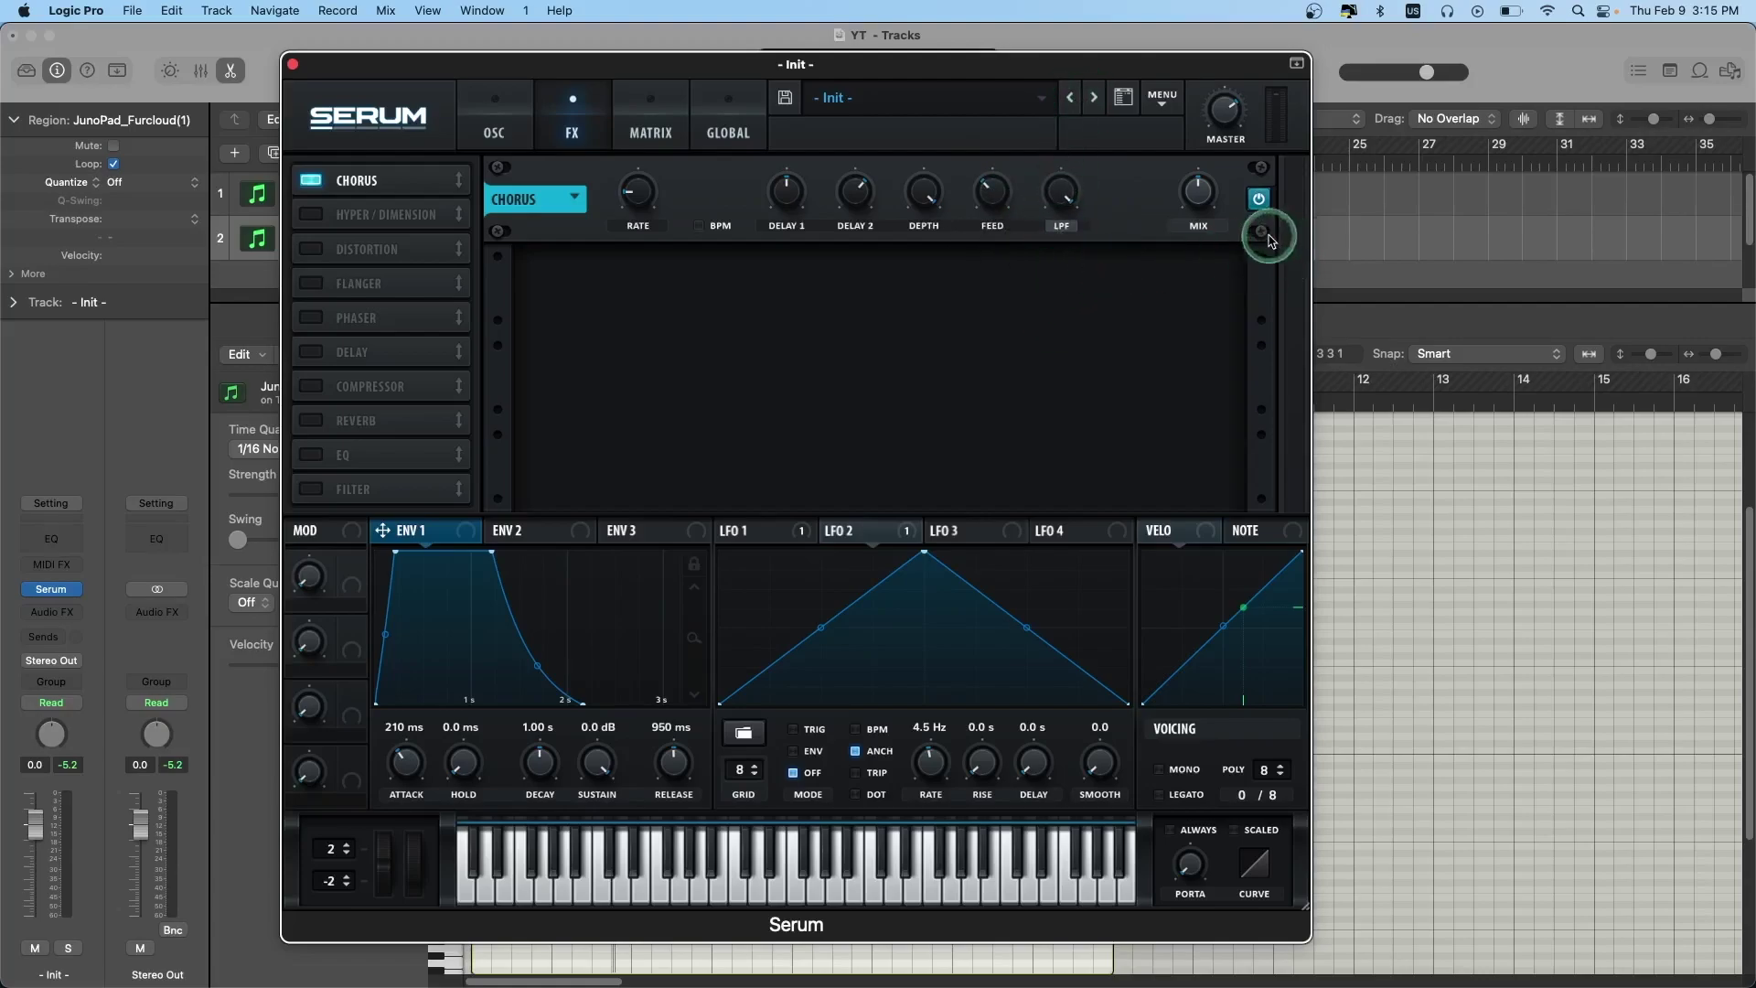
{"action": "left_click_drag", "start_coordinate": [1195, 192], "coordinate": [1201, 159]}
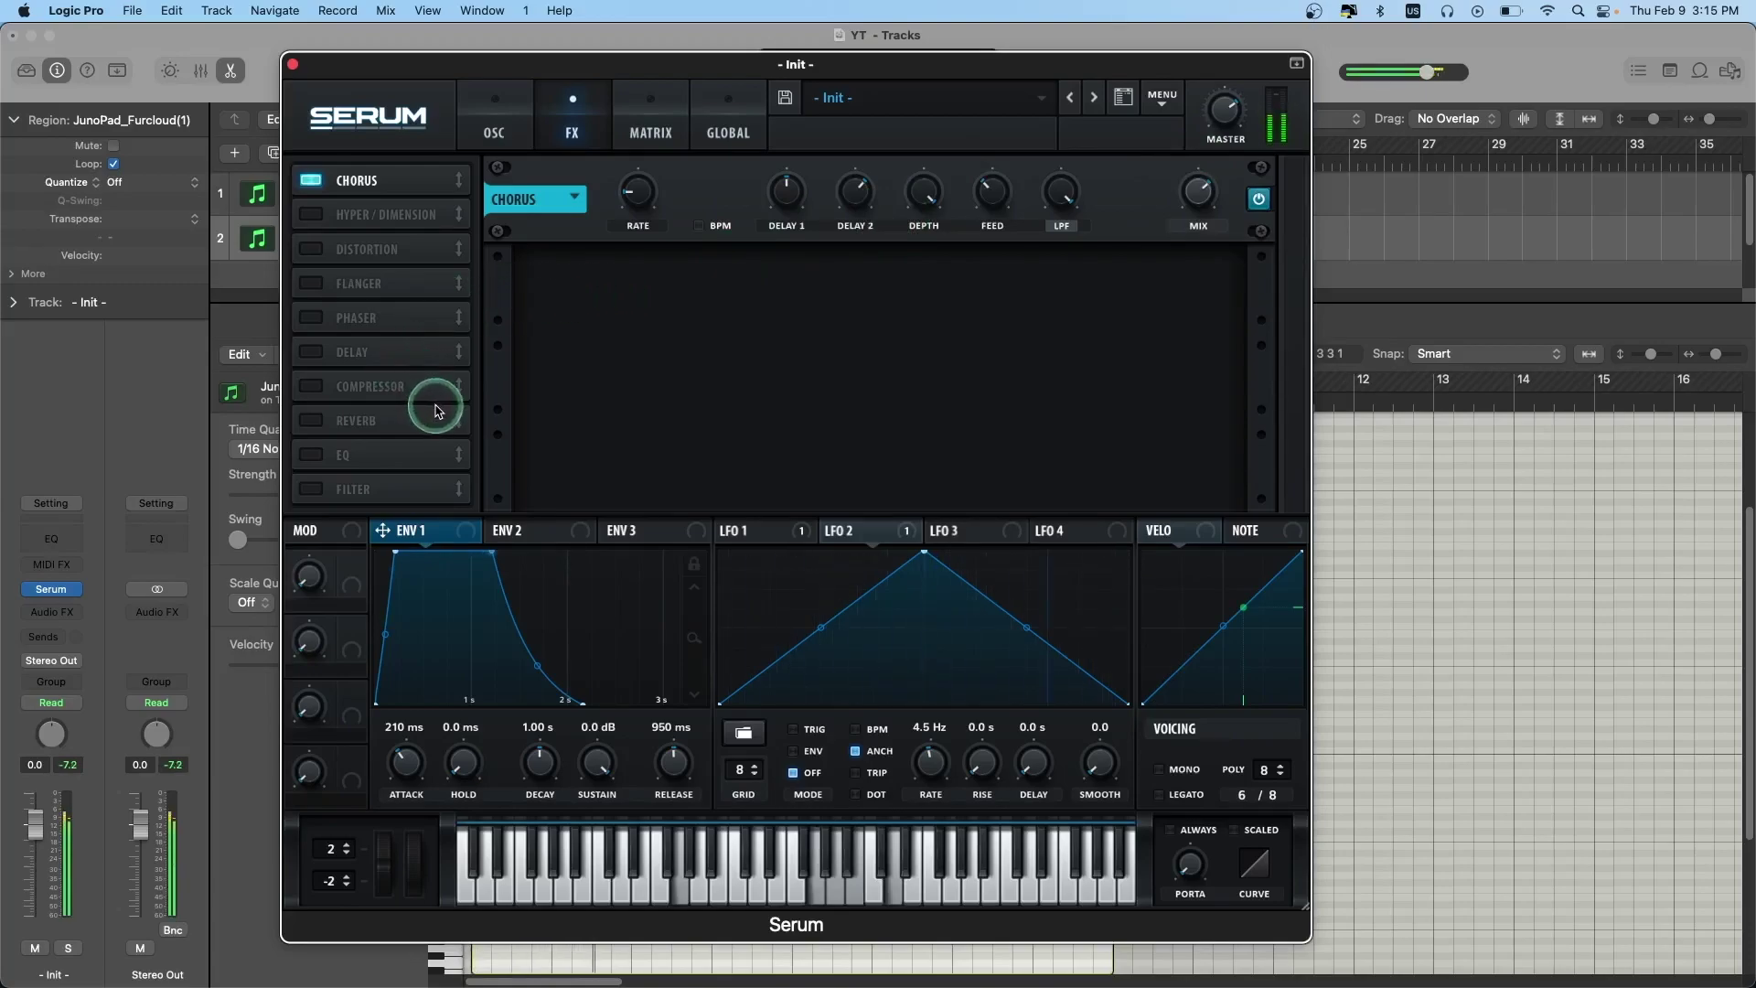
{"action": "left_click", "coordinate": [310, 352]}
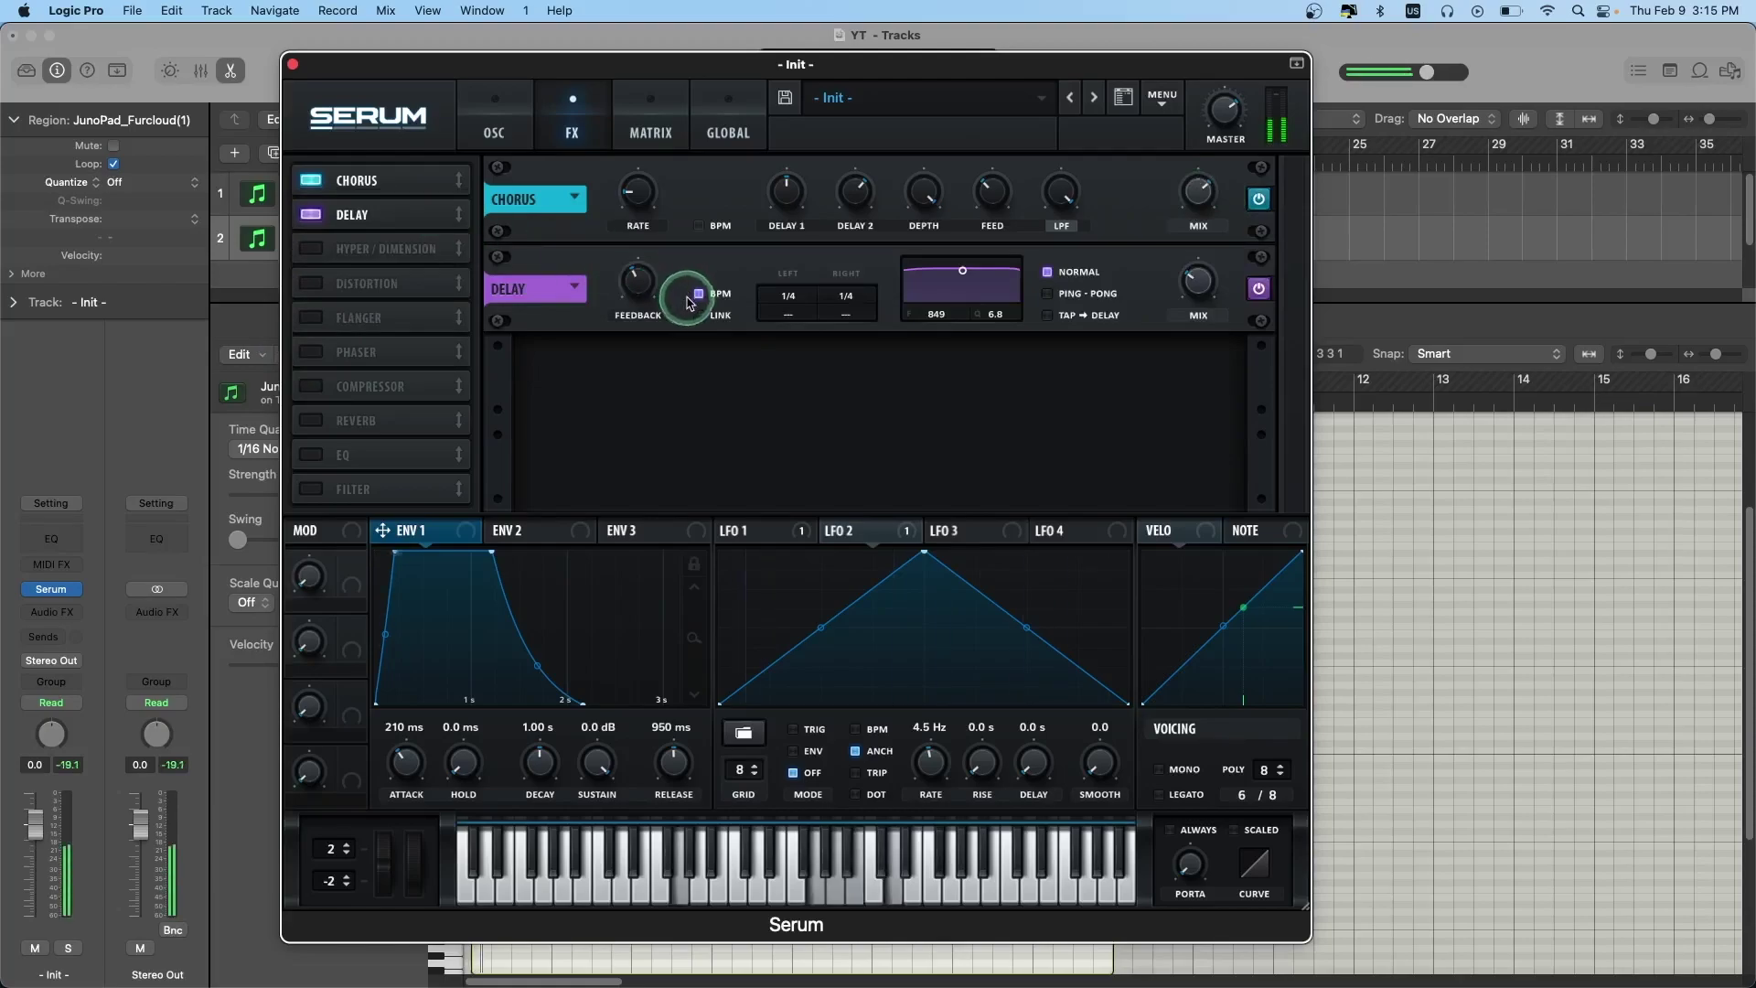
- Raise the delay feedback slightly and set the delay mix to 33%
{"action": "left_click_drag", "start_coordinate": [636, 285], "coordinate": [636, 270]}
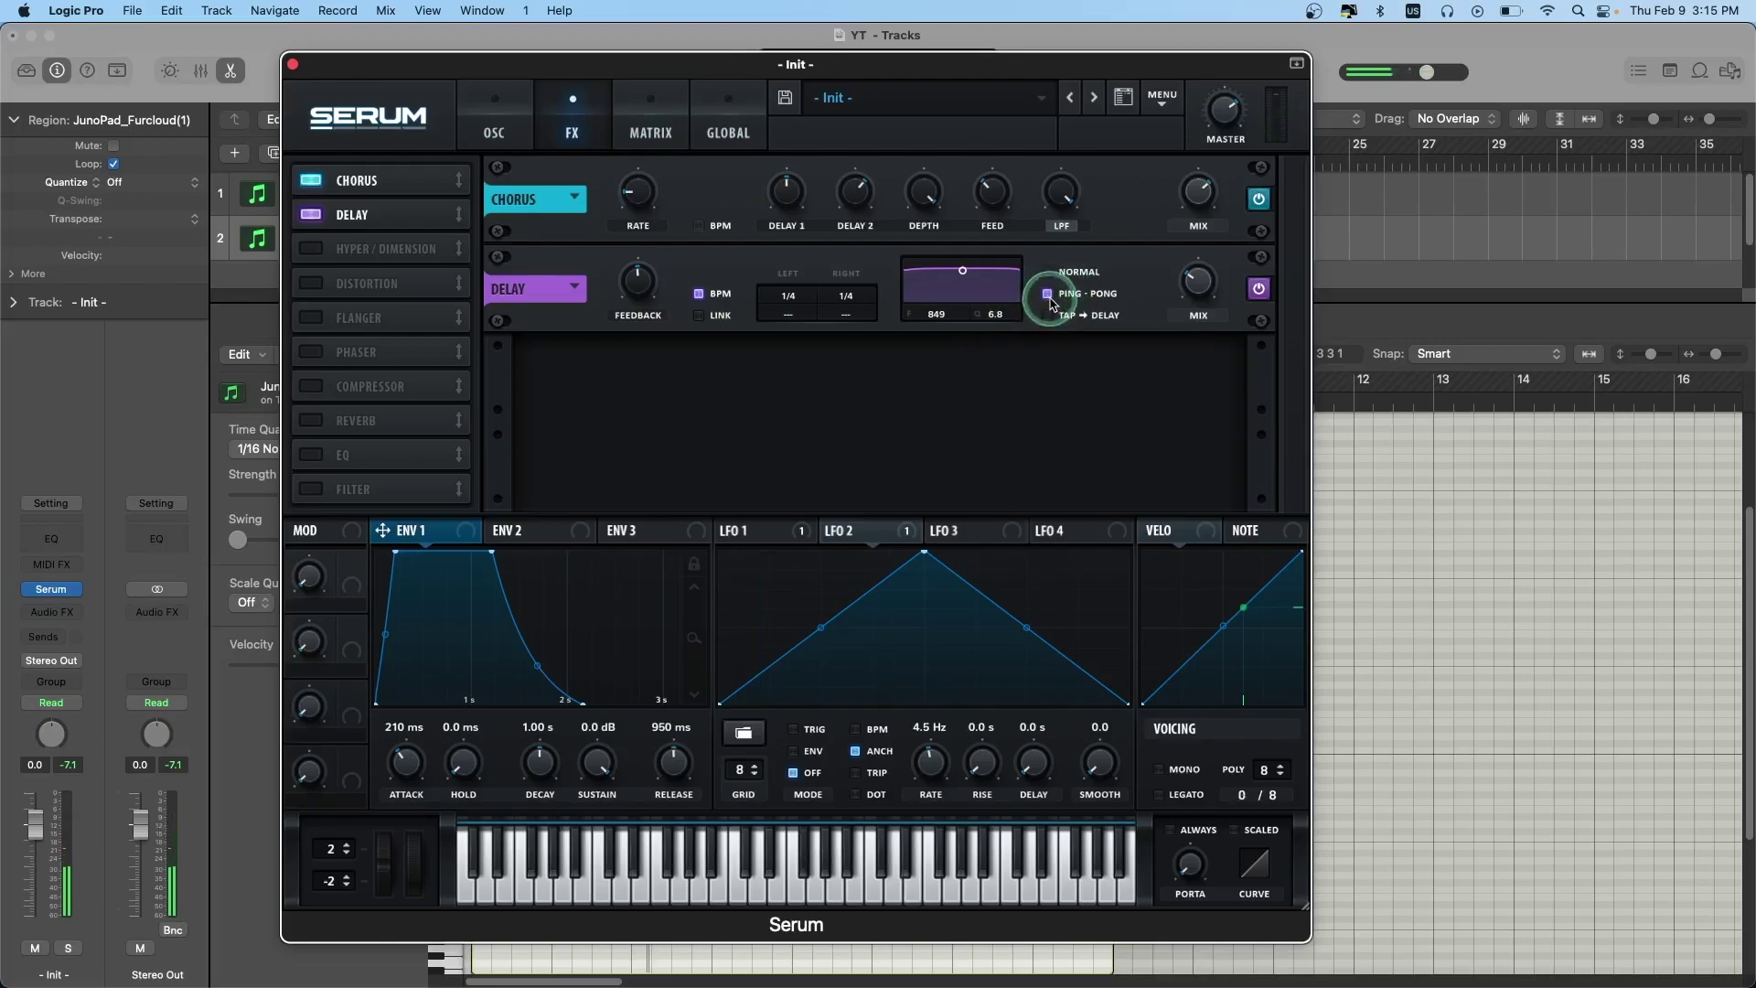
{"action": "left_click_drag", "start_coordinate": [1199, 285], "coordinate": [1205, 270]}
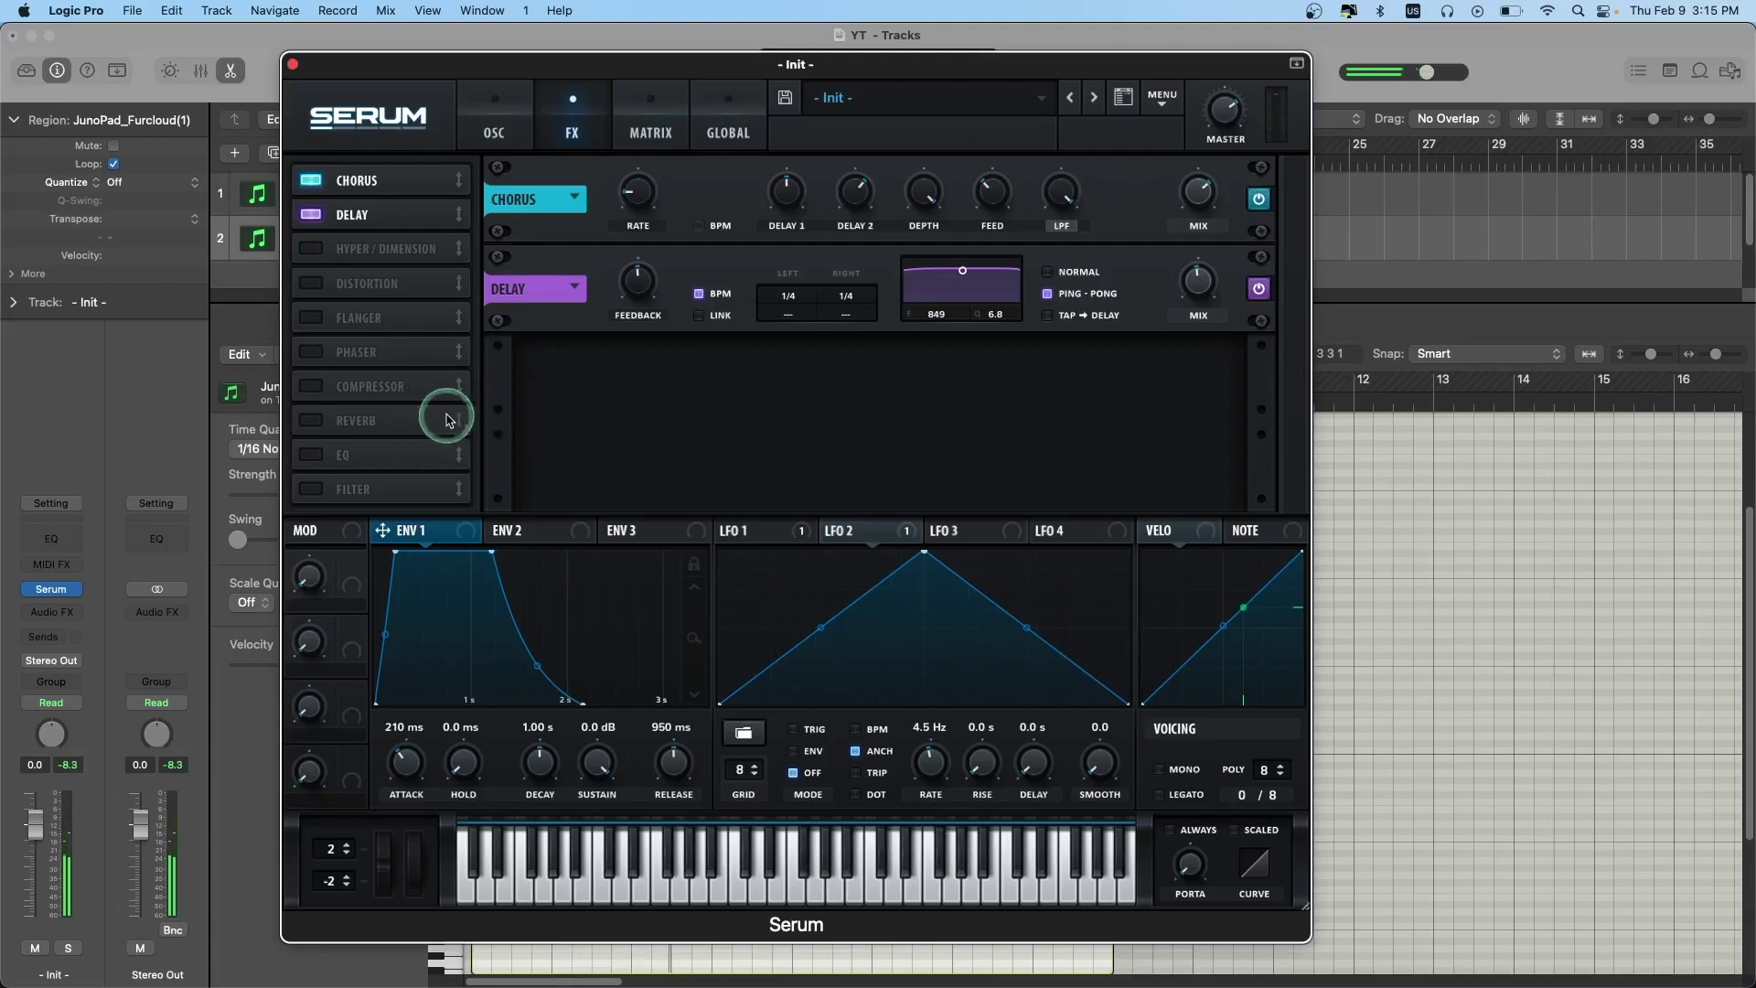
- Enable a plate reverb after the delay with 25 ms pre-delay and minimum low/high cut
{"action": "left_click", "coordinate": [312, 423]}
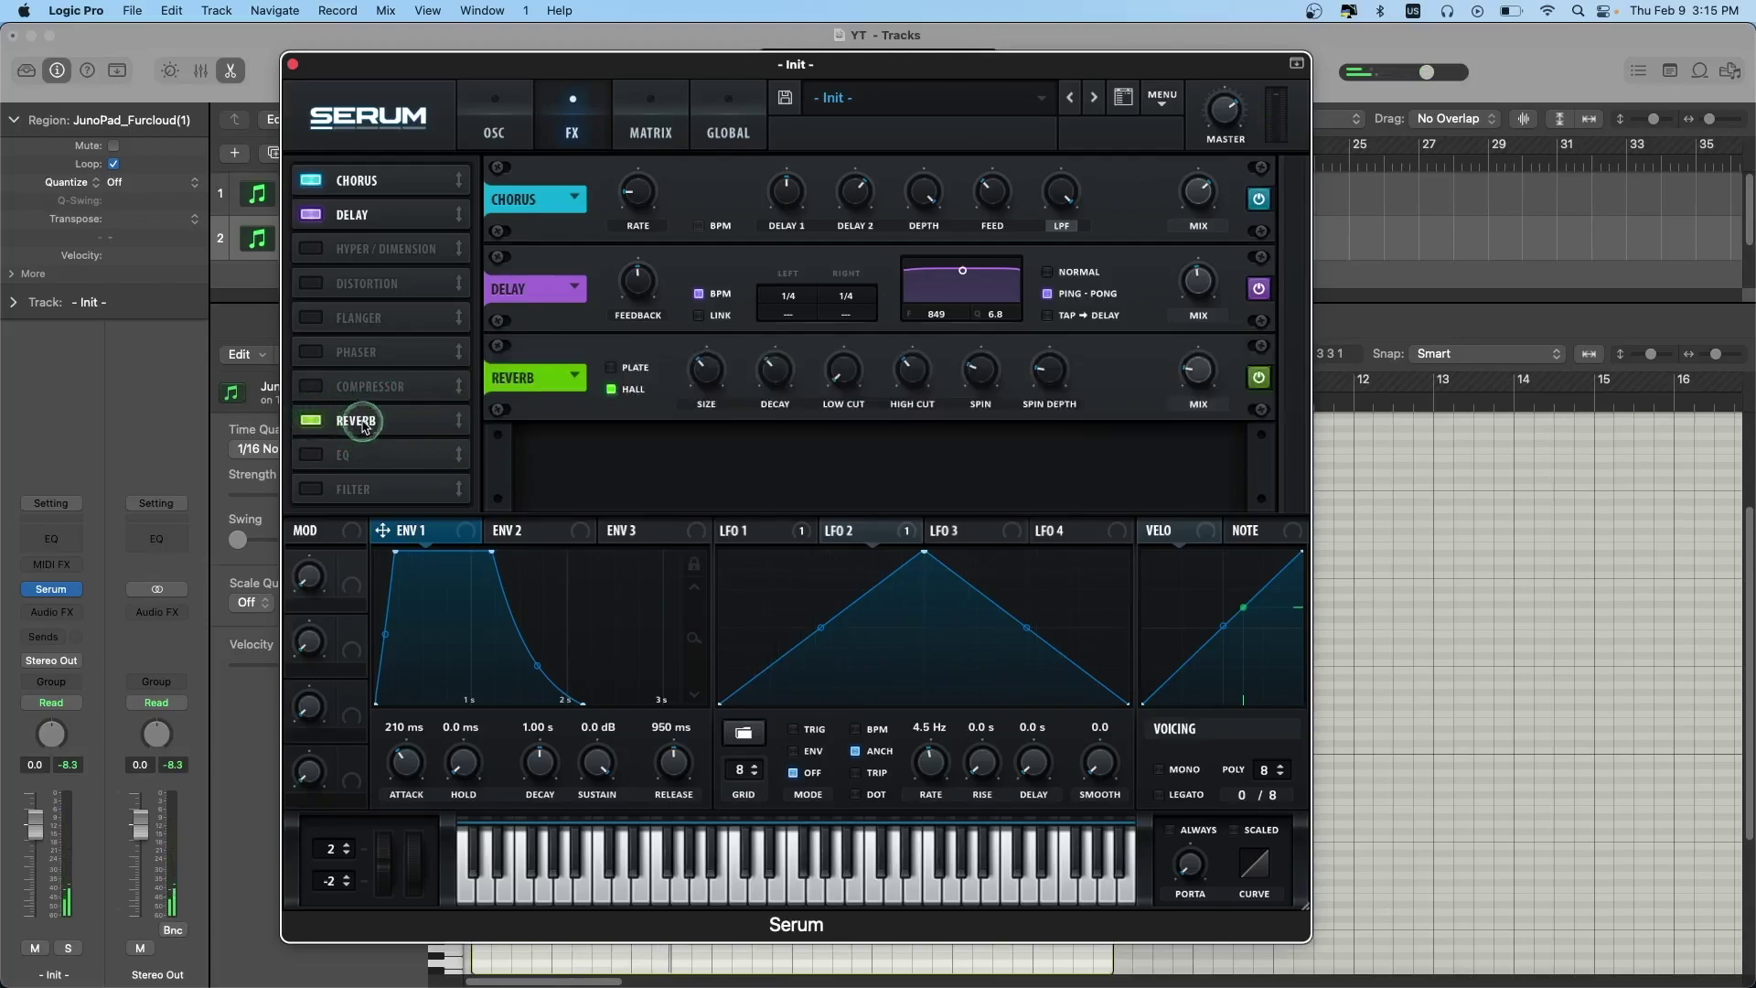
{"action": "left_click_drag", "start_coordinate": [360, 421], "coordinate": [359, 249]}
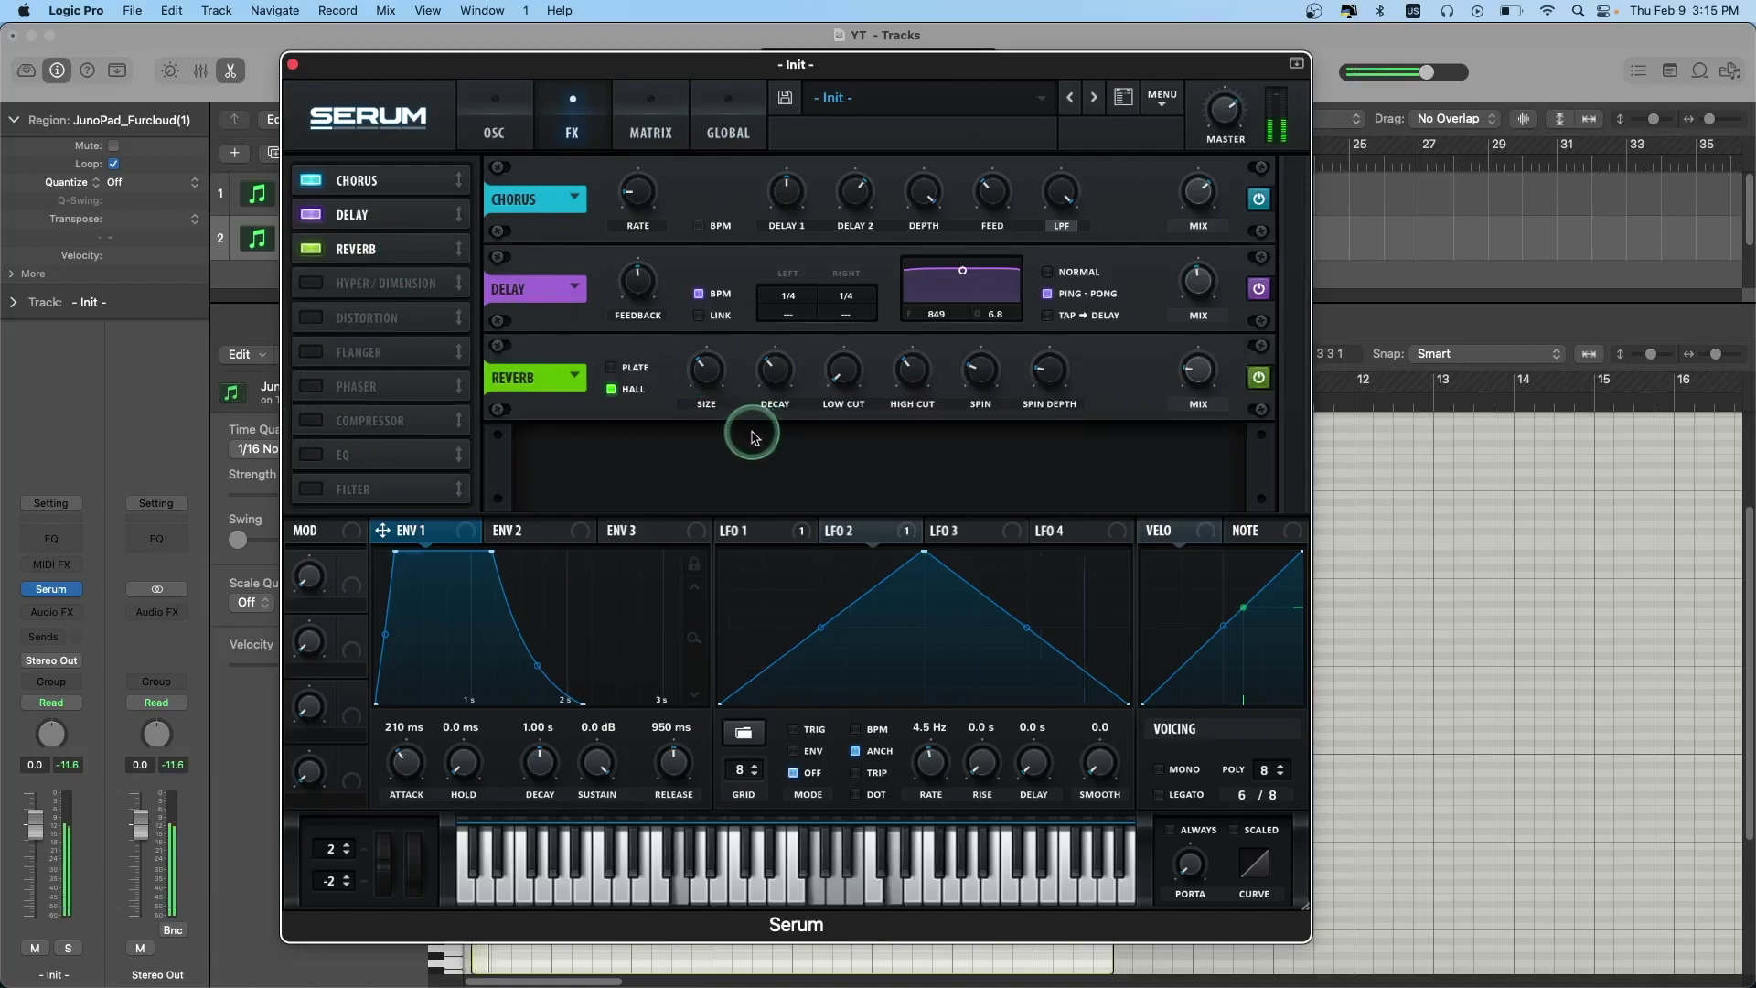
{"action": "left_click", "coordinate": [614, 367]}
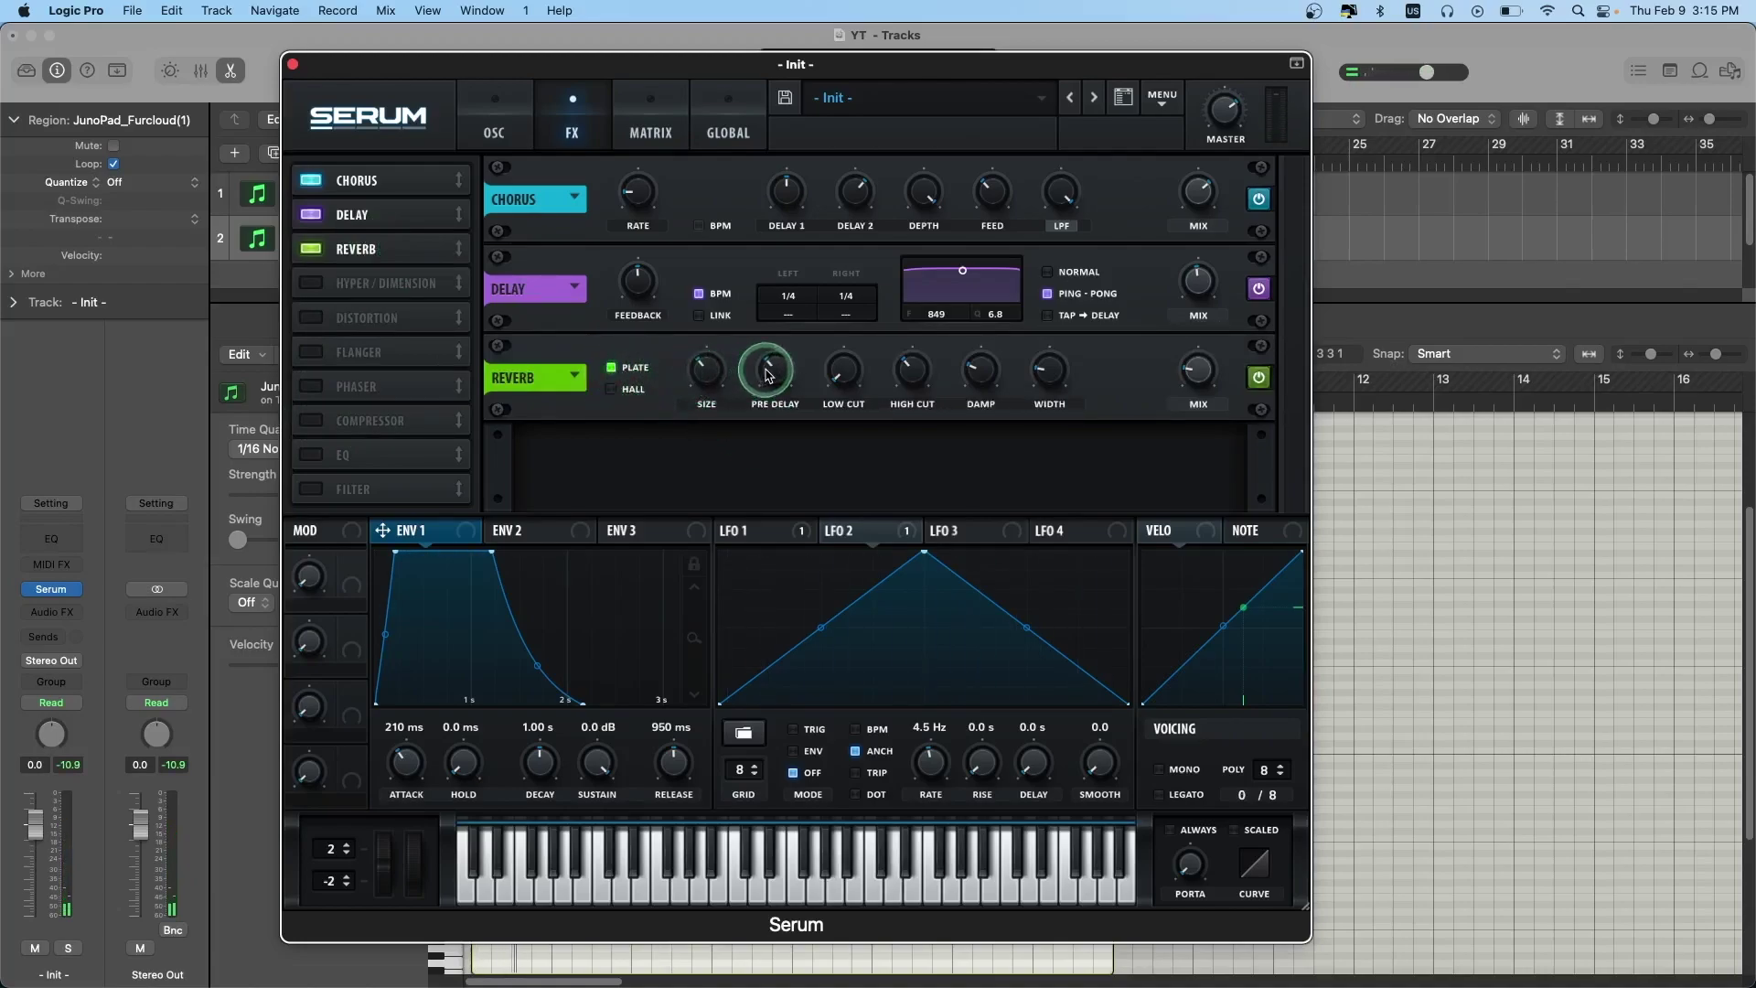
{"action": "left_click_drag", "start_coordinate": [767, 372], "coordinate": [764, 379]}
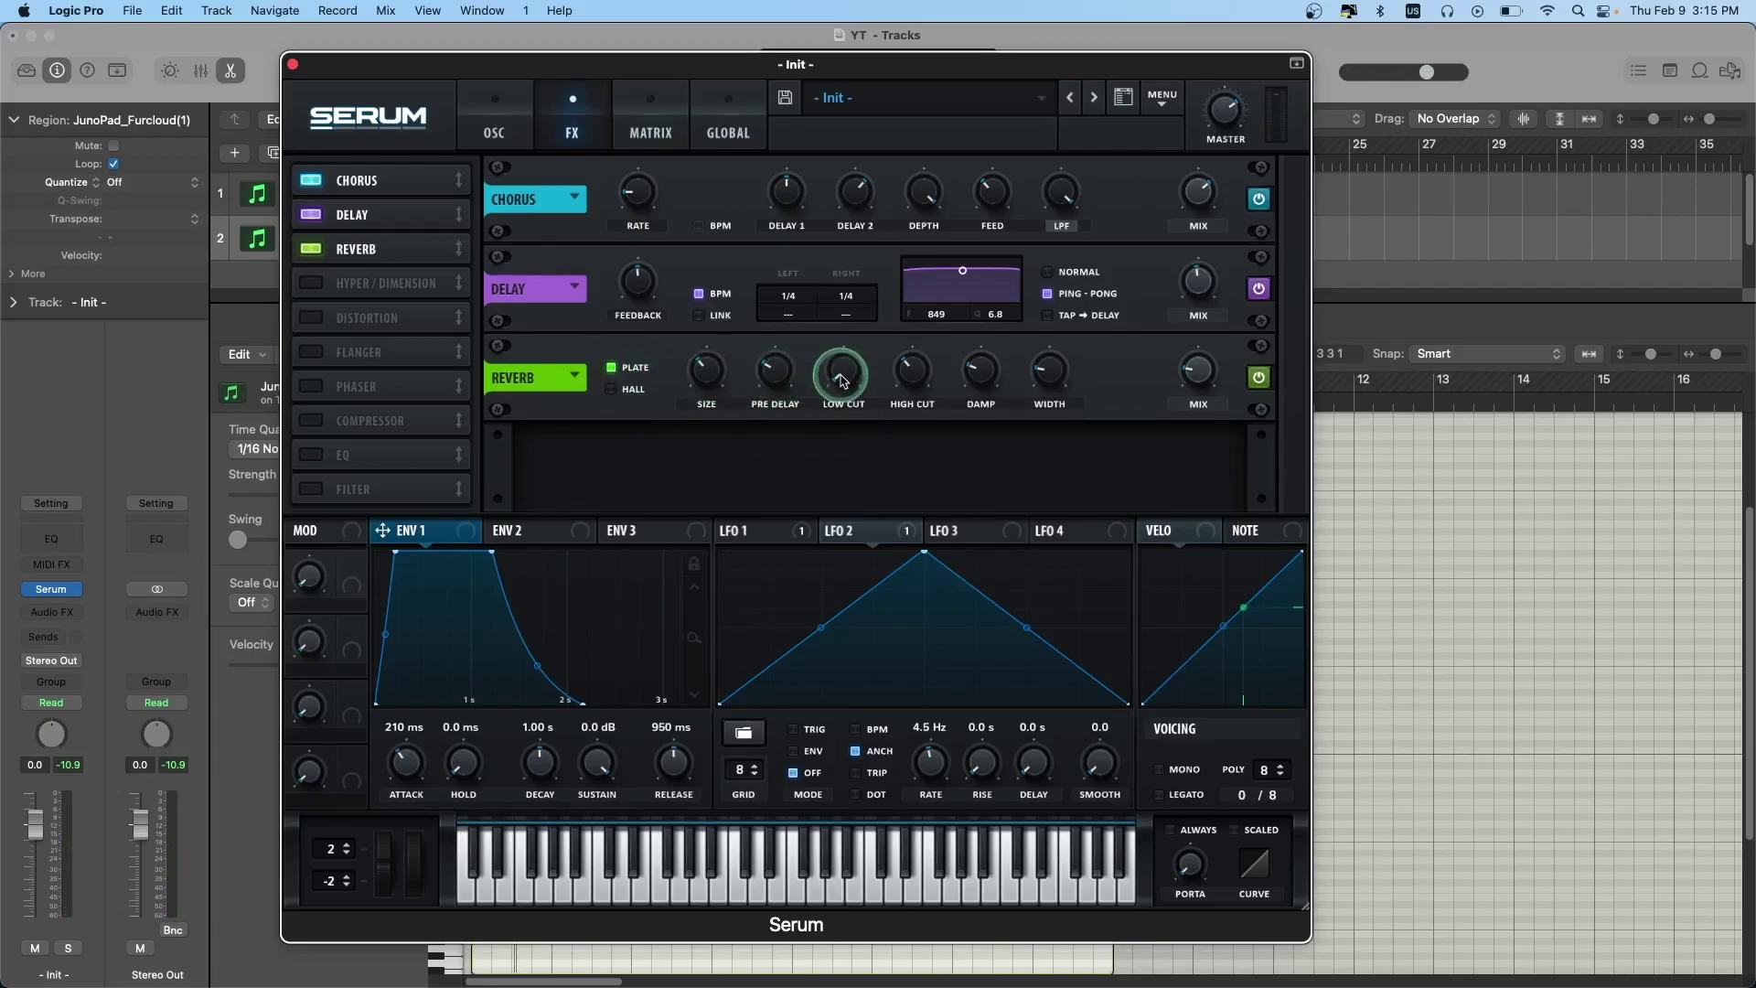
{"action": "mouse_move", "coordinate": [840, 373]}
{"action": "left_mouse_down"}
{"action": "mouse_move", "coordinate": [840, 412]}
{"action": "mouse_move", "coordinate": [909, 413]}
{"action": "mouse_move", "coordinate": [1071, 316]}
{"action": "left_mouse_up"}
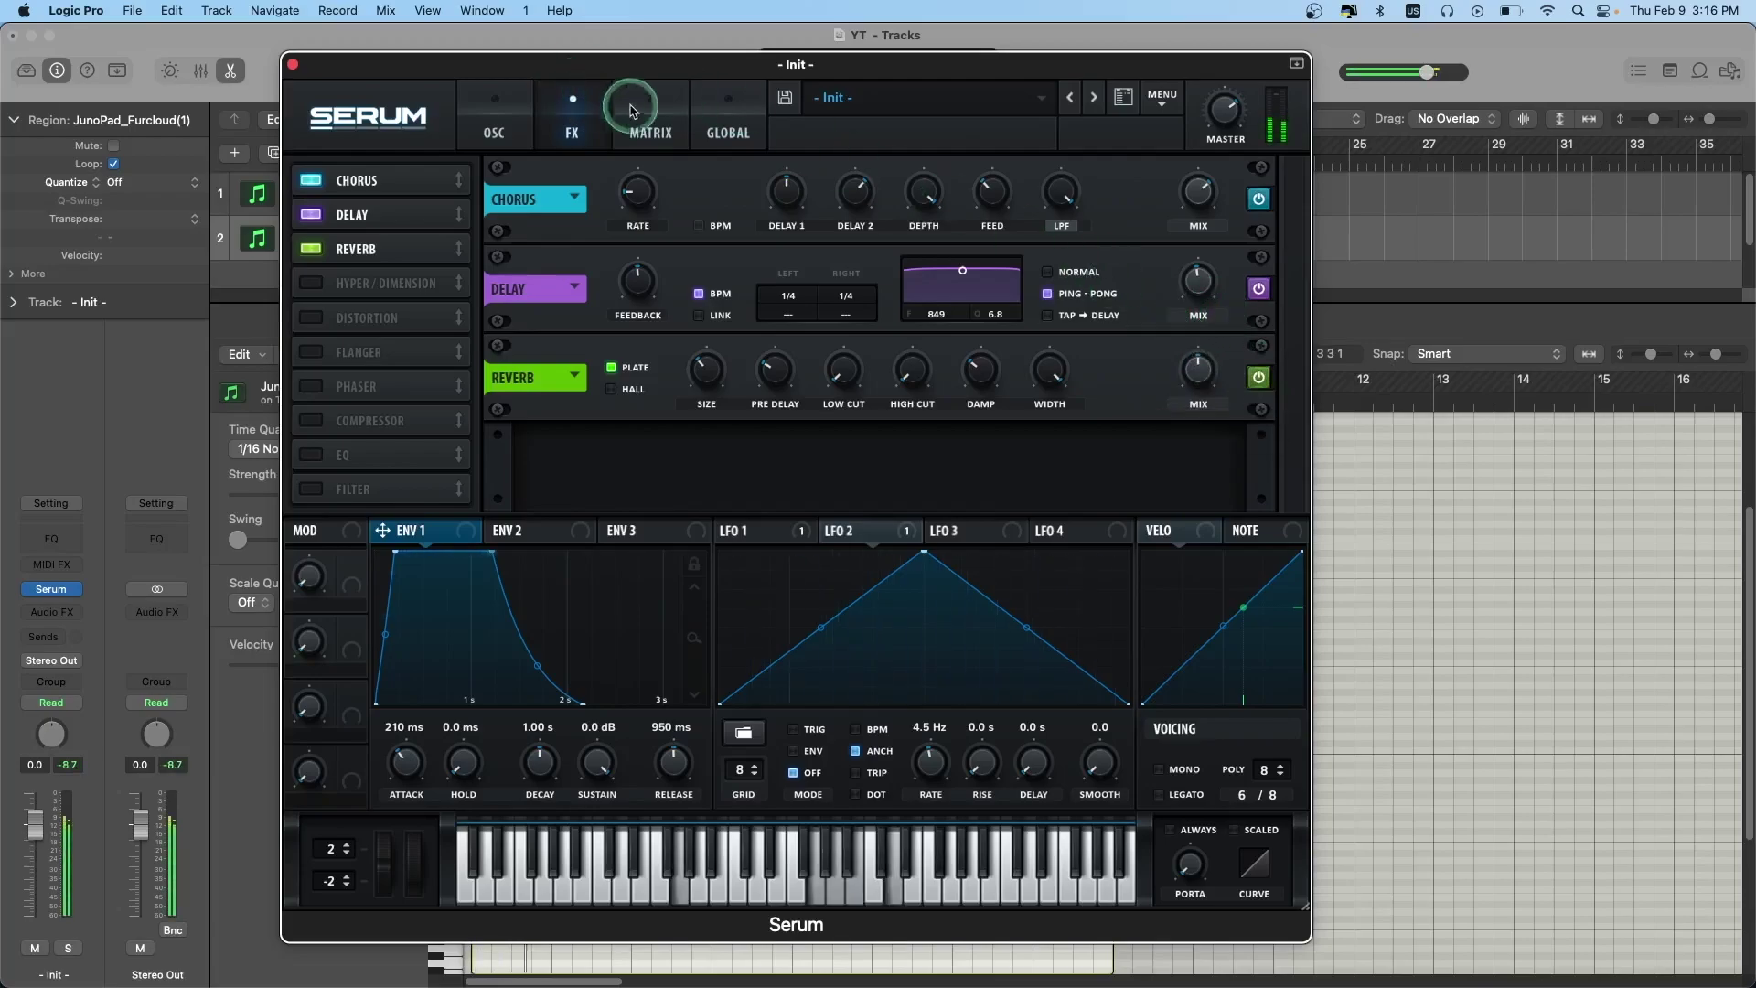
{"action": "left_click", "coordinate": [650, 133]}
- On Serum's oscillator page, sweep the filter cutoff down and raise filter drive to about 29%
{"action": "left_click", "coordinate": [572, 132]}
{"action": "left_click", "coordinate": [494, 131]}
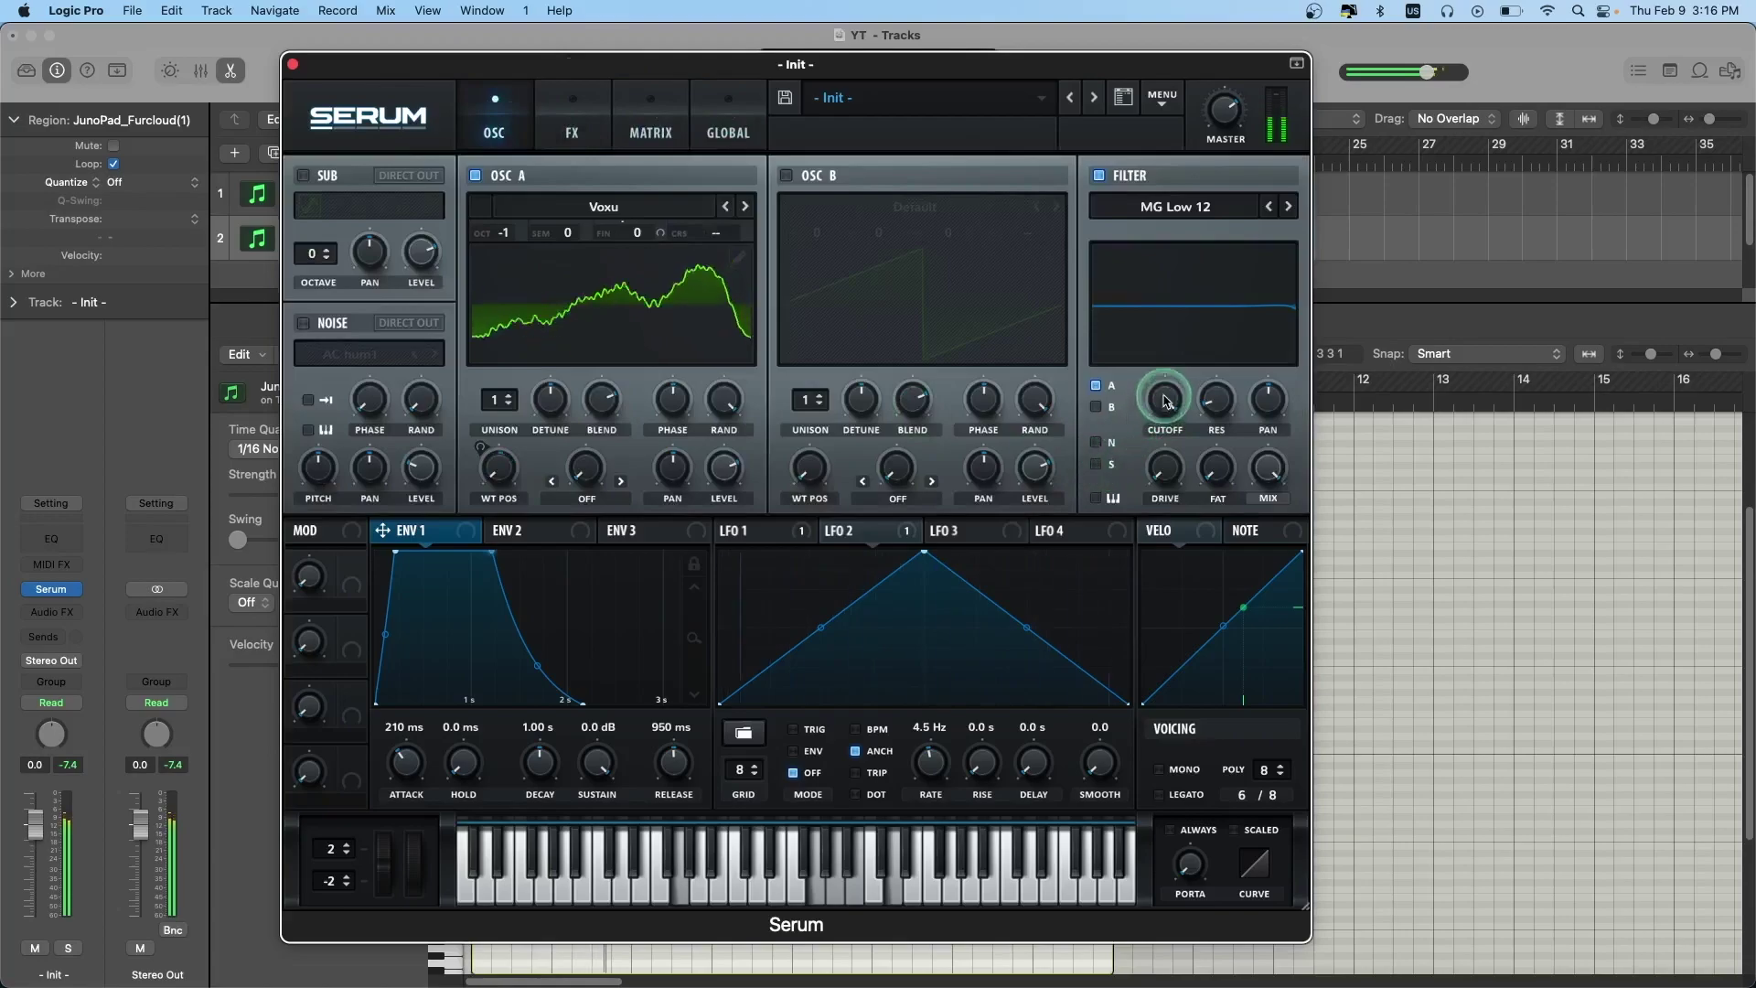
{"action": "mouse_move", "coordinate": [1163, 409]}
{"action": "left_mouse_down"}
{"action": "mouse_move", "coordinate": [1137, 428]}
{"action": "mouse_move", "coordinate": [1139, 354]}
{"action": "left_mouse_up"}
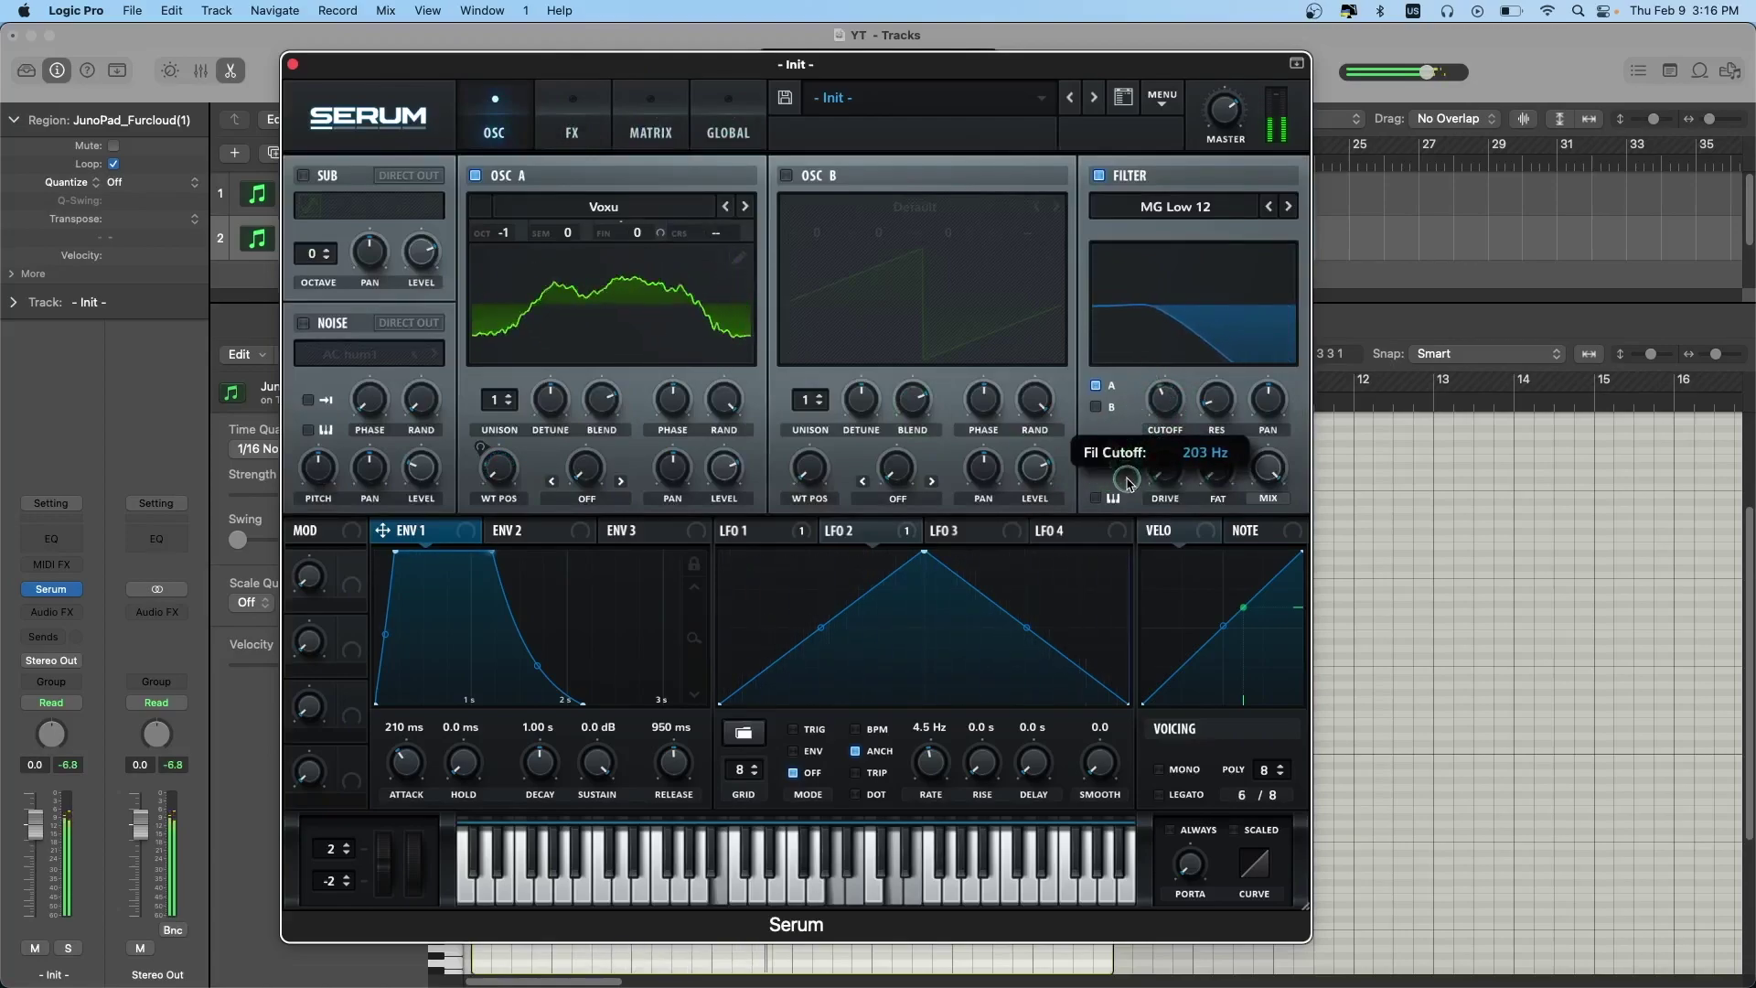
{"action": "left_click_drag", "start_coordinate": [1165, 473], "coordinate": [1174, 426]}
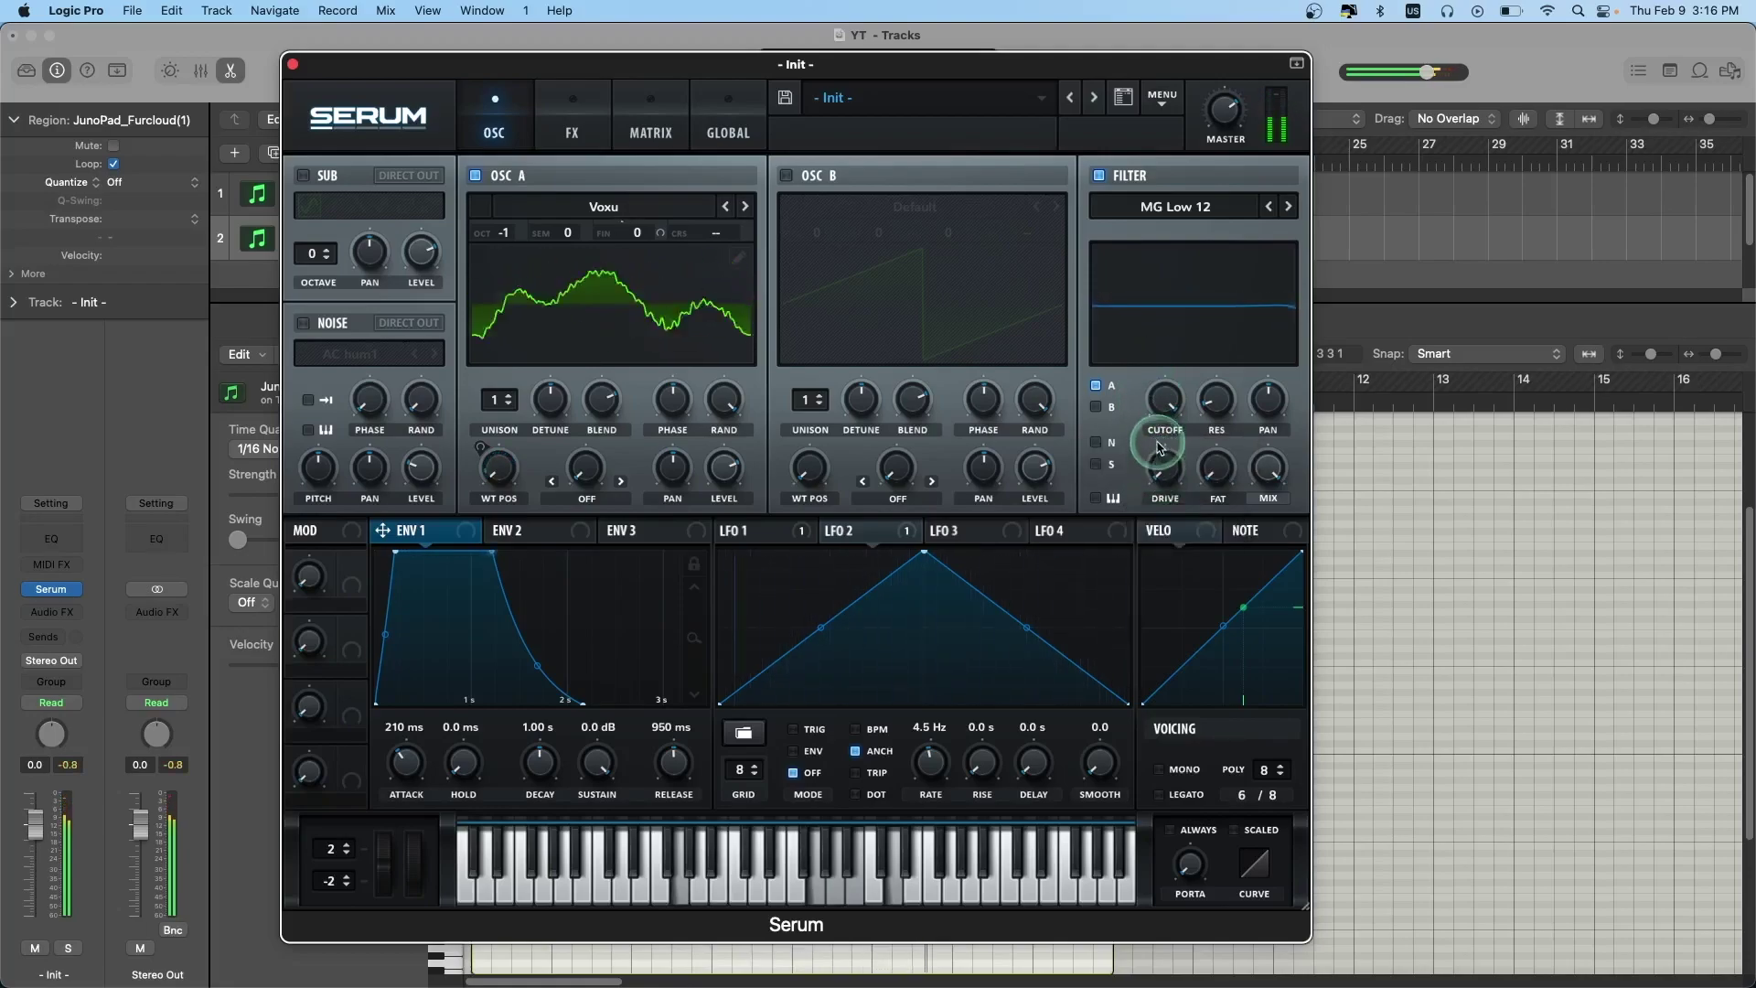
- Restore the cutoff fully open, review the LFO routings in the Matrix, and close Serum
{"action": "left_click_drag", "start_coordinate": [1164, 403], "coordinate": [1194, 358]}
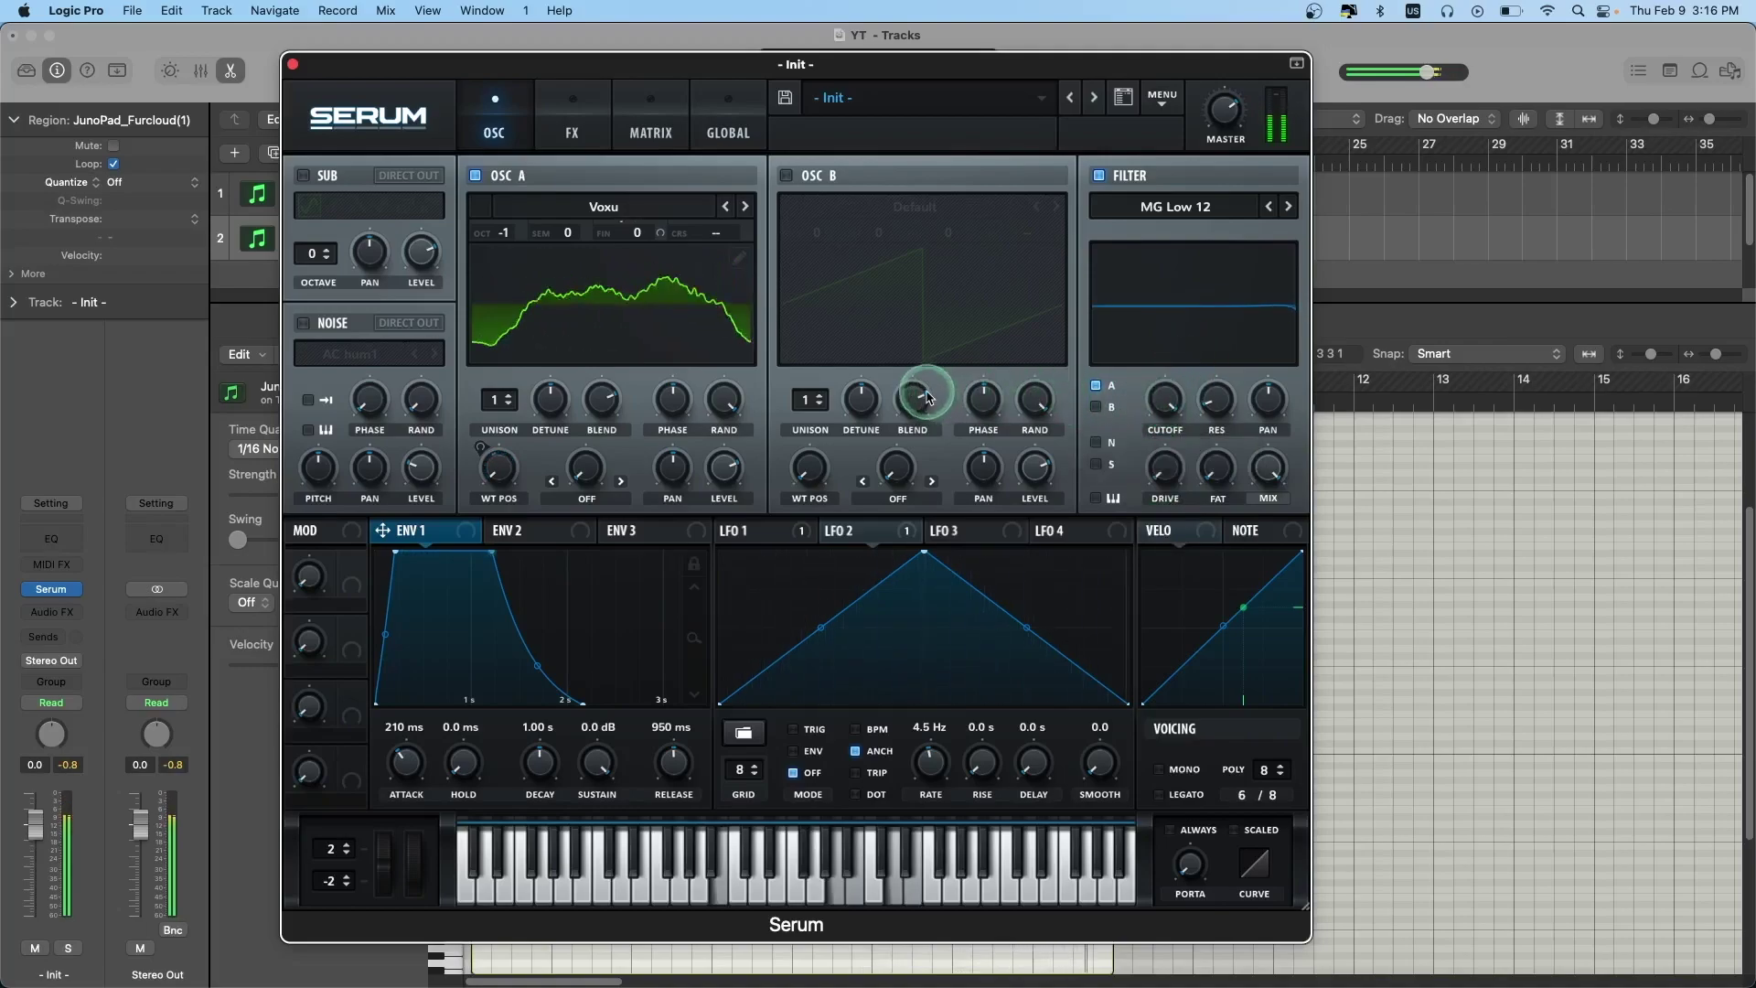
{"action": "left_click", "coordinate": [650, 117]}
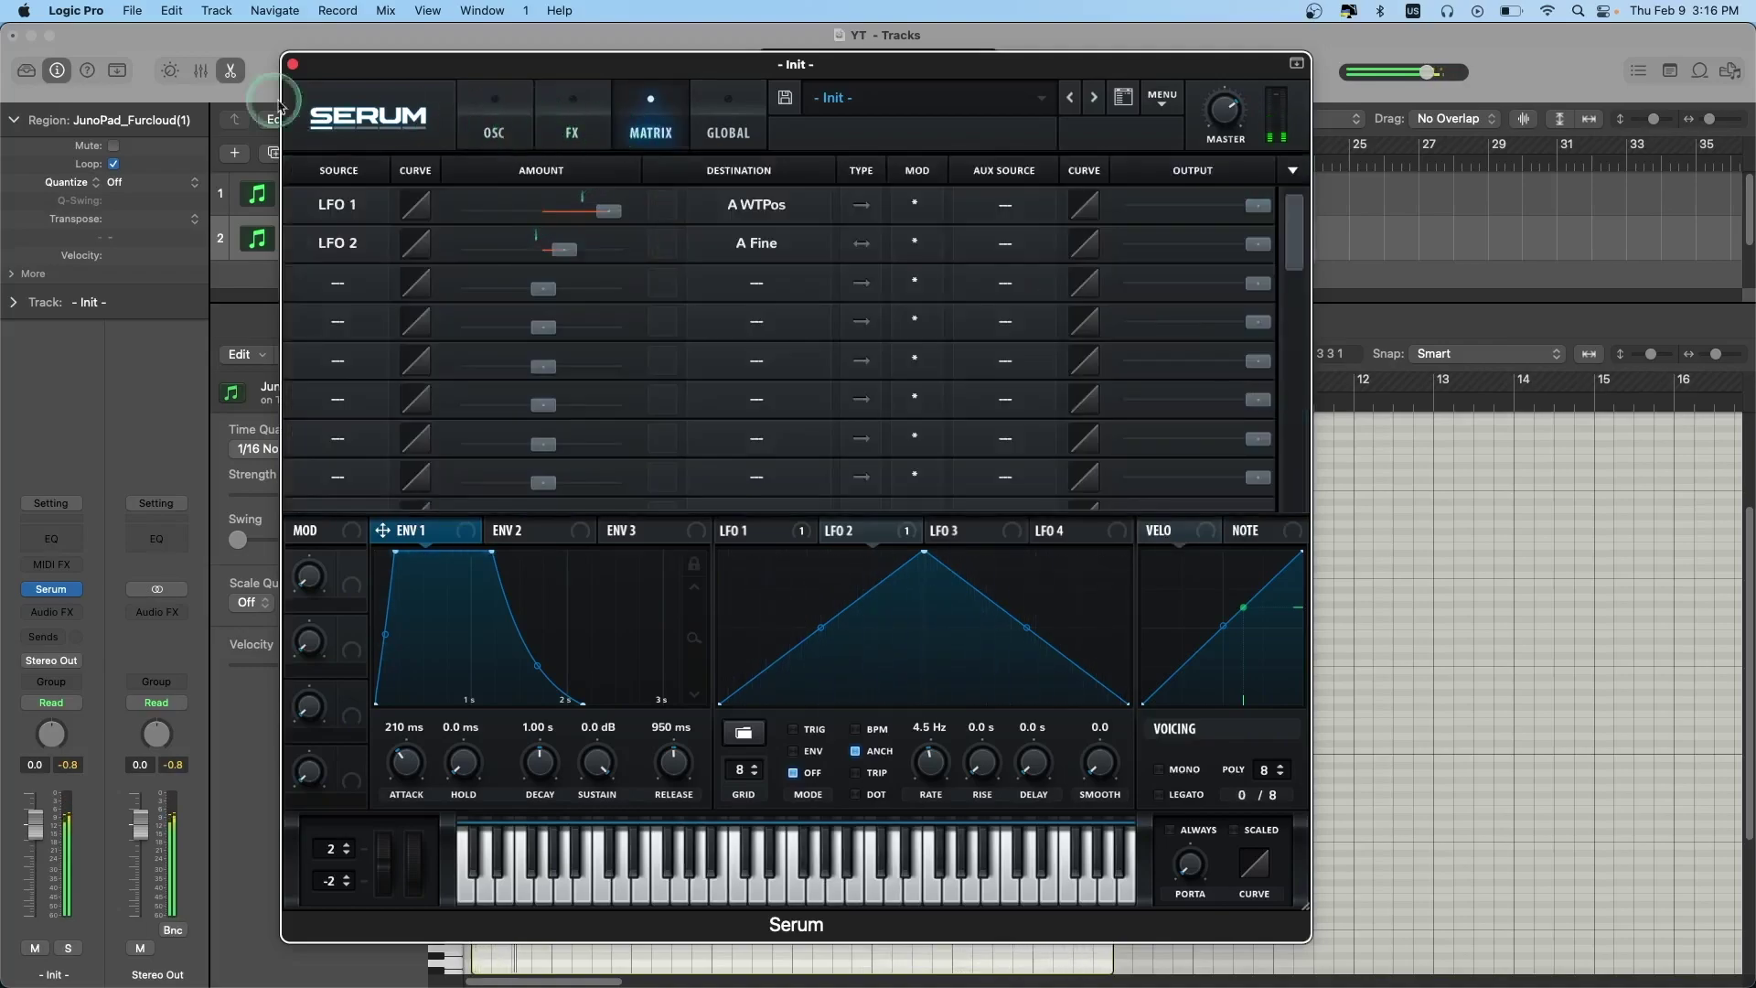
{"action": "left_click", "coordinate": [292, 67]}
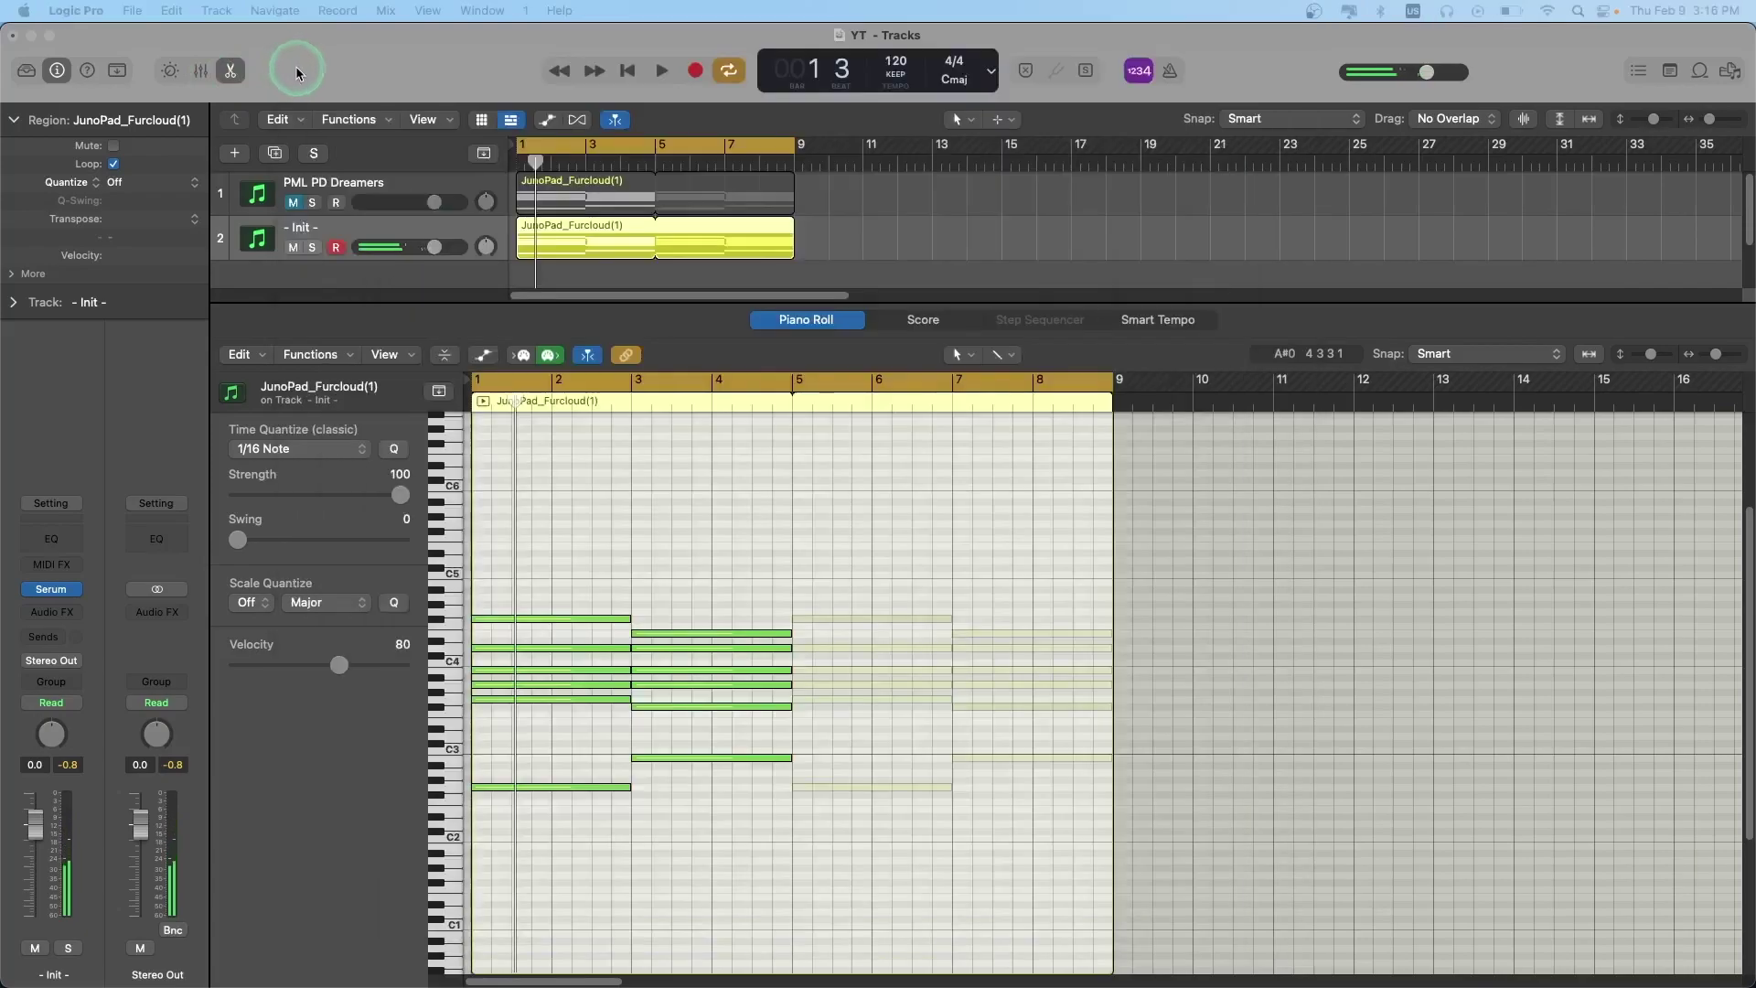
{"action": "left_click", "coordinate": [766, 636]}
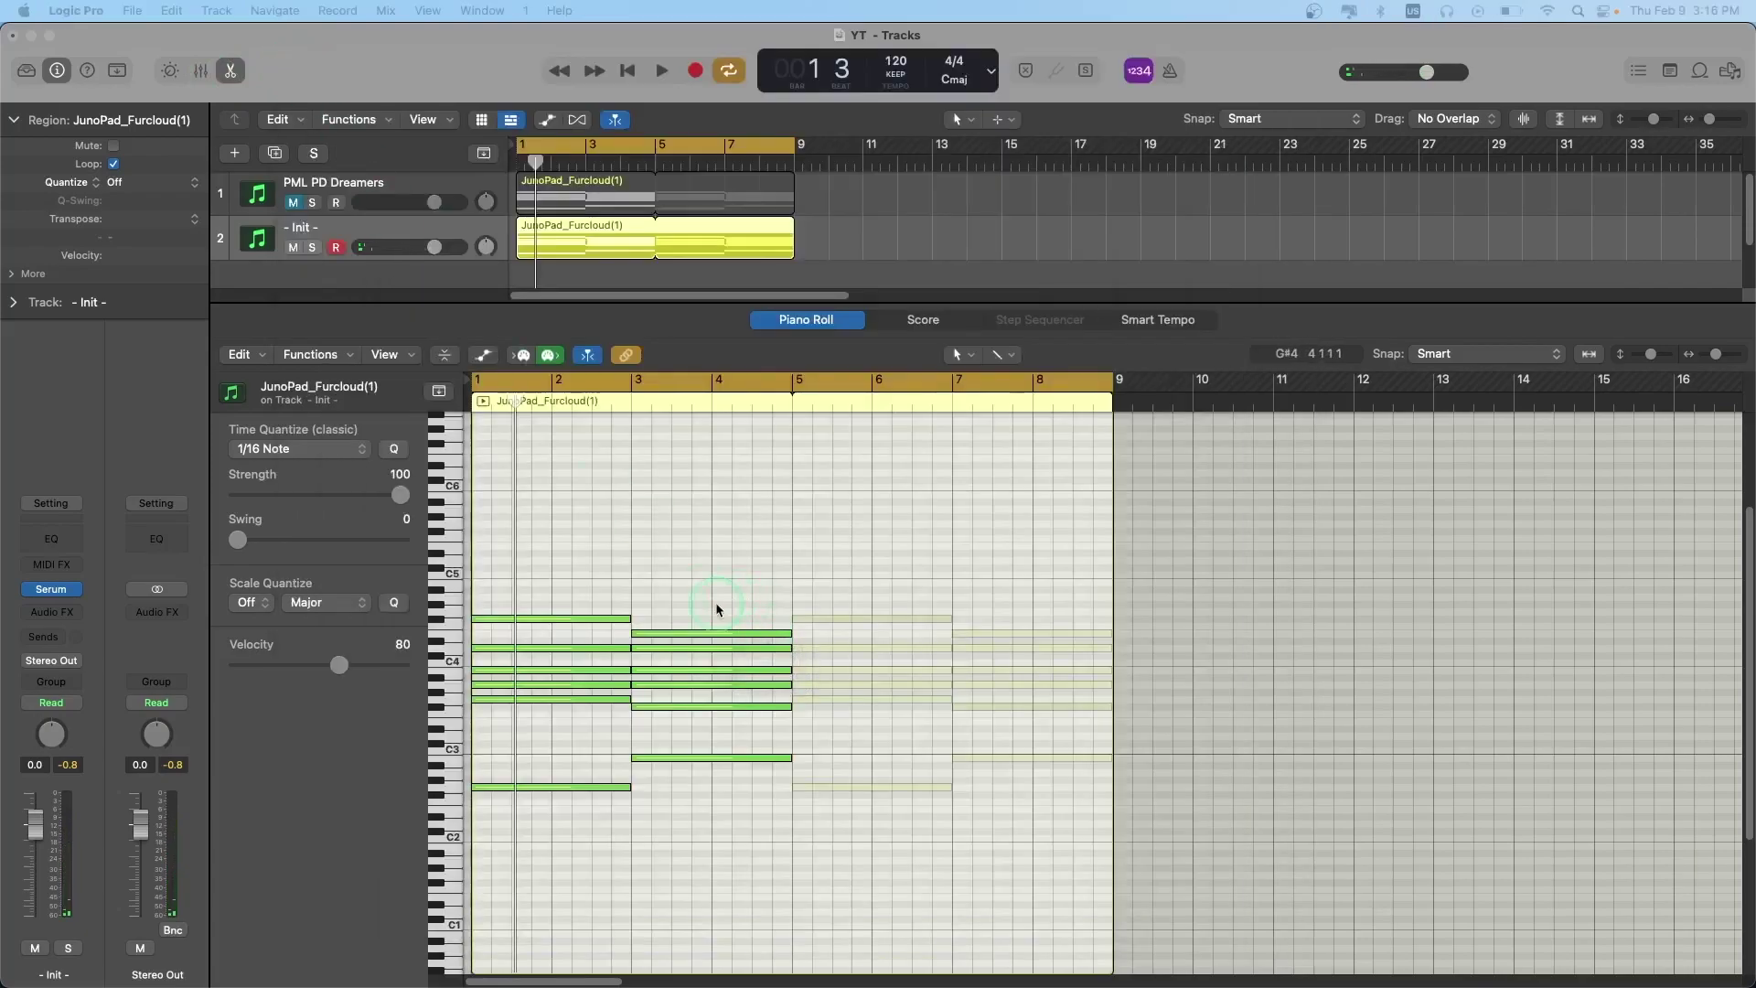